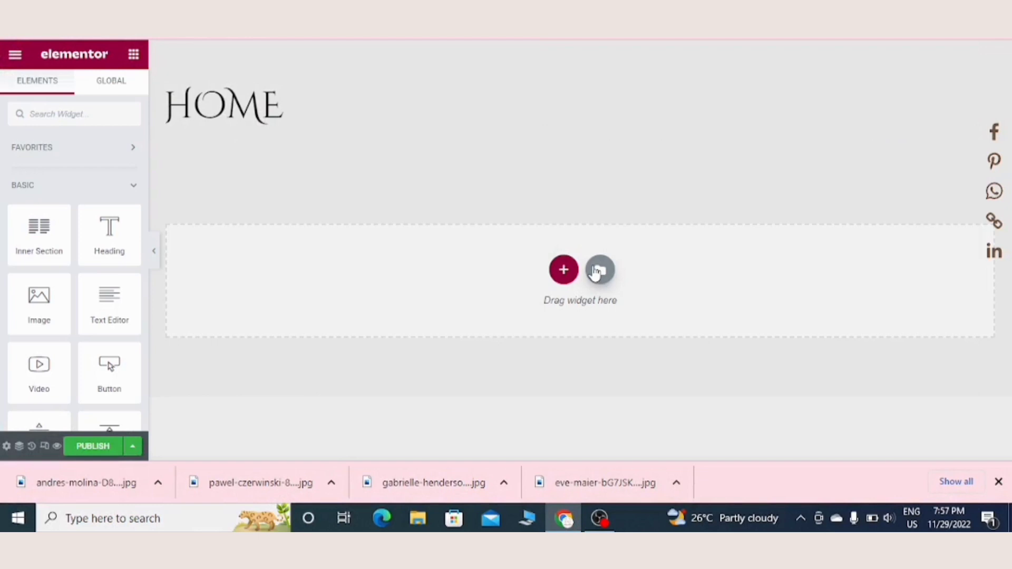
Step: Open the template library and look through its full-page templates
{"action": "left_click", "coordinate": [599, 270]}
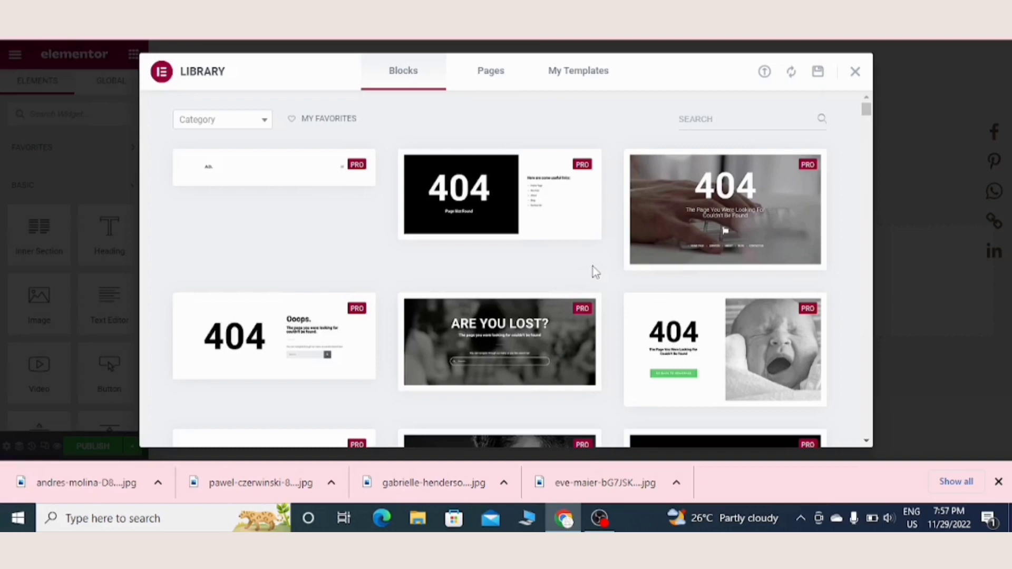
{"action": "left_click", "coordinate": [488, 80]}
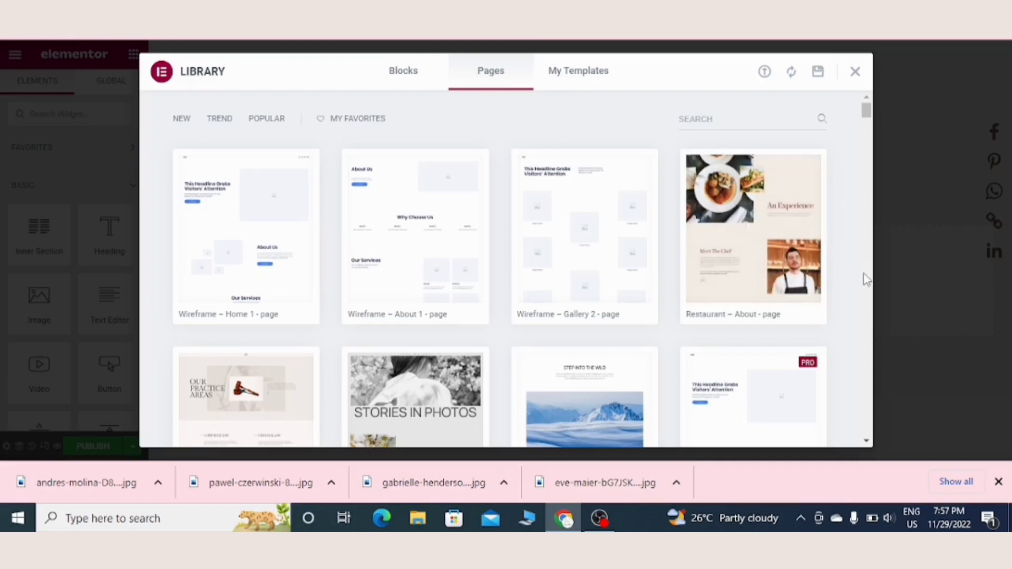
{"action": "scroll", "coordinate": [864, 277], "scroll_direction": "down", "scroll_amount": 5}
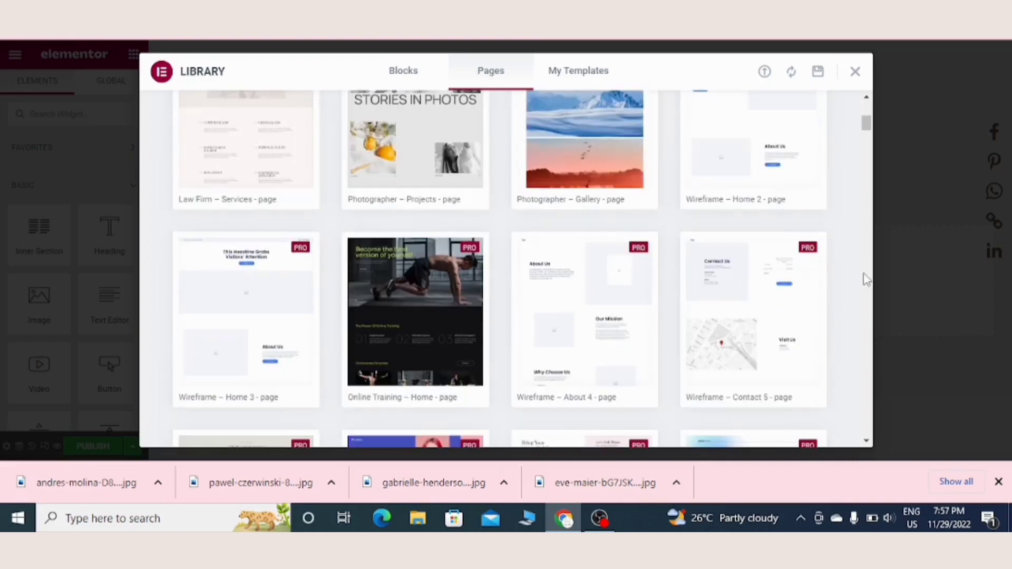
{"action": "scroll", "coordinate": [867, 279], "scroll_direction": "down", "scroll_amount": 5}
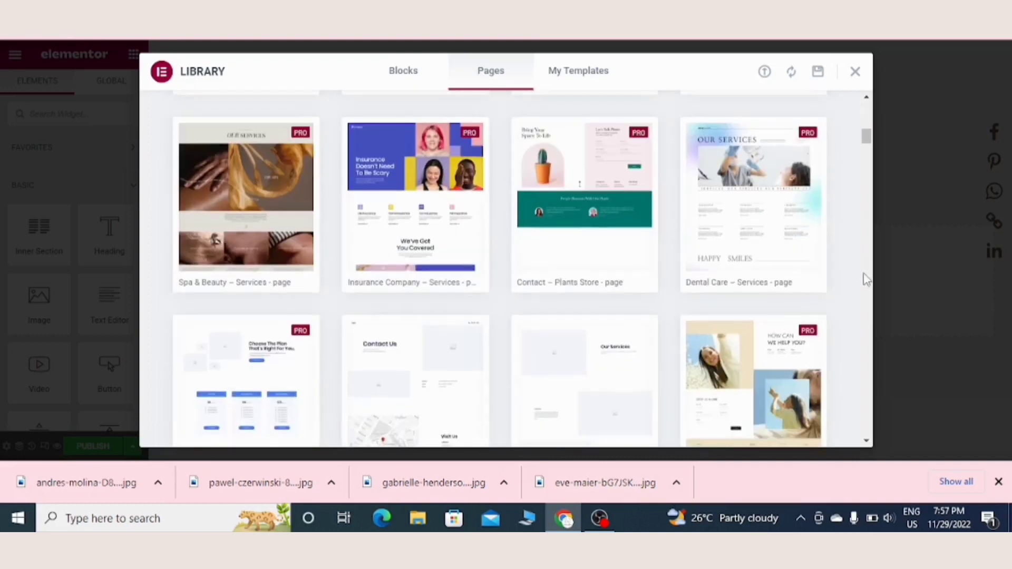
{"action": "scroll", "coordinate": [867, 279], "scroll_direction": "down", "scroll_amount": 5}
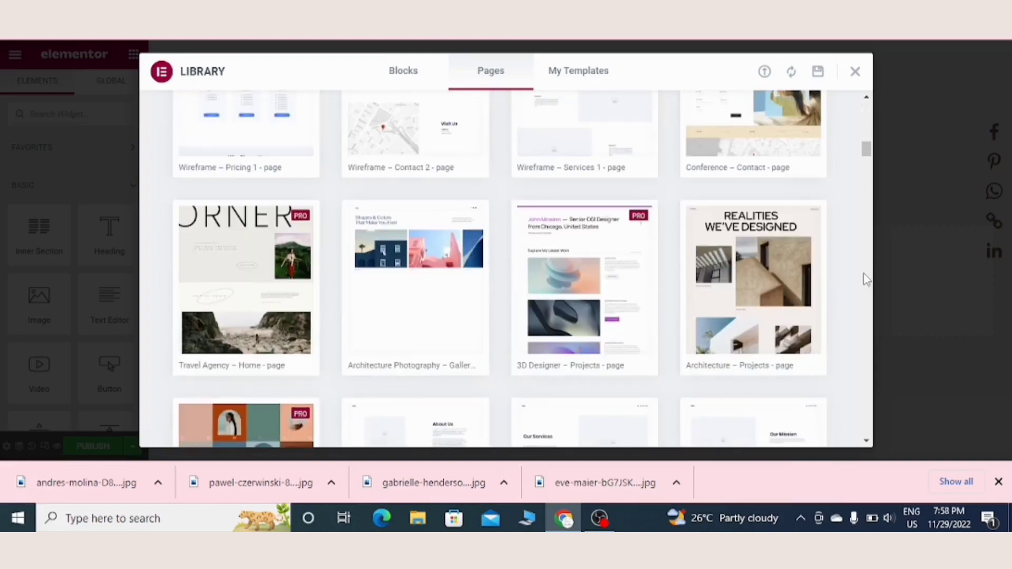
{"action": "scroll", "coordinate": [867, 279], "scroll_direction": "down", "scroll_amount": 5}
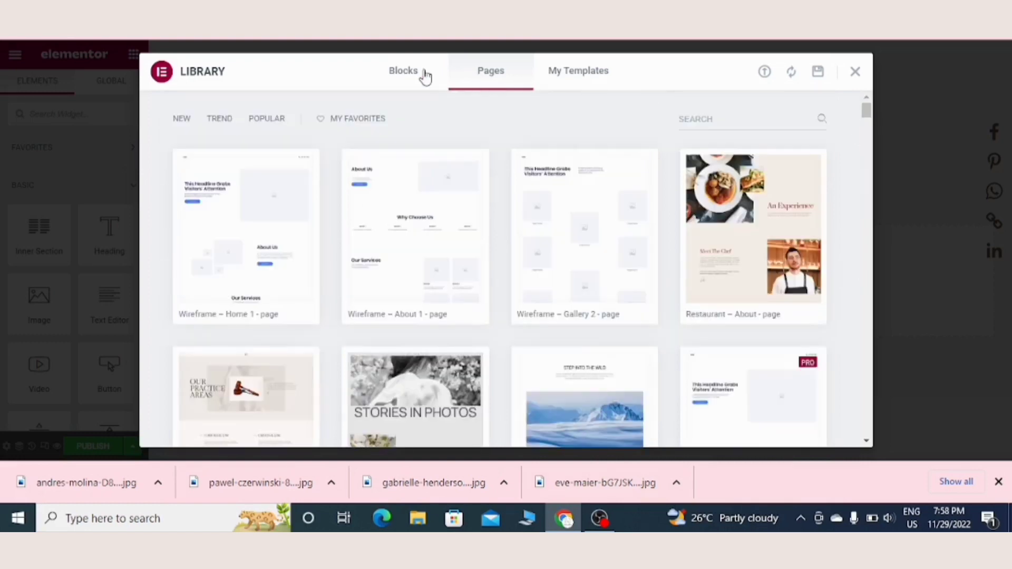
Step: Filter the library blocks by the Hero category and insert the "17 travel inventions we need right now" block
{"action": "left_click", "coordinate": [419, 74]}
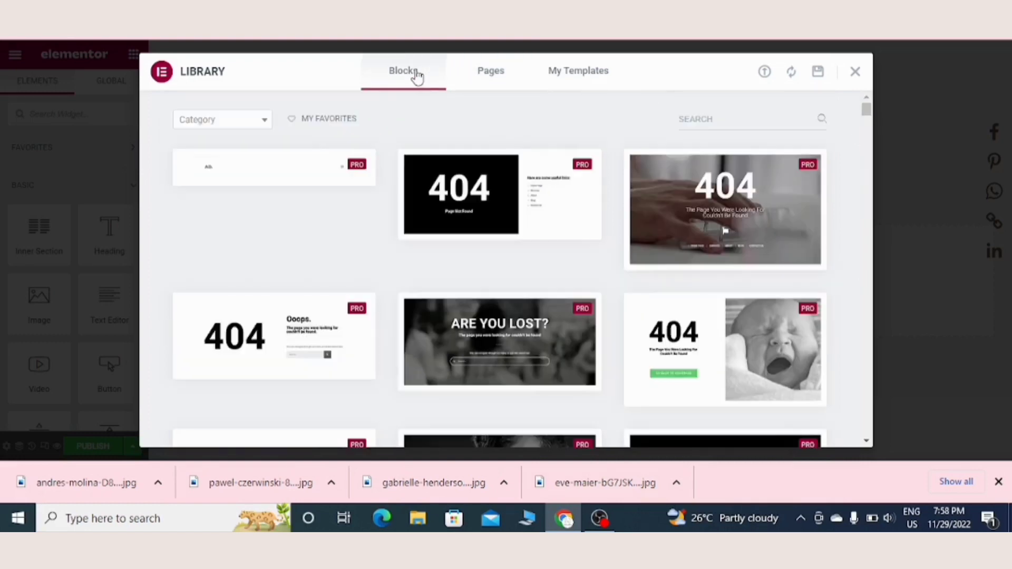
{"action": "left_click", "coordinate": [266, 125]}
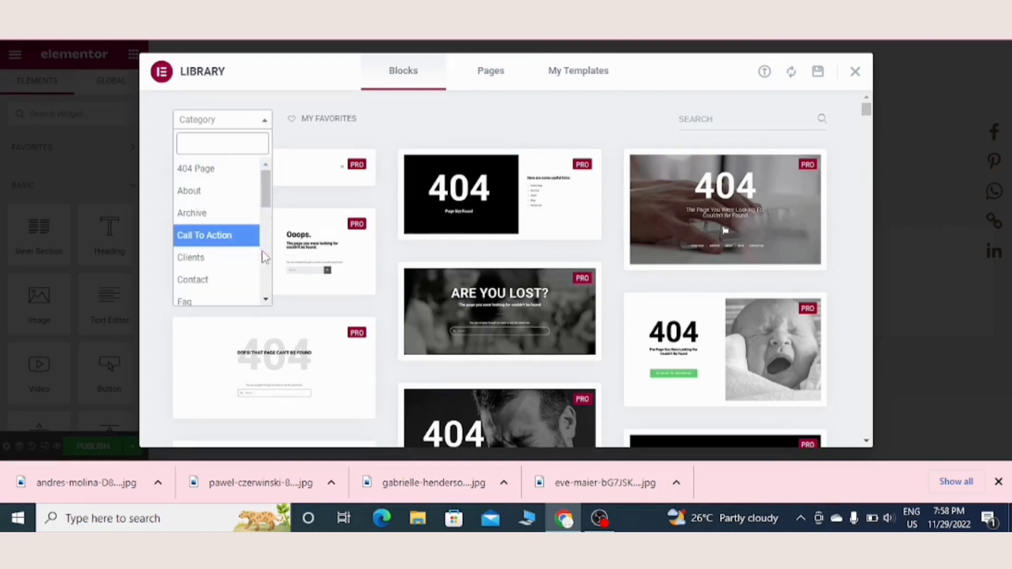
{"action": "scroll", "coordinate": [269, 262], "scroll_direction": "down", "scroll_amount": 3}
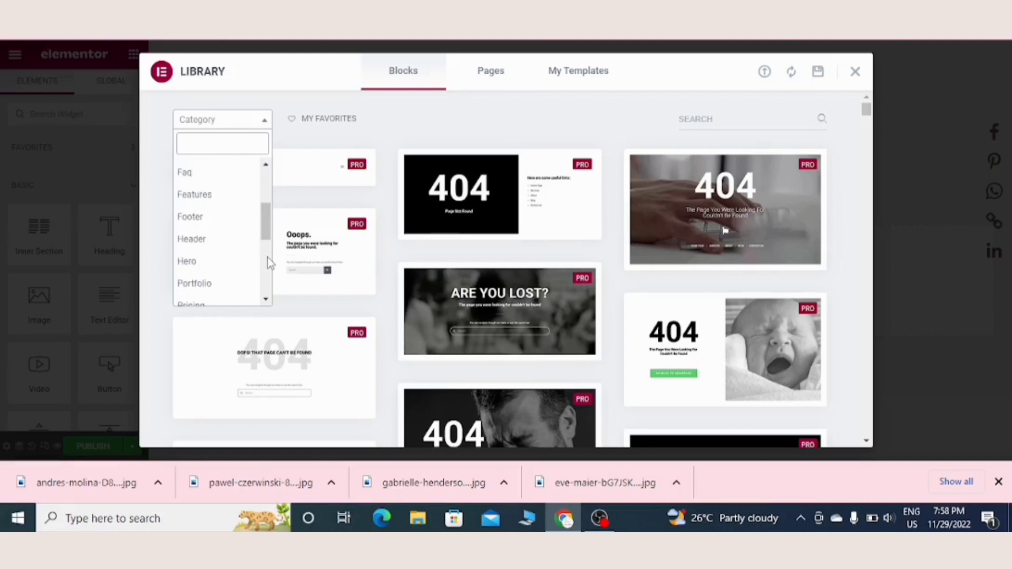
{"action": "left_click", "coordinate": [218, 264]}
{"action": "left_click", "coordinate": [780, 373]}
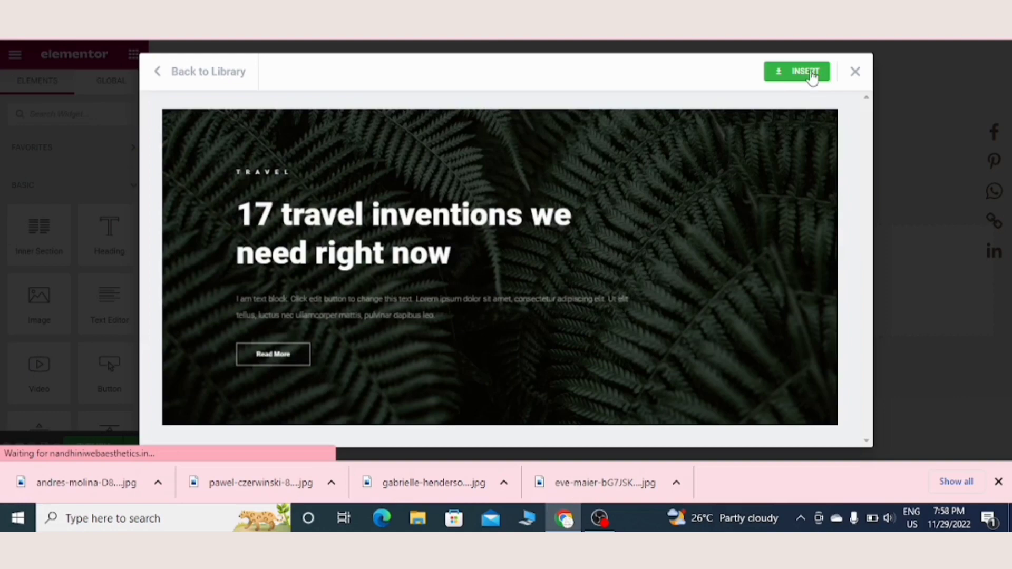
{"action": "left_click", "coordinate": [813, 72]}
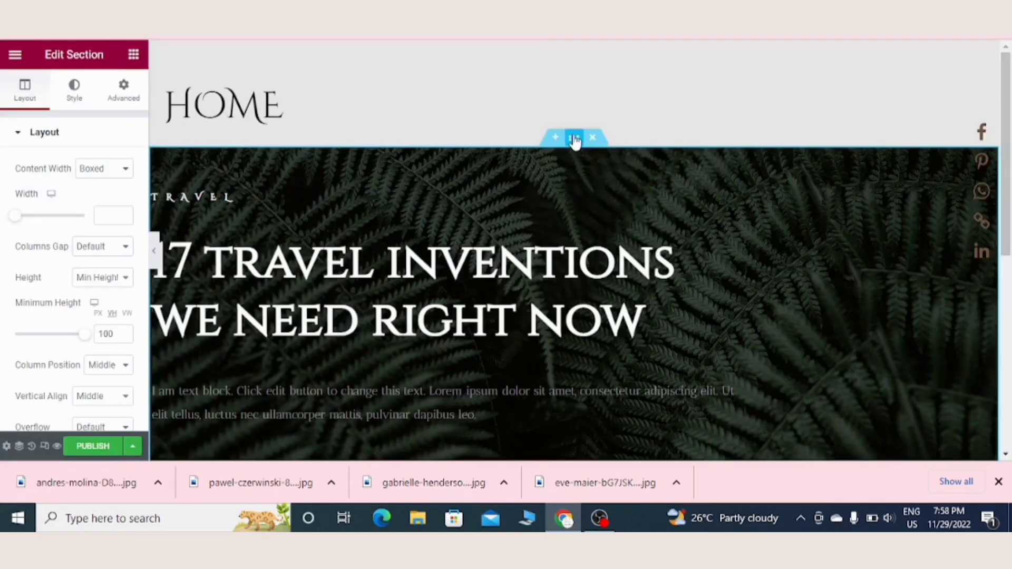
Step: Replace the hero section's fern background image with the media library photo of the woman holding a perfume bottle
{"action": "right_click", "coordinate": [574, 138]}
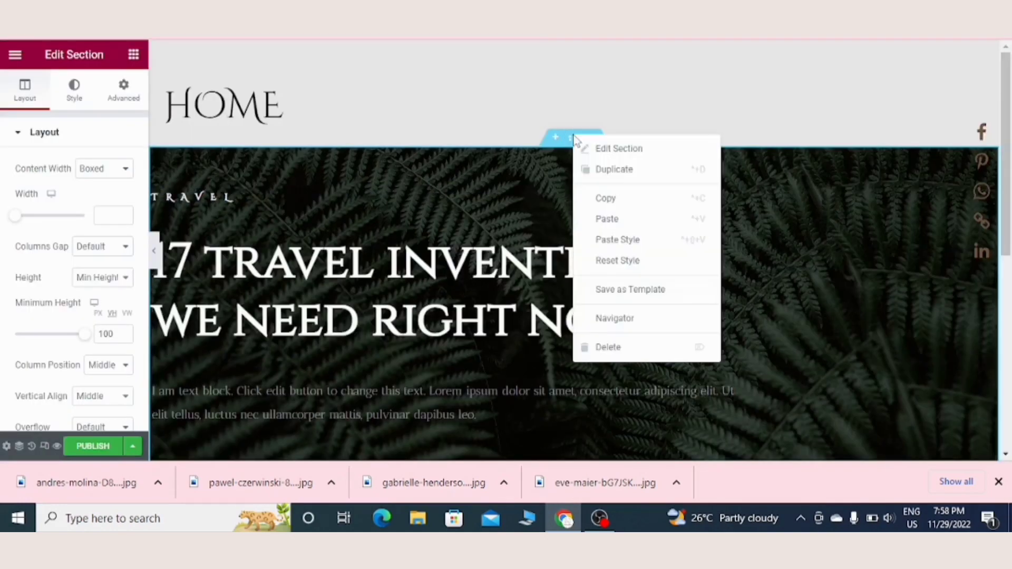
{"action": "left_click", "coordinate": [602, 153]}
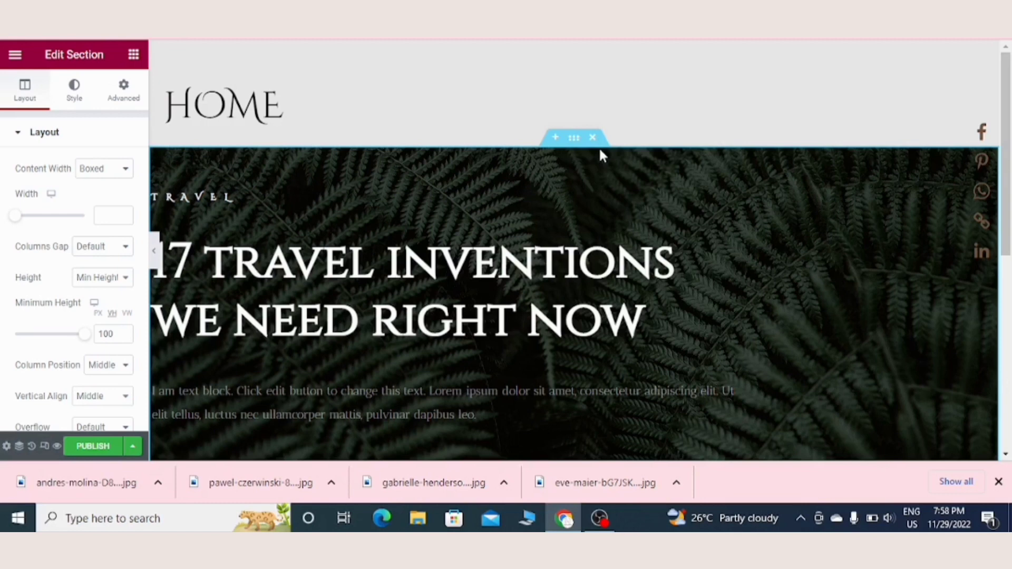
{"action": "right_click", "coordinate": [602, 154]}
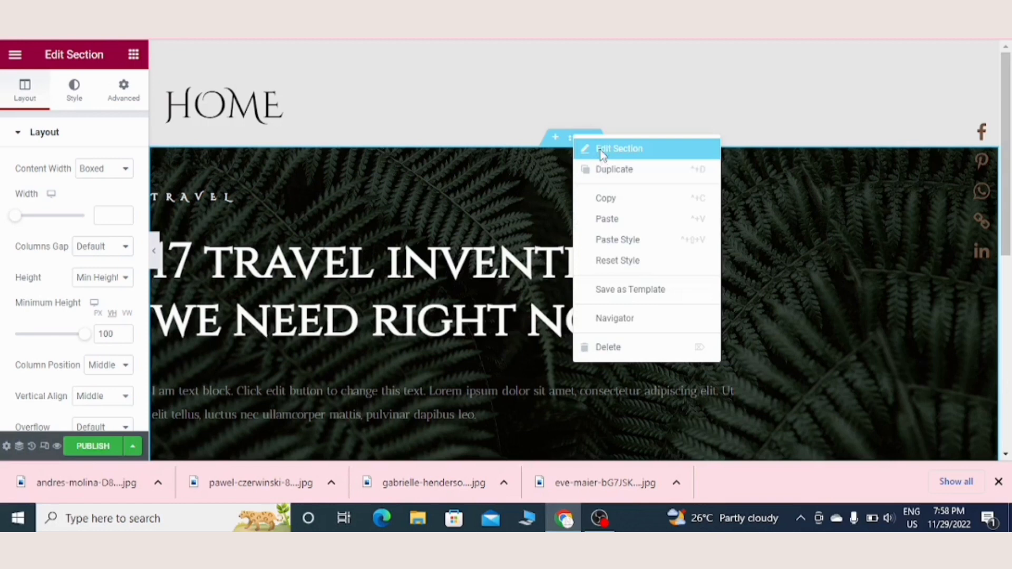
{"action": "left_click", "coordinate": [601, 151]}
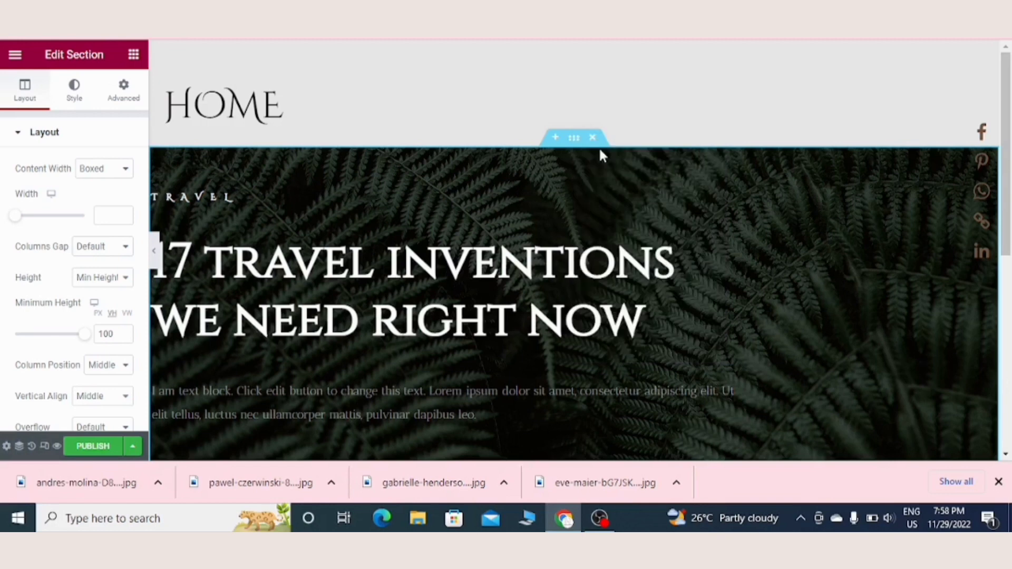
{"action": "left_click", "coordinate": [76, 102]}
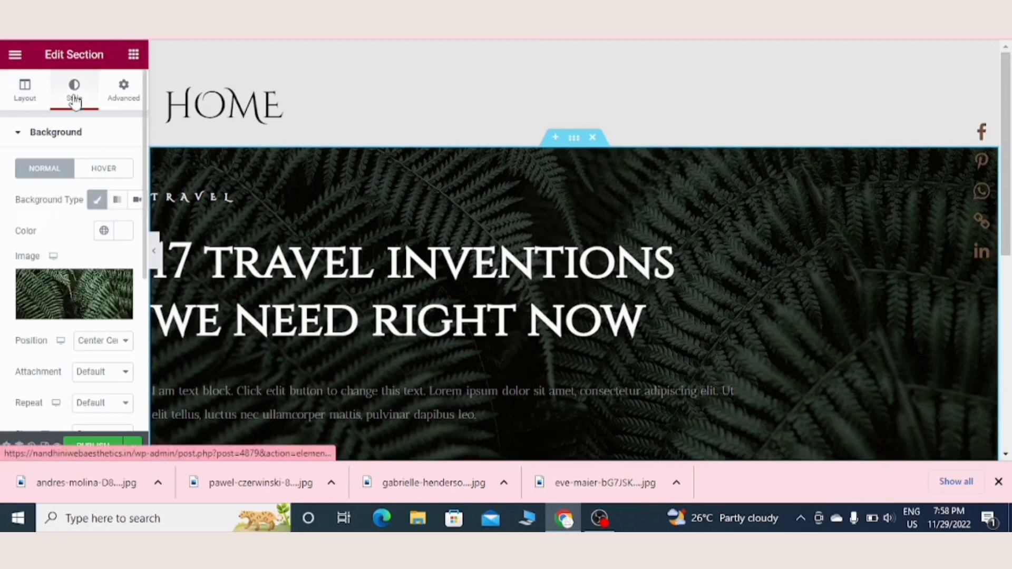
{"action": "mouse_move", "coordinate": [49, 295]}
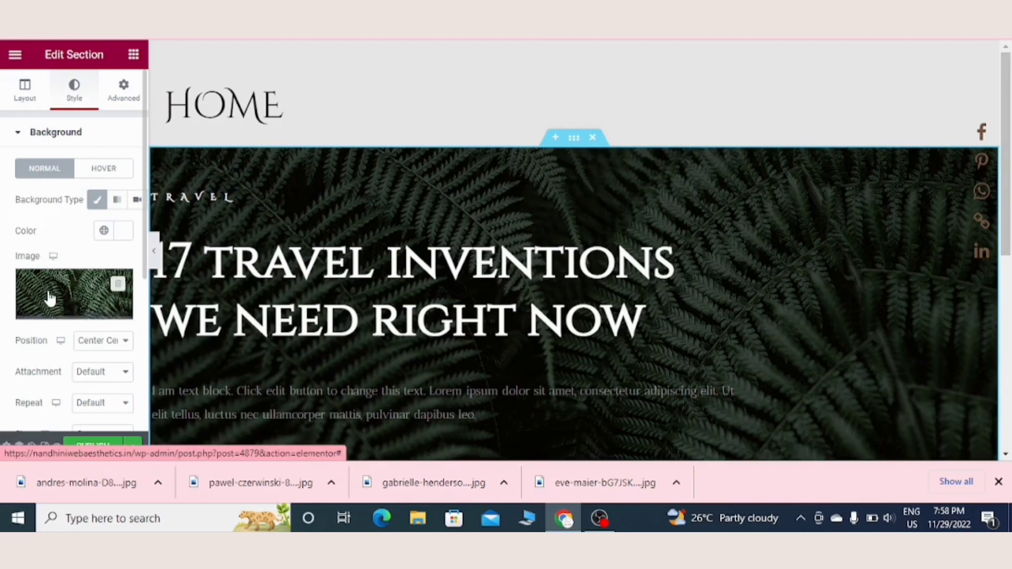
{"action": "left_click", "coordinate": [83, 282]}
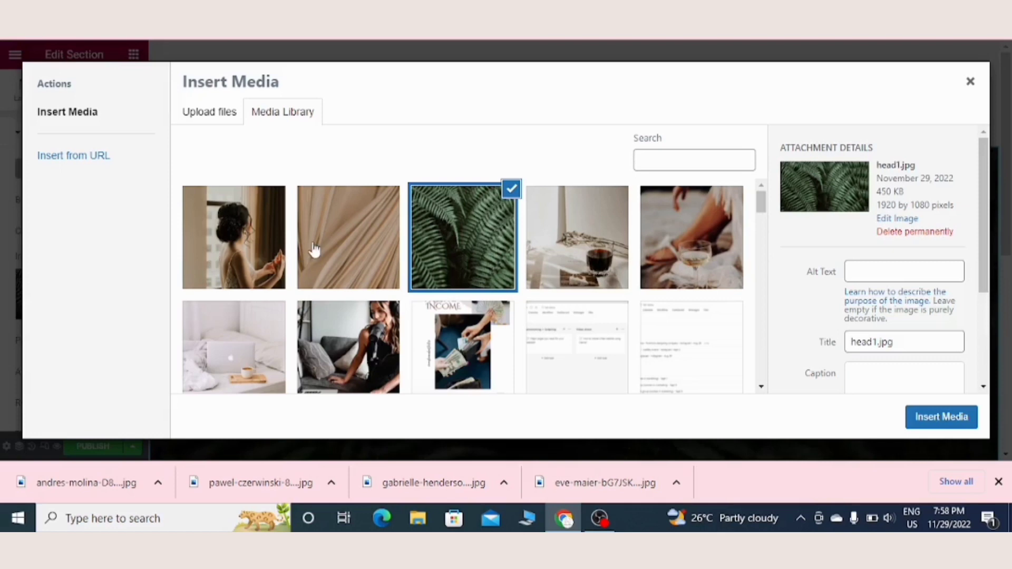
{"action": "left_click", "coordinate": [927, 415]}
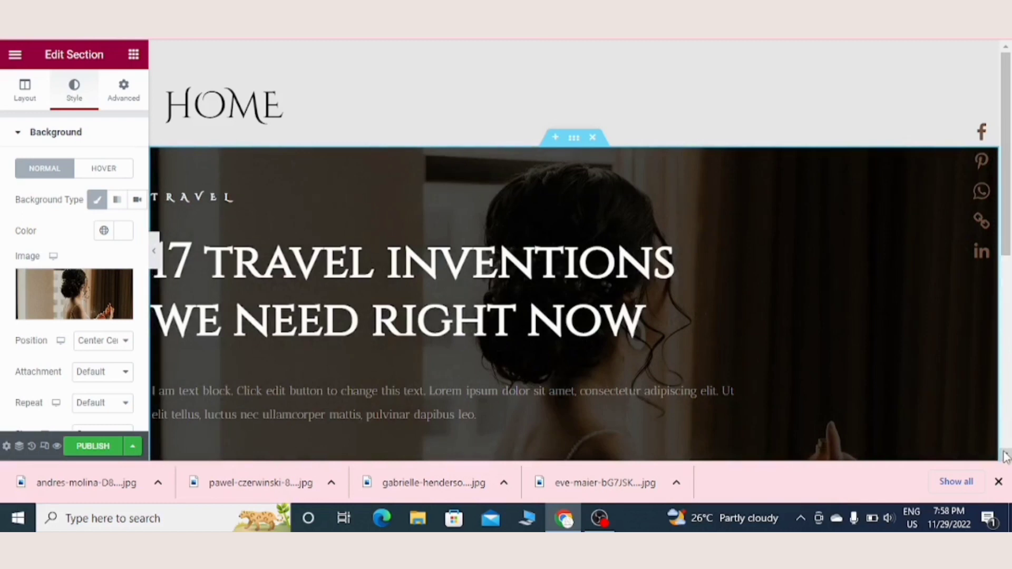
Step: Change the small "Travel" heading above the hero title to "ace glamour"
{"action": "scroll", "coordinate": [1005, 457], "scroll_direction": "down", "scroll_amount": 3}
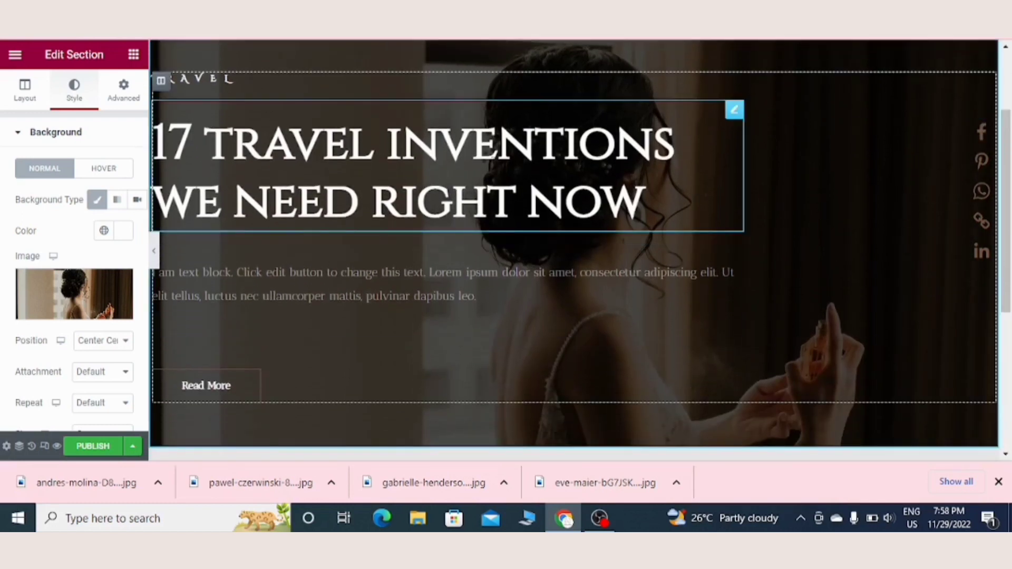
{"action": "left_click", "coordinate": [280, 122]}
{"action": "left_click", "coordinate": [258, 76]}
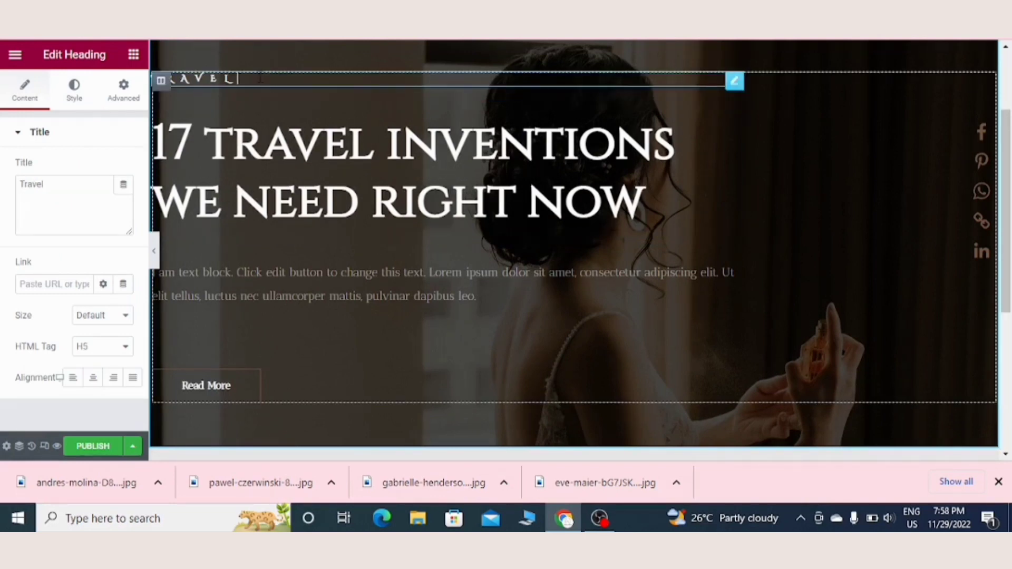
{"action": "key", "text": "BackSpace"}
{"action": "key", "text": "BackSpace"}
{"action": "key", "text": "BackSpace"}
{"action": "key", "text": "BackSpace"}
{"action": "key", "text": "BackSpace"}
{"action": "key", "text": "BackSpace"}
{"action": "type", "text": "ace glamour"}
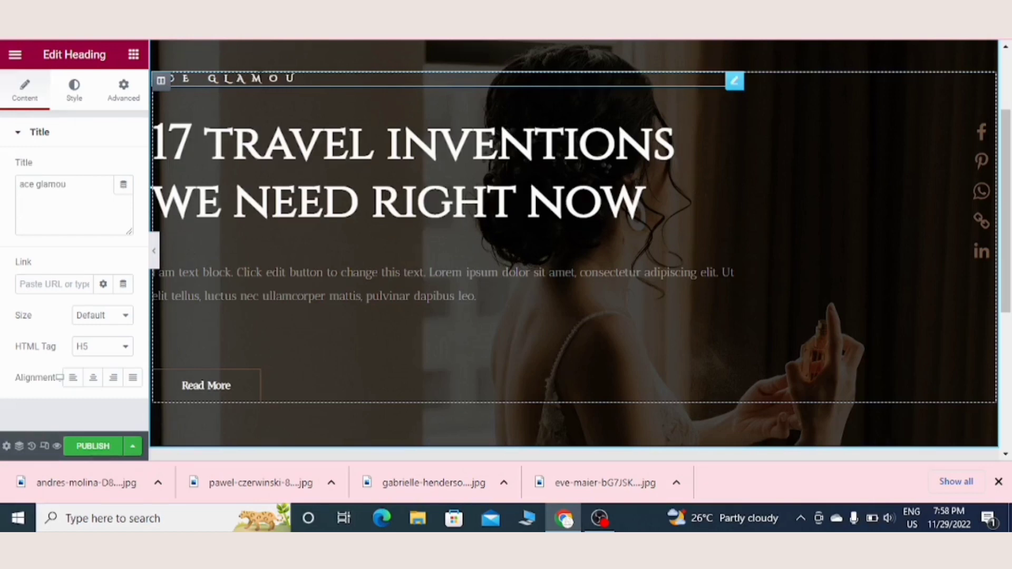
Step: Replace the hero's main heading with the pasted plain text "Ace glamour entices the crowd. For the luxurious society who impact lives."
{"action": "left_click", "coordinate": [377, 161]}
{"action": "left_click", "coordinate": [64, 215]}
{"action": "key", "text": "ctrl+a"}
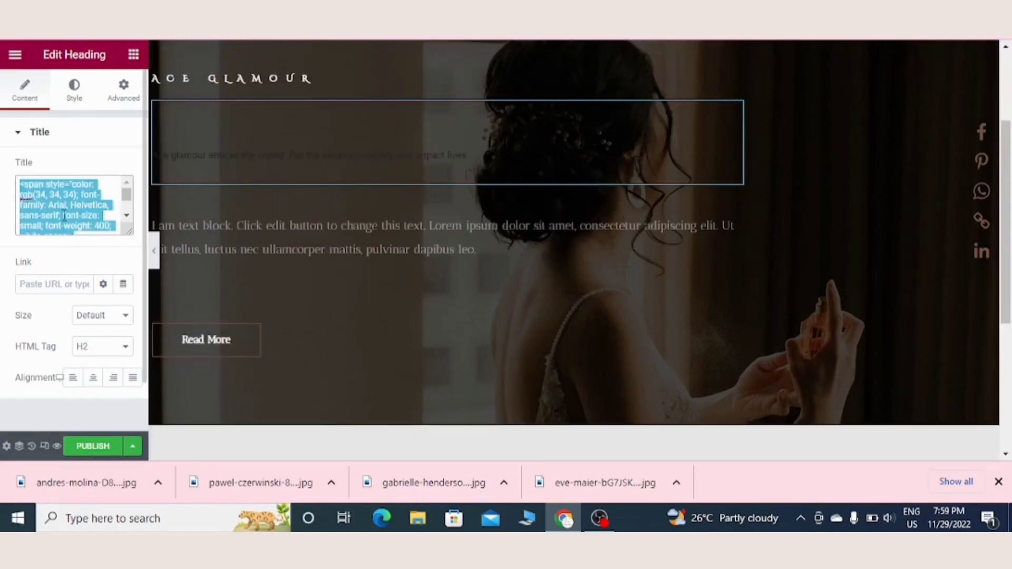
{"action": "key", "text": "BackSpace"}
{"action": "type", "text": "Ace glamour entices the crowd. For the luxurious society who impact lives."}
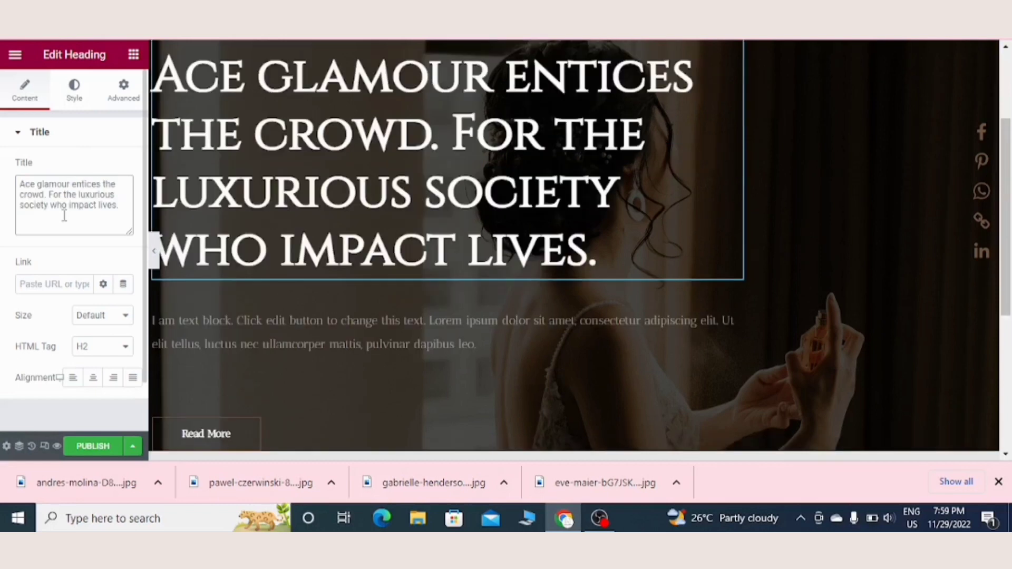
Step: Change the hero main heading's font family to a decorative calligraphic typeface
{"action": "left_click", "coordinate": [76, 93]}
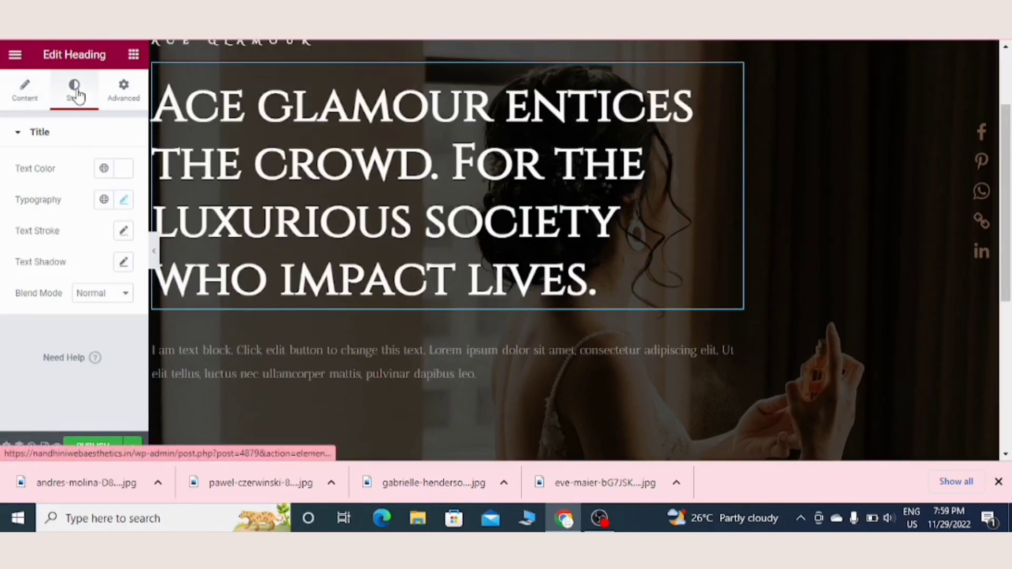
{"action": "left_click", "coordinate": [124, 199]}
{"action": "left_click", "coordinate": [119, 271]}
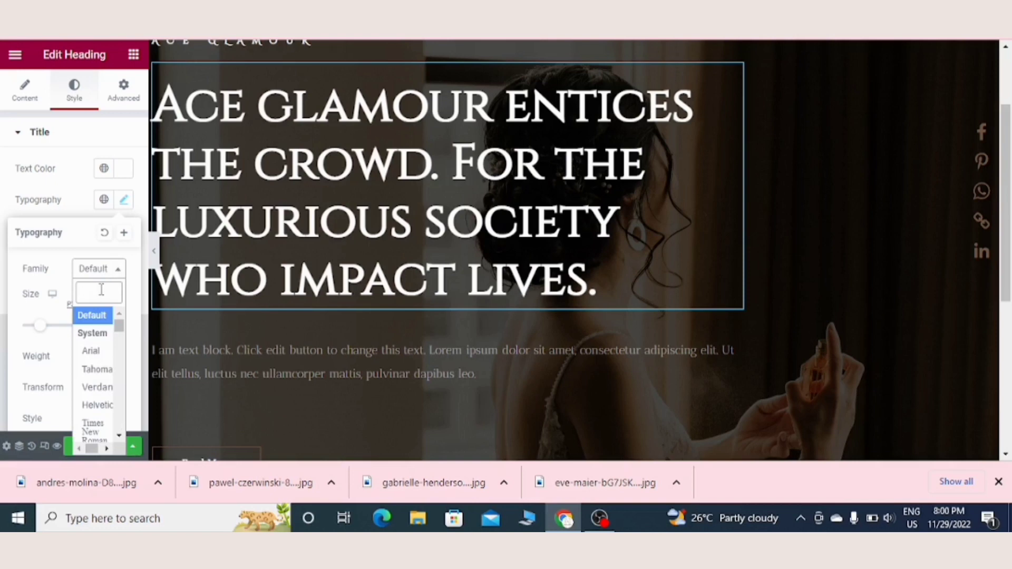
{"action": "scroll", "coordinate": [125, 363], "scroll_direction": "down", "scroll_amount": 3}
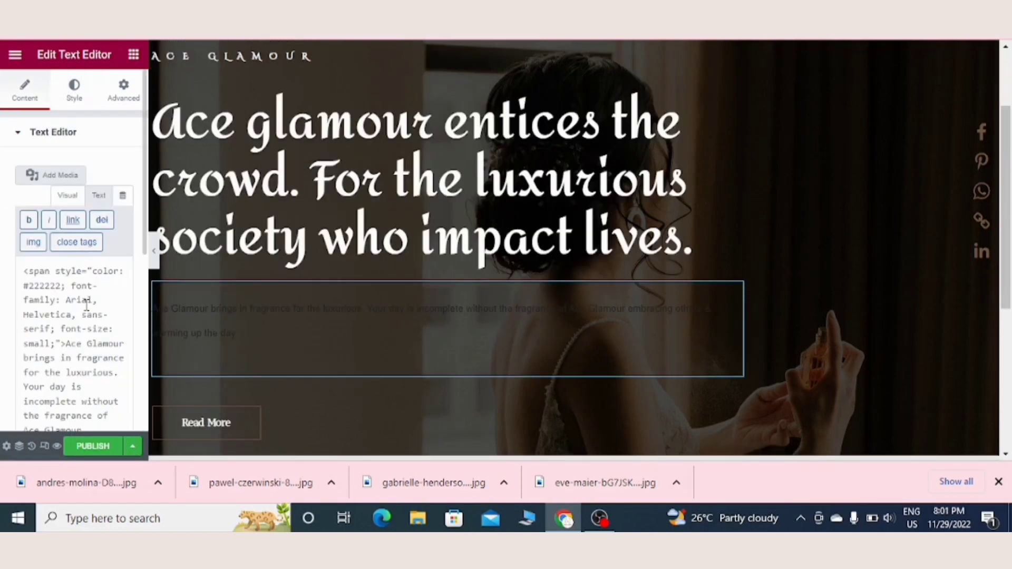
Step: Replace the hero's text block with unformatted pasted copy starting "Ace Glamour brings in fragrance for the luxurious."
{"action": "key", "text": "ctrl+a"}
{"action": "key", "text": "BackSpace"}
{"action": "type", "text": "Ace Glamour brings in fragrance for the luxurious. Your day is incomplete without the fragrance of Ace Glamour embracing others & warming up the day."}
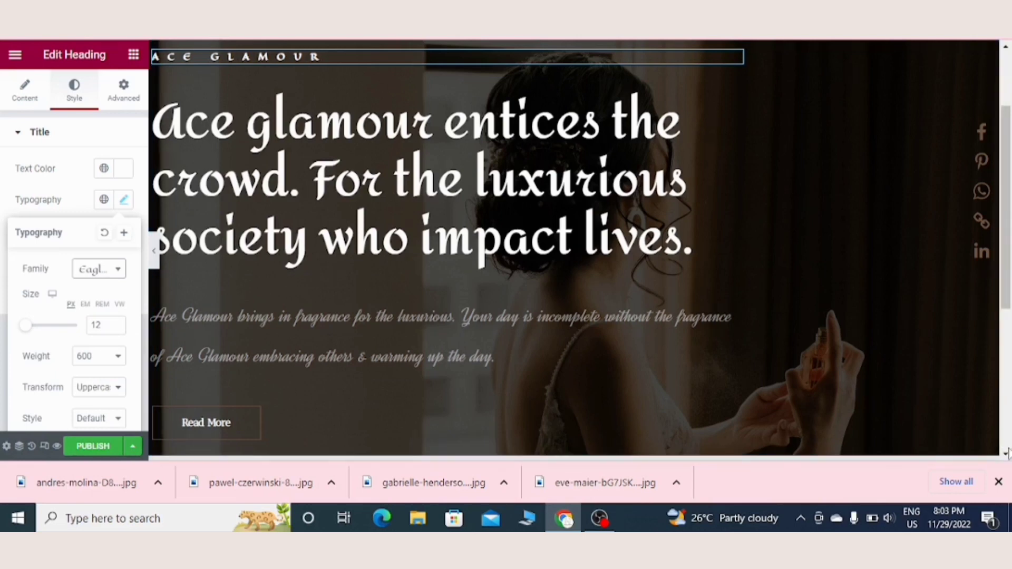
Step: Insert the light "Finding Something Interesting ?" block from the Call To Action category below the hero section
{"action": "scroll", "coordinate": [1006, 453], "scroll_direction": "down", "scroll_amount": 3}
{"action": "scroll", "coordinate": [1007, 452], "scroll_direction": "down", "scroll_amount": 3}
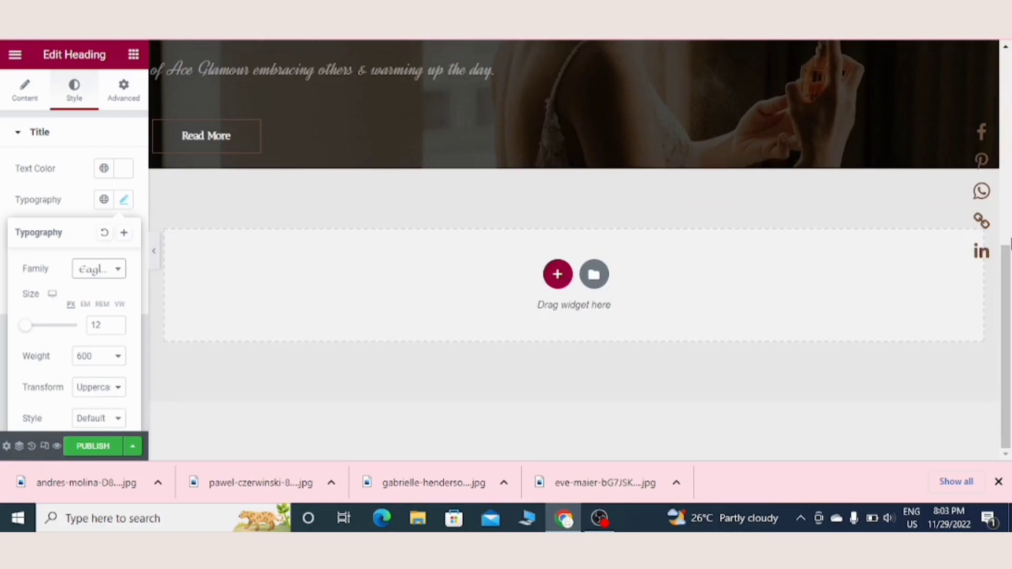
{"action": "left_click", "coordinate": [594, 274]}
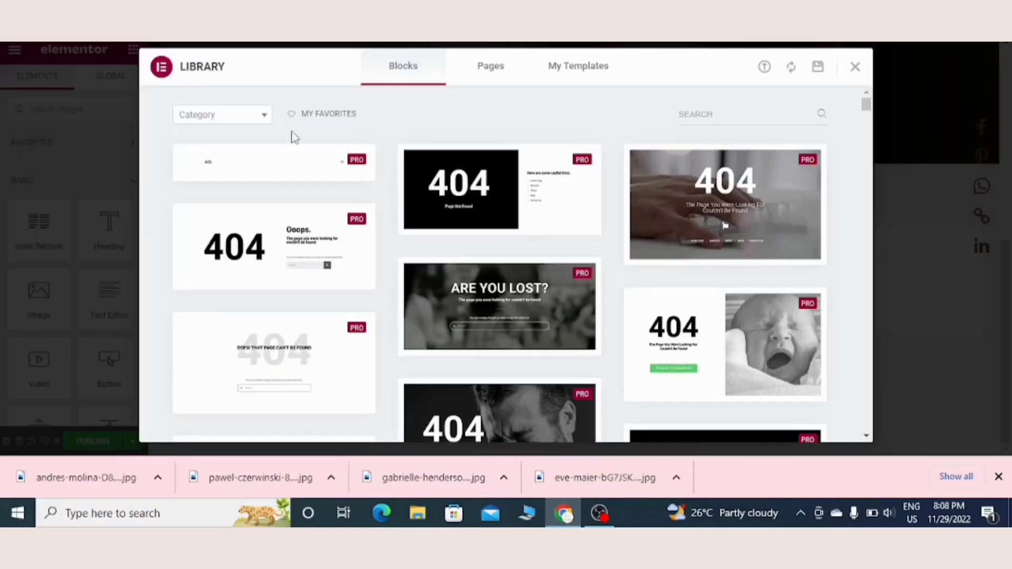
{"action": "left_click", "coordinate": [264, 116]}
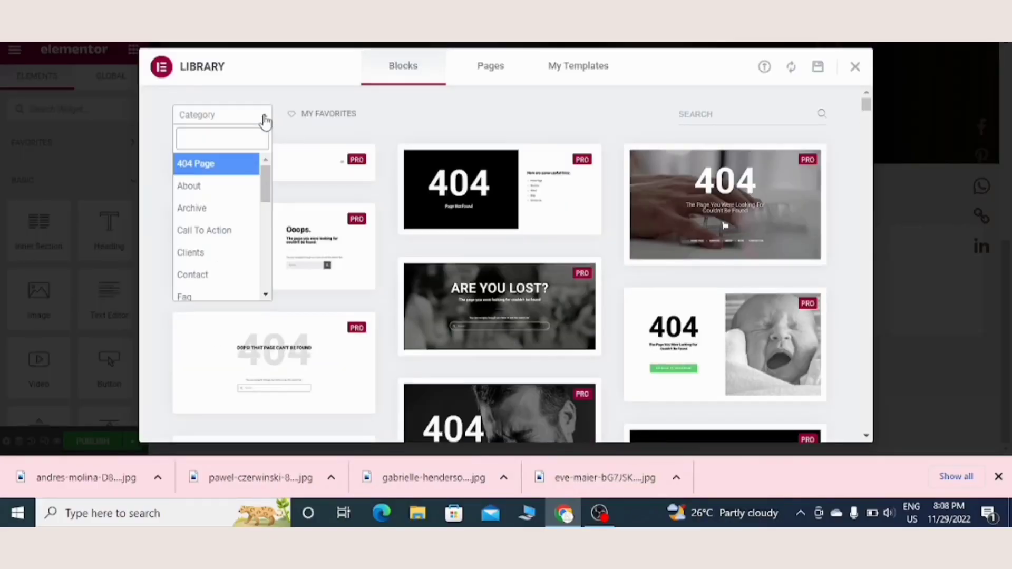
{"action": "left_click", "coordinate": [224, 232]}
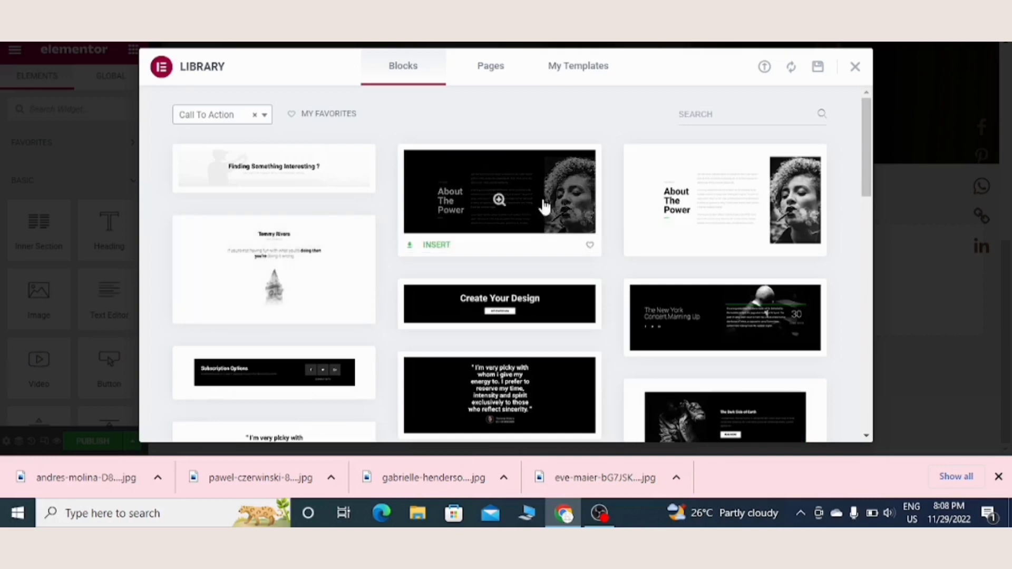
{"action": "scroll", "coordinate": [868, 210], "scroll_direction": "down", "scroll_amount": 10}
{"action": "scroll", "coordinate": [867, 207], "scroll_direction": "up", "scroll_amount": 5}
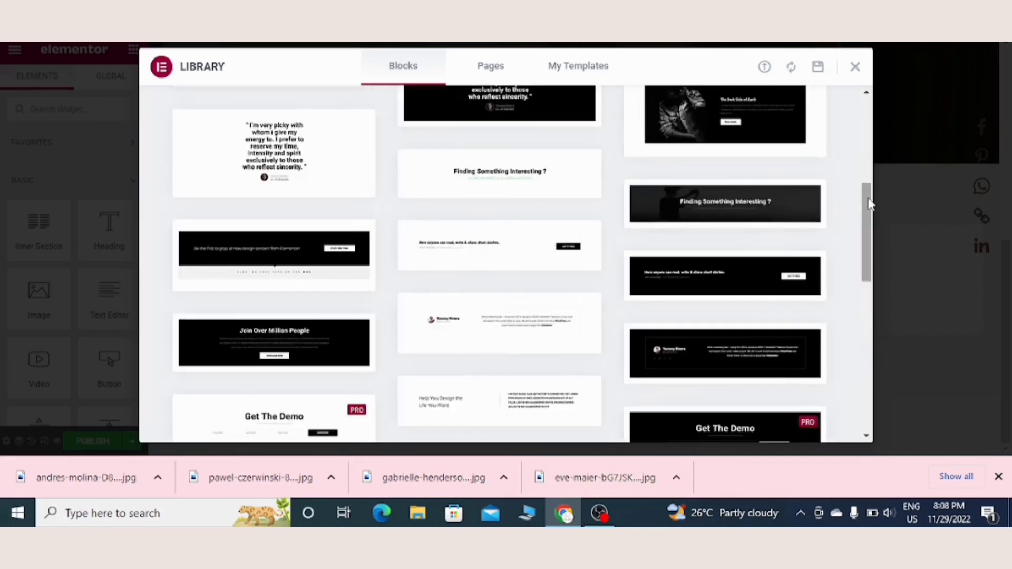
{"action": "scroll", "coordinate": [867, 204], "scroll_direction": "up", "scroll_amount": 5}
{"action": "left_click", "coordinate": [323, 174]}
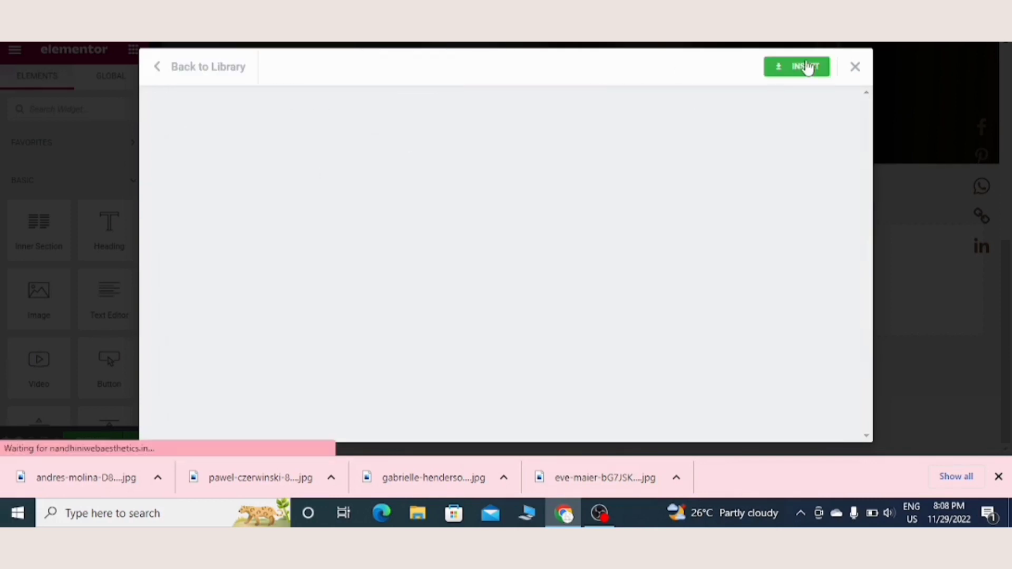
{"action": "left_click", "coordinate": [807, 67]}
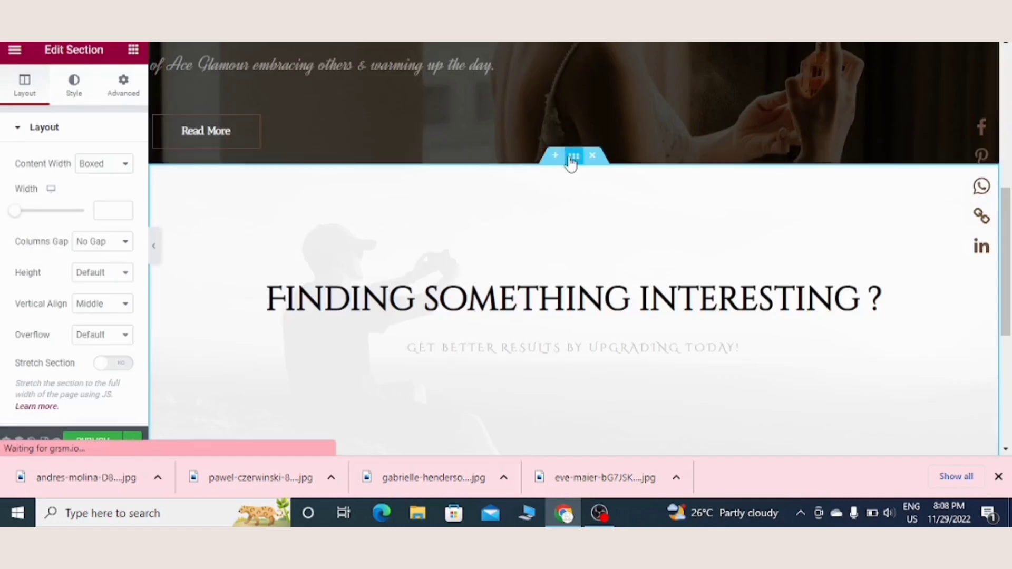
Step: Replace the call-to-action section's background image with the media library photo of gold earrings on black and white fabric
{"action": "left_click", "coordinate": [73, 83]}
{"action": "left_click", "coordinate": [74, 291]}
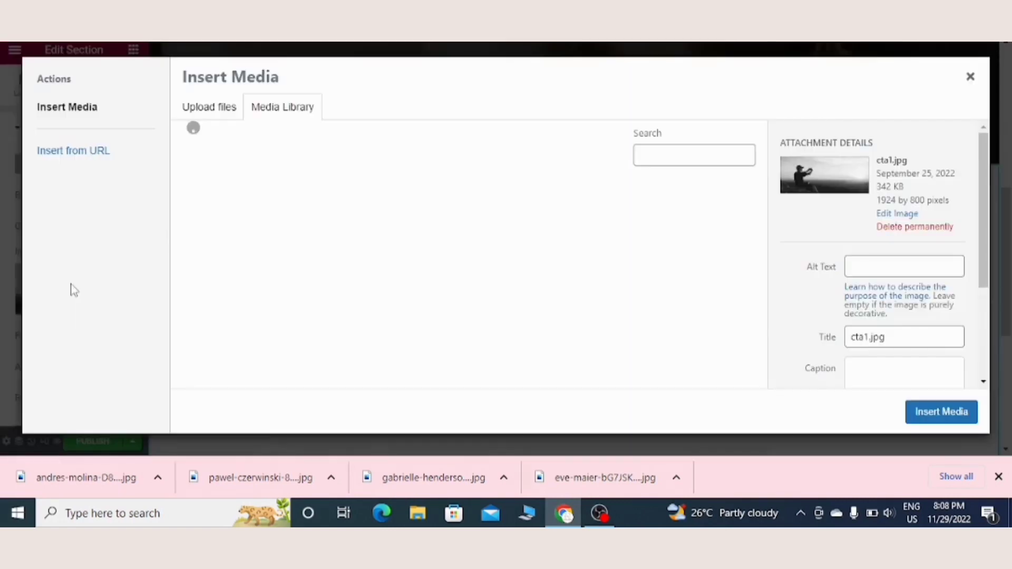
{"action": "left_click", "coordinate": [232, 258]}
{"action": "left_click", "coordinate": [941, 414]}
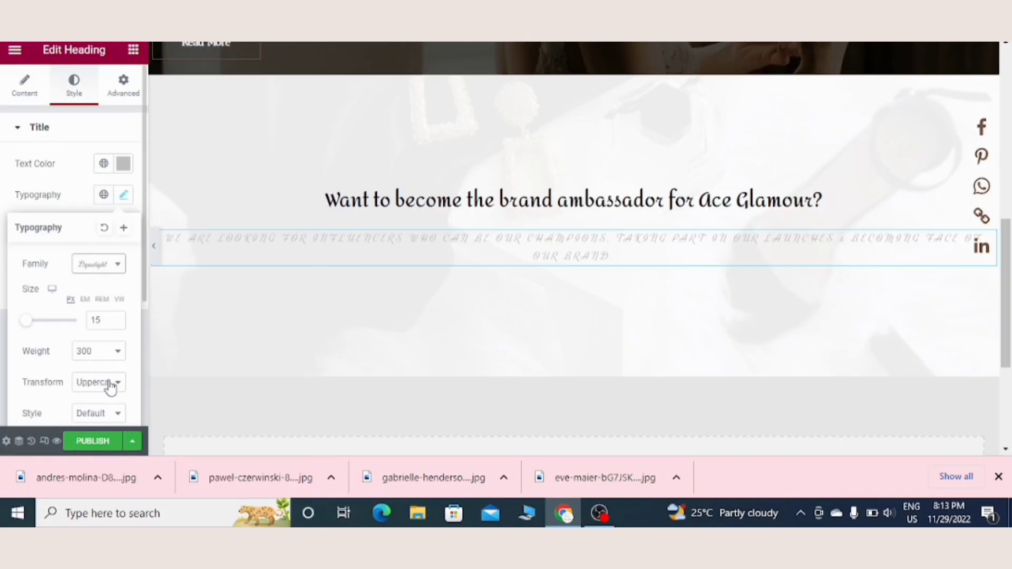
Step: Set the call-to-action subheading's text transform to Lowercase and increase its font size
{"action": "left_click", "coordinate": [106, 383]}
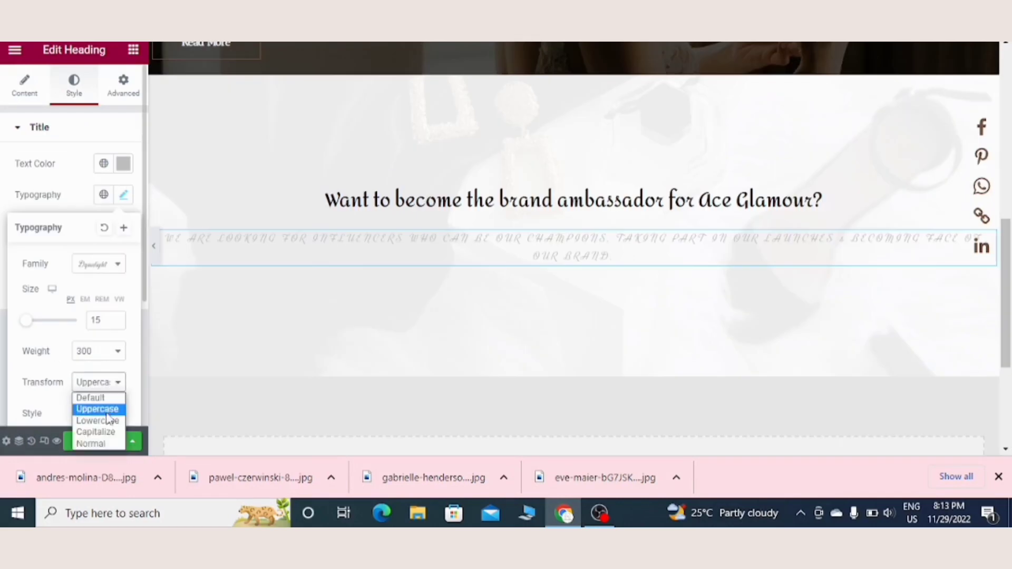
{"action": "left_click", "coordinate": [105, 421]}
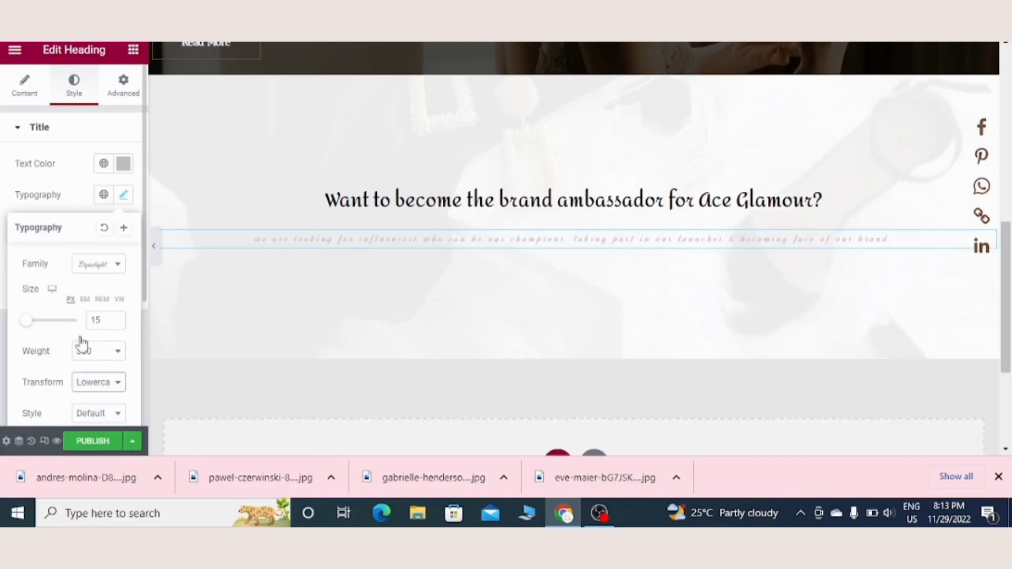
{"action": "left_click_drag", "start_coordinate": [27, 322], "coordinate": [30, 323]}
Step: Darken the call-to-action subheading's text colour to a slightly deeper grey
{"action": "left_click", "coordinate": [123, 163]}
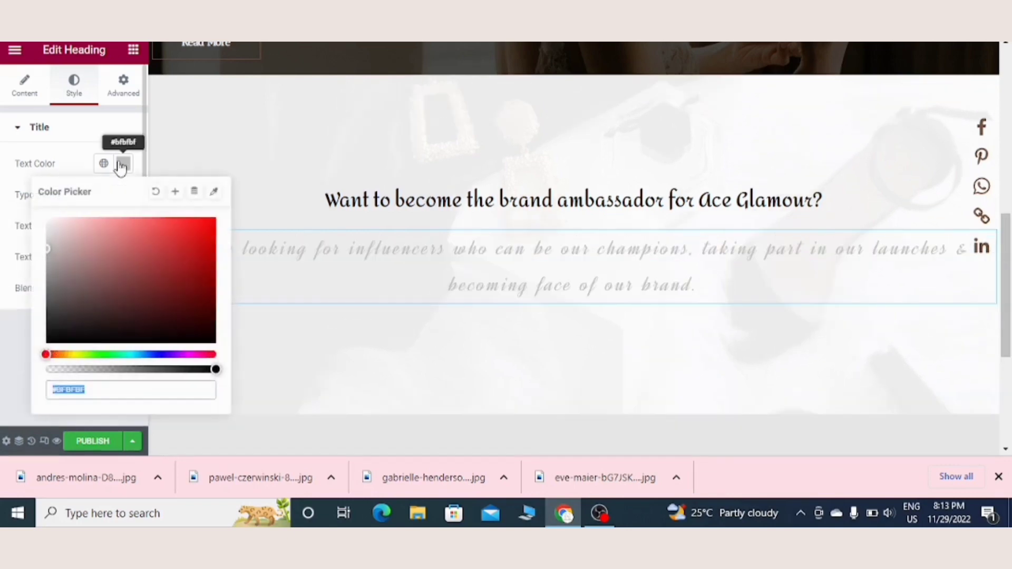
{"action": "left_click_drag", "start_coordinate": [49, 249], "coordinate": [50, 259]}
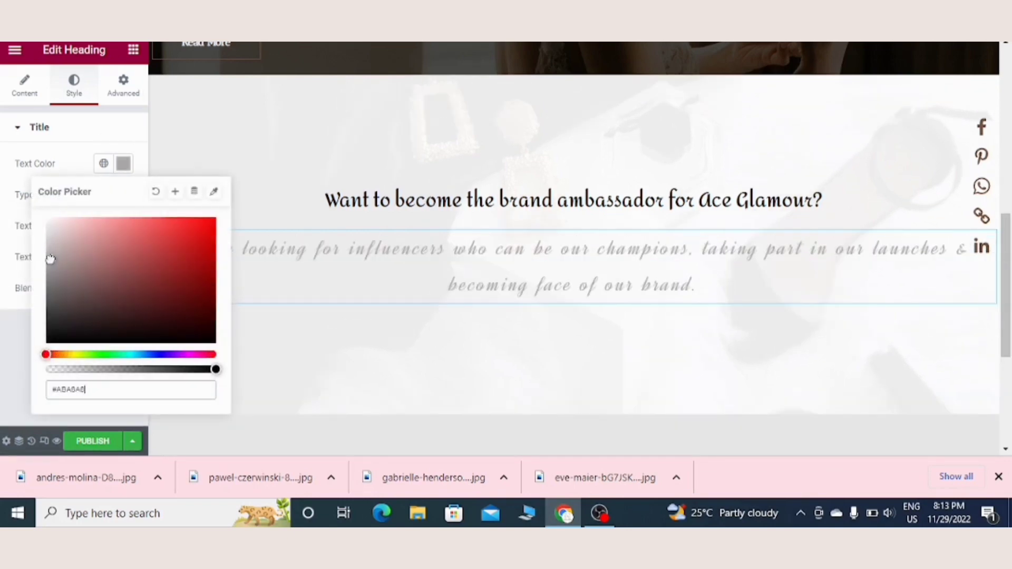
{"action": "left_click", "coordinate": [3, 342]}
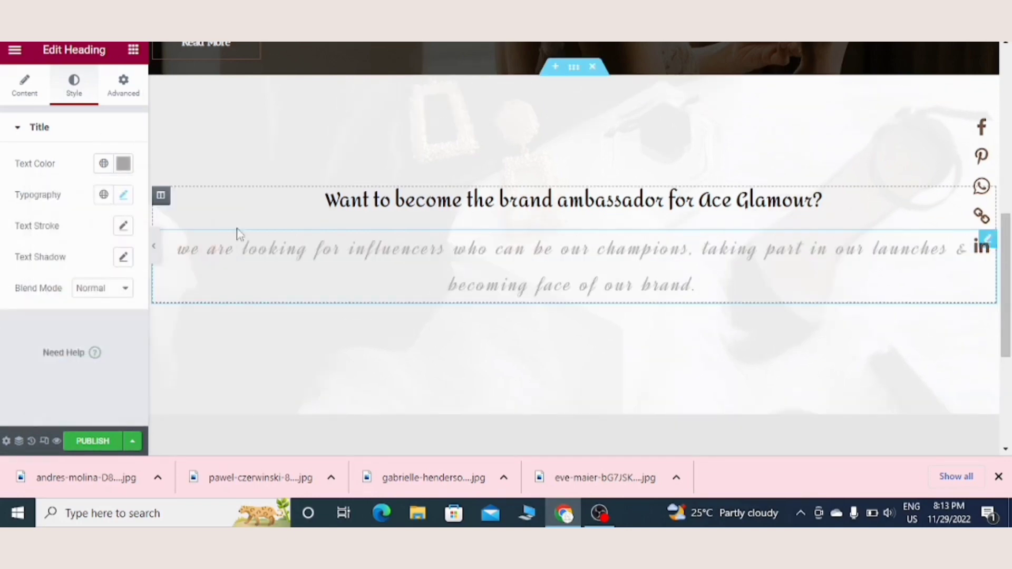
Step: Add a centred button labelled "Join us" beneath the call-to-action subheading
{"action": "left_click", "coordinate": [134, 51]}
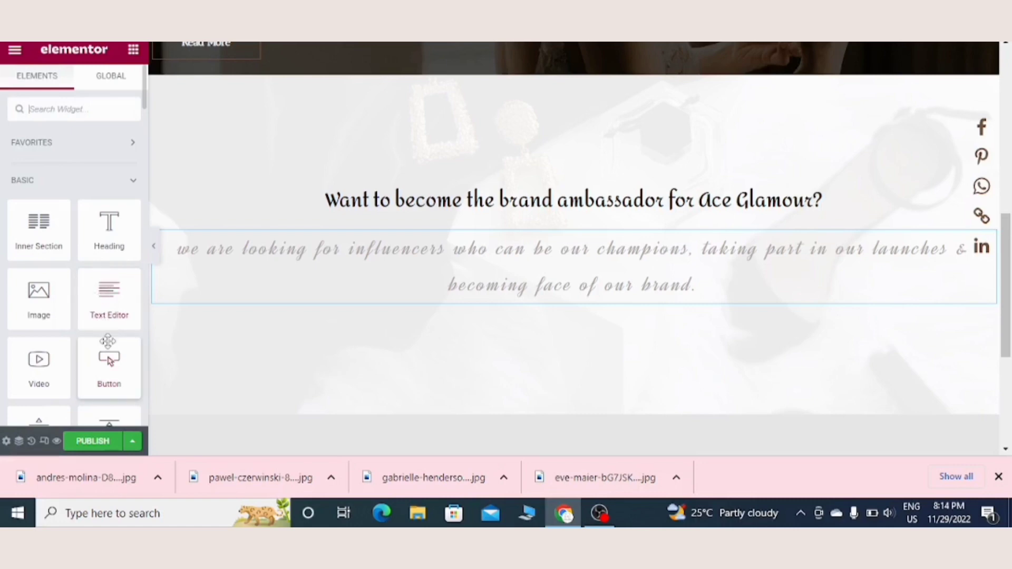
{"action": "left_click_drag", "start_coordinate": [108, 342], "coordinate": [536, 308]}
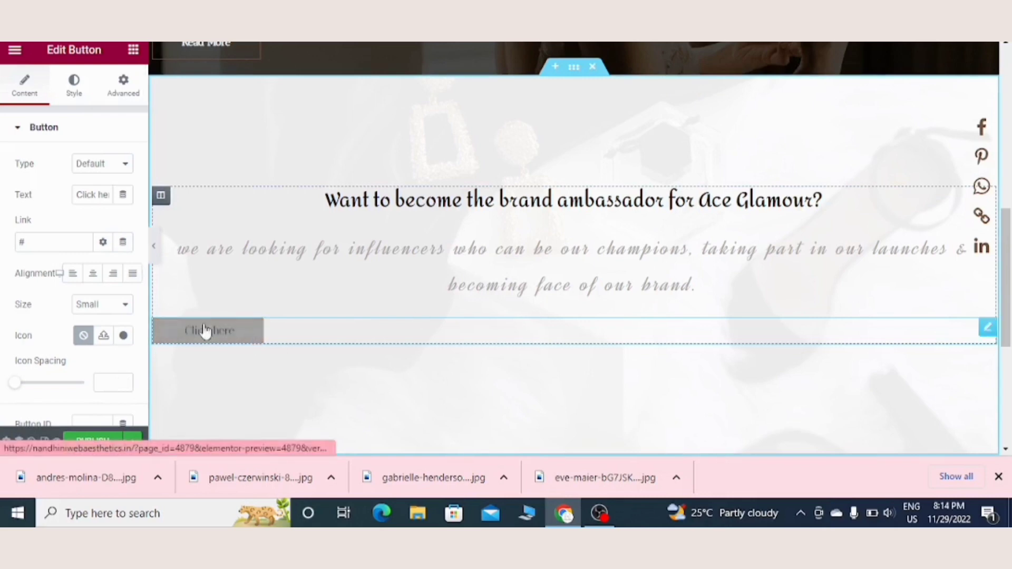
{"action": "left_click", "coordinate": [92, 274]}
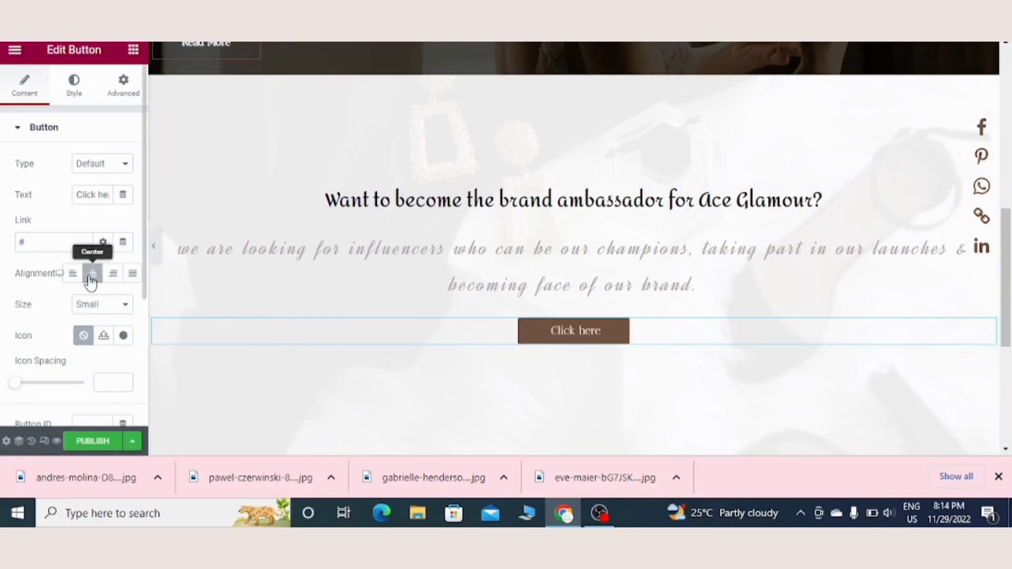
Step: Set the "Join us" button's background colour to a near-black shade
{"action": "left_click", "coordinate": [74, 84]}
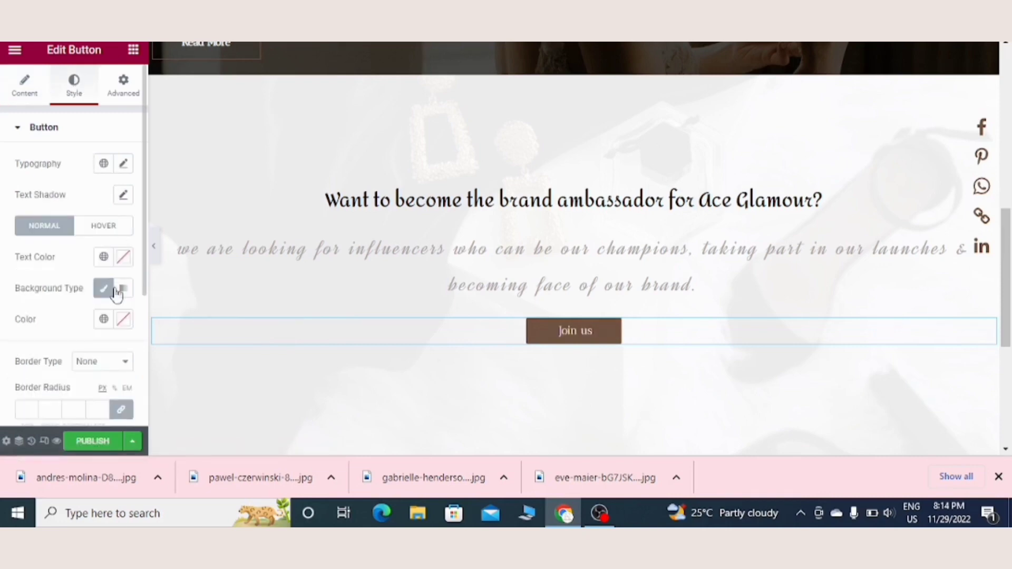
{"action": "left_click", "coordinate": [123, 319]}
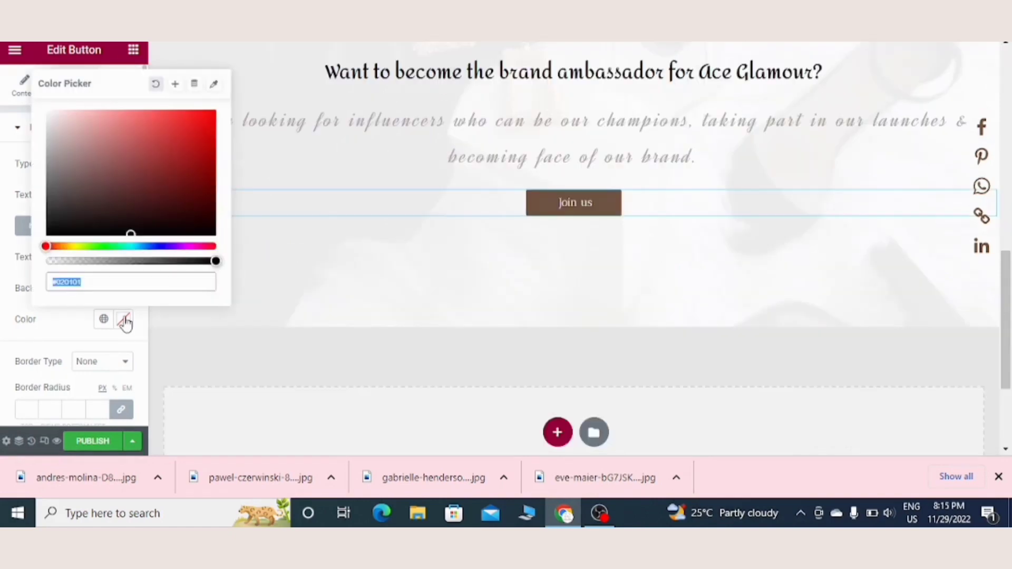
{"action": "left_click", "coordinate": [61, 219]}
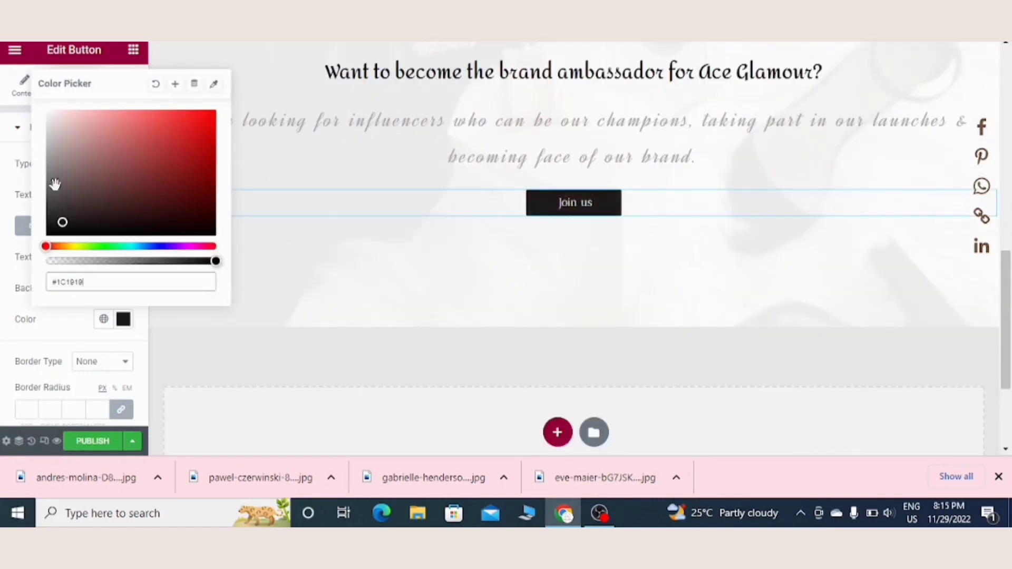
{"action": "left_click", "coordinate": [55, 223]}
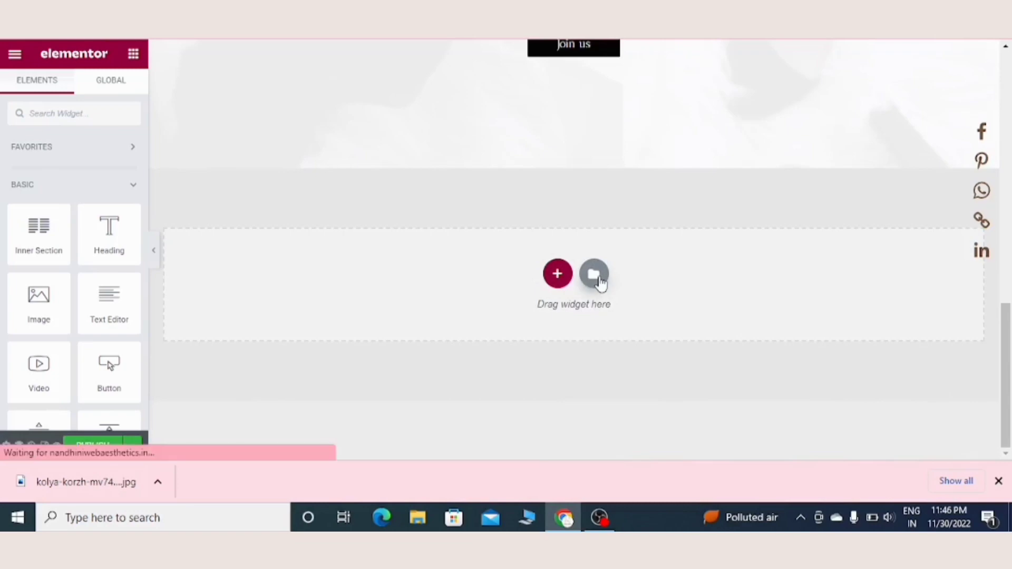
Step: Insert the "Stories in Photos" page template from the library below the call-to-action section
{"action": "left_click", "coordinate": [593, 272]}
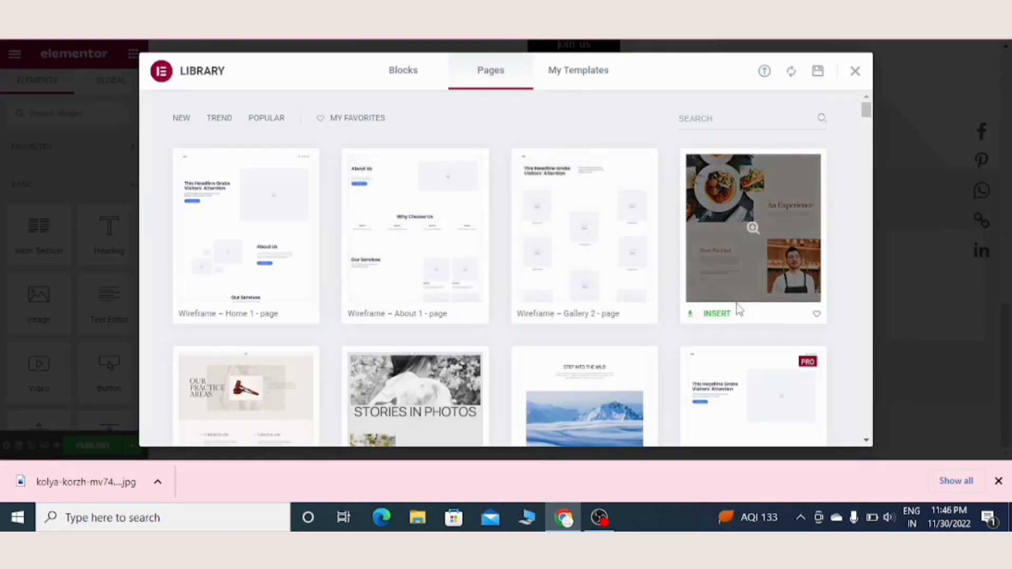
{"action": "left_click", "coordinate": [447, 377]}
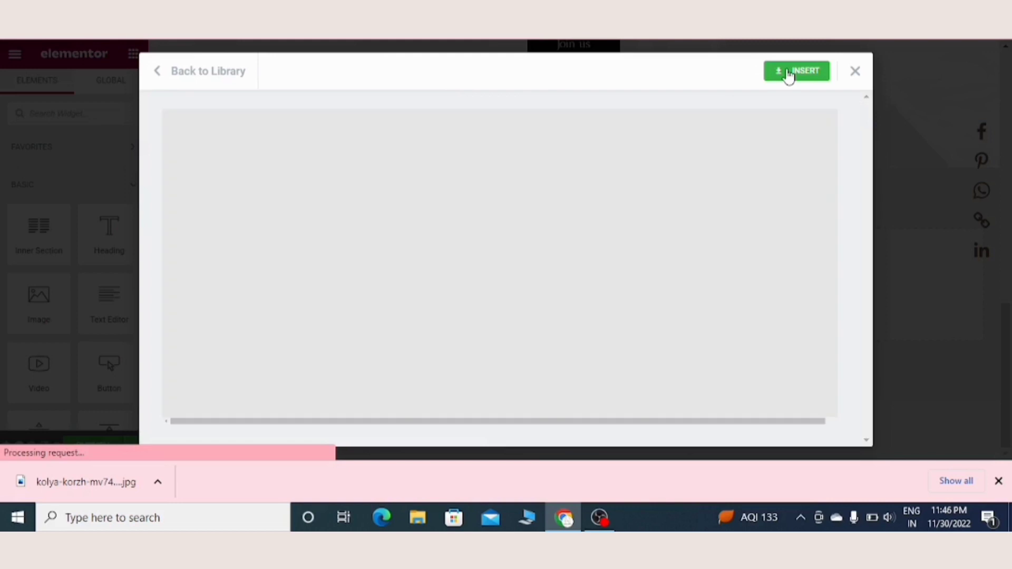
{"action": "left_click", "coordinate": [788, 75]}
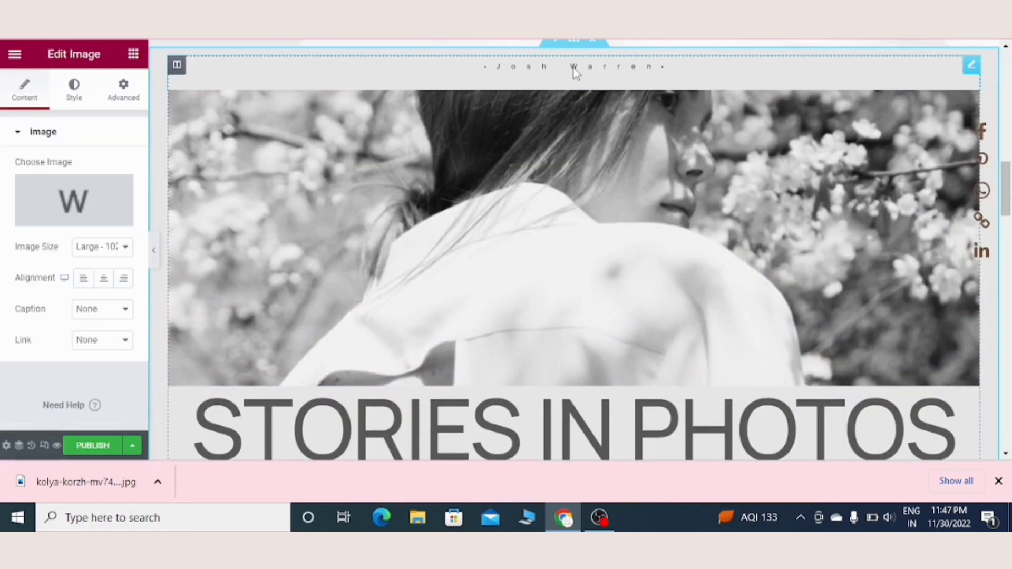
Step: Delete the name logo above the template's large photo and replace that photo with the kolya-korzh orange perfume bottle image
{"action": "right_click", "coordinate": [574, 72]}
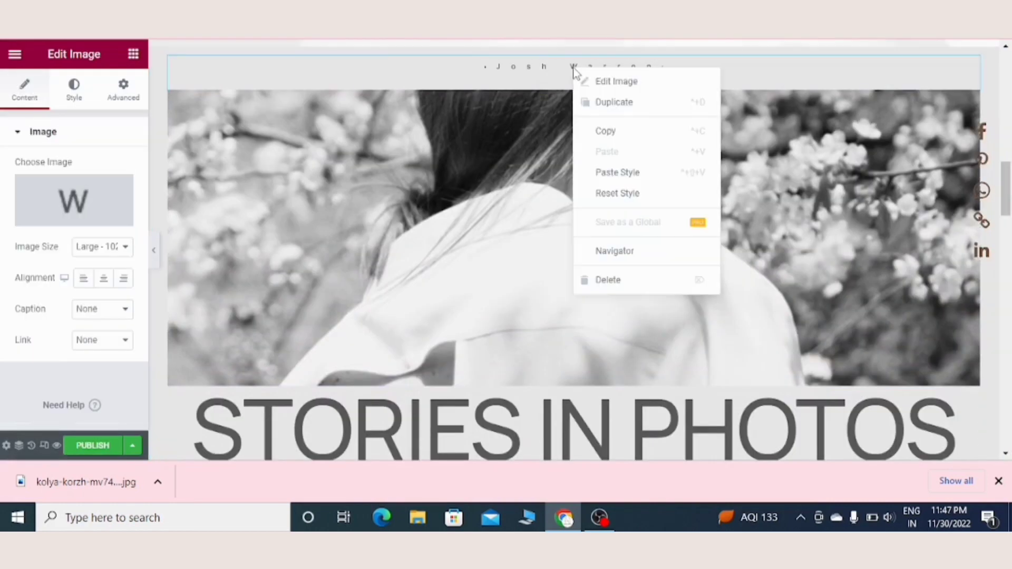
{"action": "left_click", "coordinate": [616, 283]}
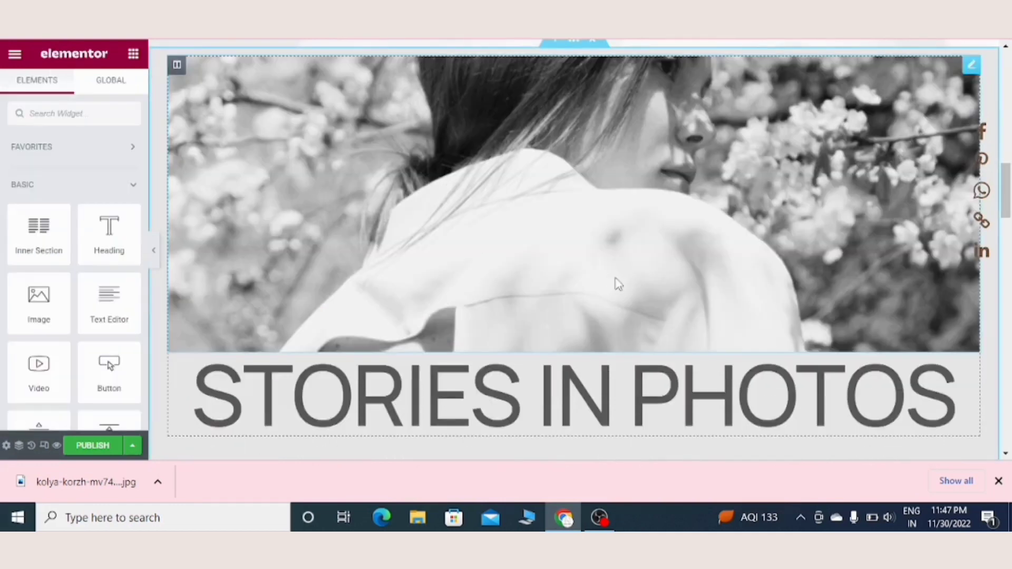
{"action": "left_click", "coordinate": [310, 185]}
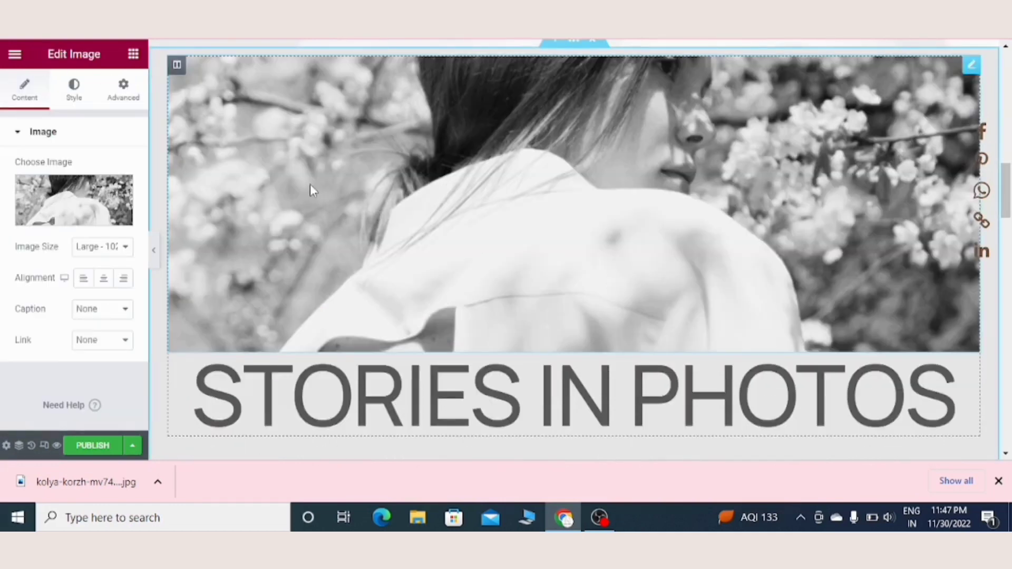
{"action": "left_click", "coordinate": [78, 204]}
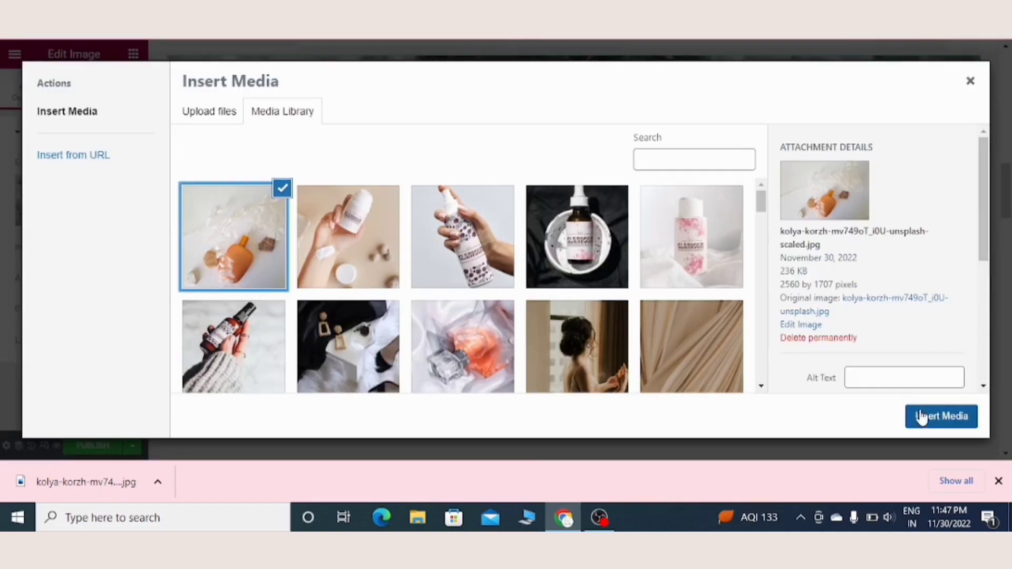
{"action": "left_click", "coordinate": [925, 417]}
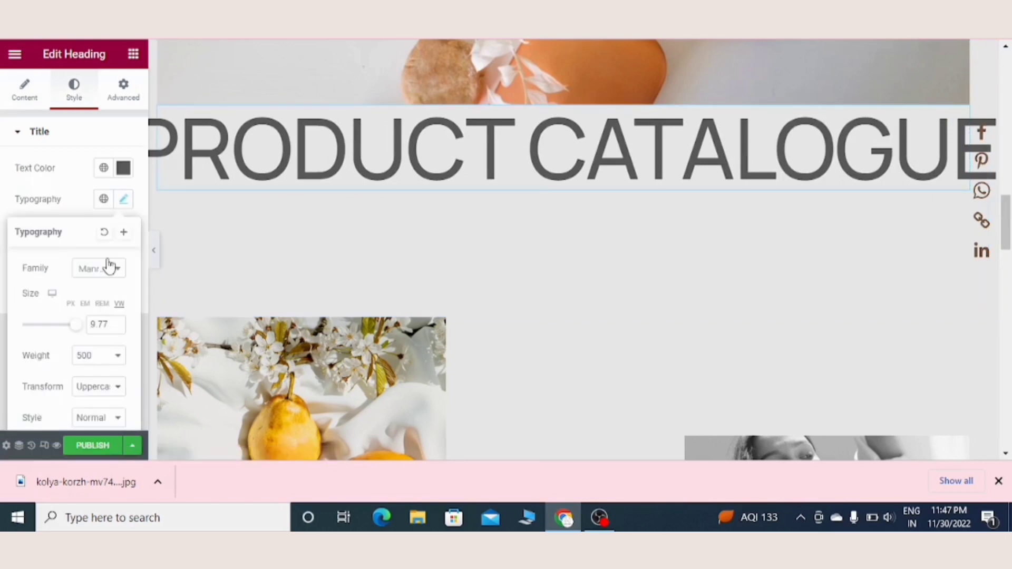
Step: Change the "Stories in Photos" heading to "Product catalogue" and give it the decorative font family matching "amit"
{"action": "left_click", "coordinate": [109, 266]}
{"action": "type", "text": "amit"}
{"action": "left_click", "coordinate": [87, 351]}
Step: Delete the two-image section titled "Fruit & White" and "look of love" below the product catalogue heading
{"action": "left_click", "coordinate": [374, 337]}
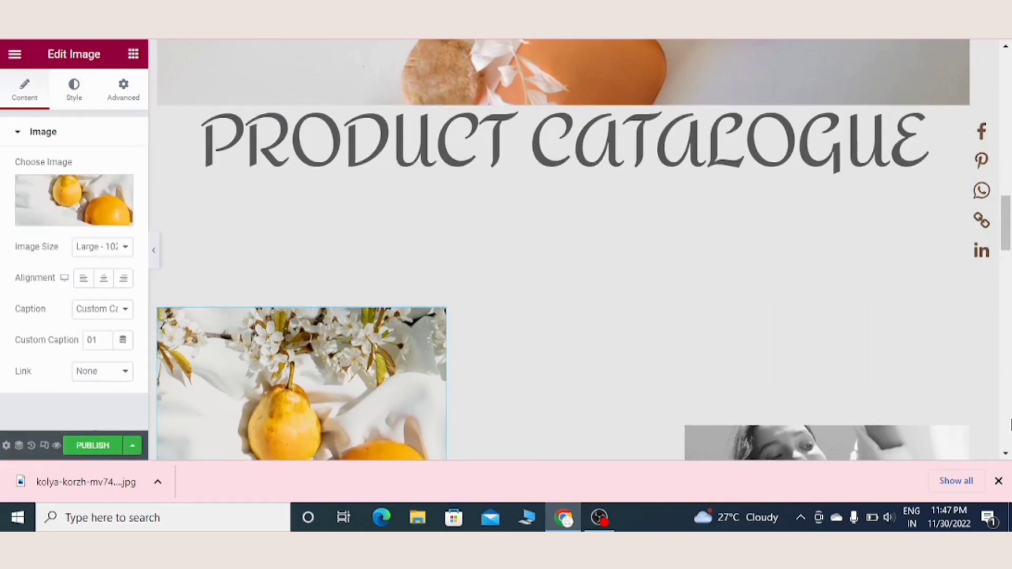
{"action": "scroll", "coordinate": [564, 250], "scroll_direction": "down", "scroll_amount": 3}
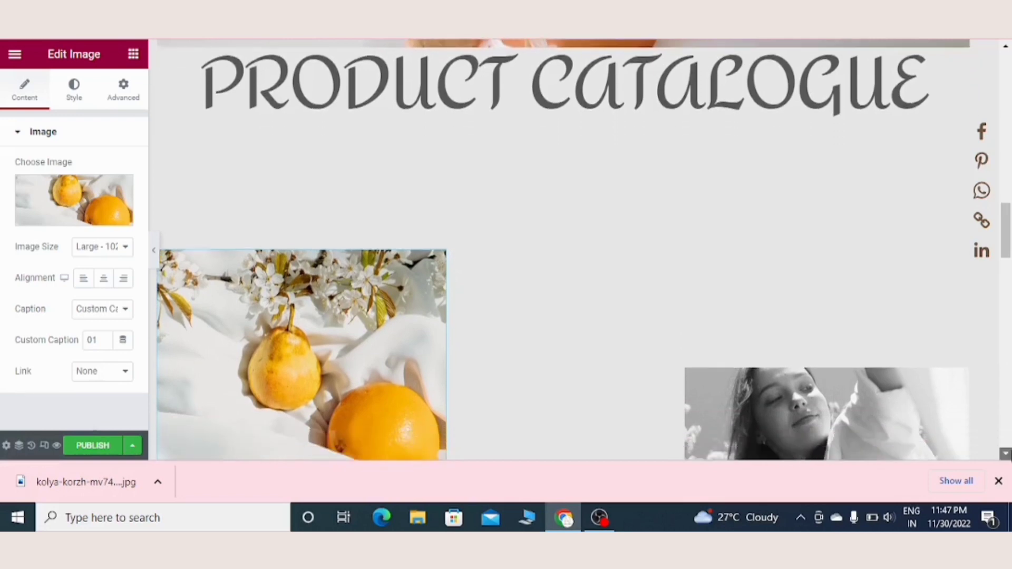
{"action": "scroll", "coordinate": [564, 250], "scroll_direction": "down", "scroll_amount": 4}
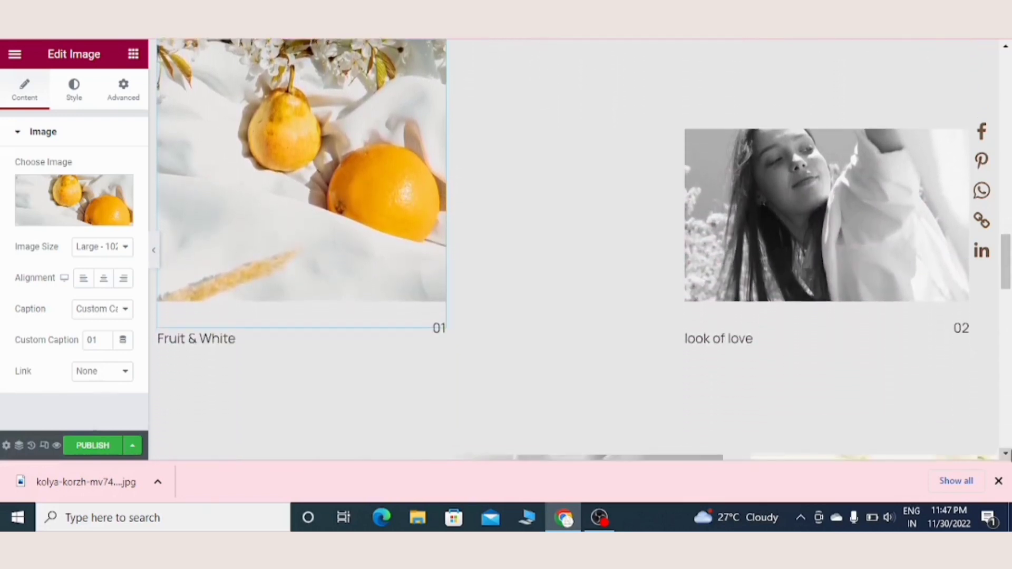
{"action": "scroll", "coordinate": [564, 250], "scroll_direction": "down", "scroll_amount": 4}
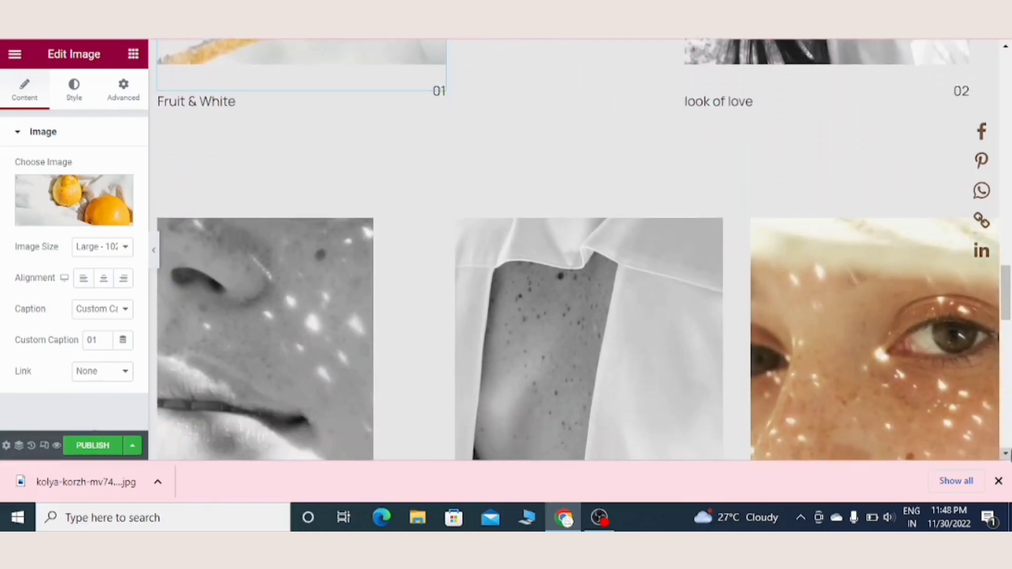
{"action": "scroll", "coordinate": [937, 258], "scroll_direction": "down", "scroll_amount": 1}
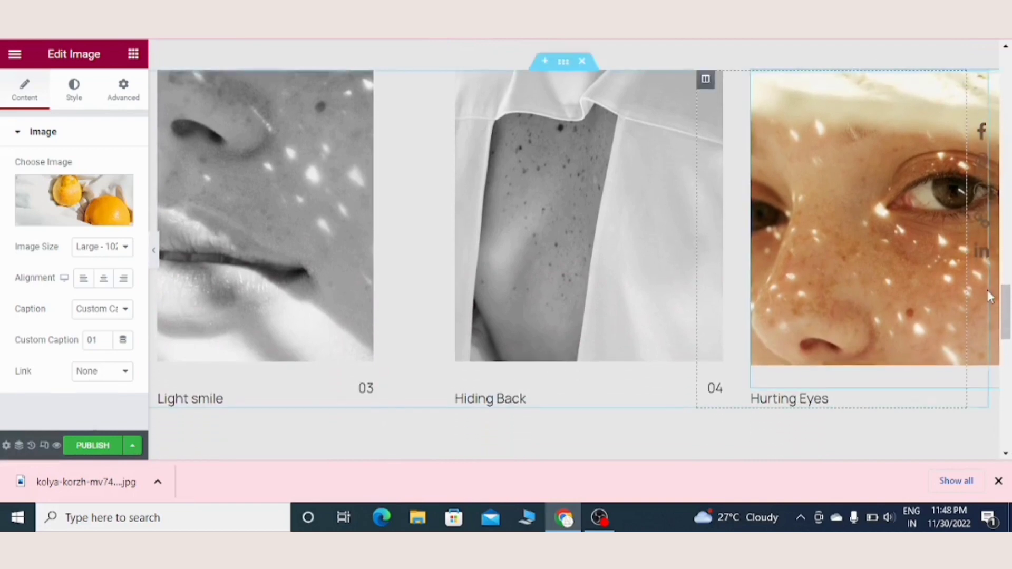
{"action": "scroll", "coordinate": [580, 248], "scroll_direction": "up", "scroll_amount": 6}
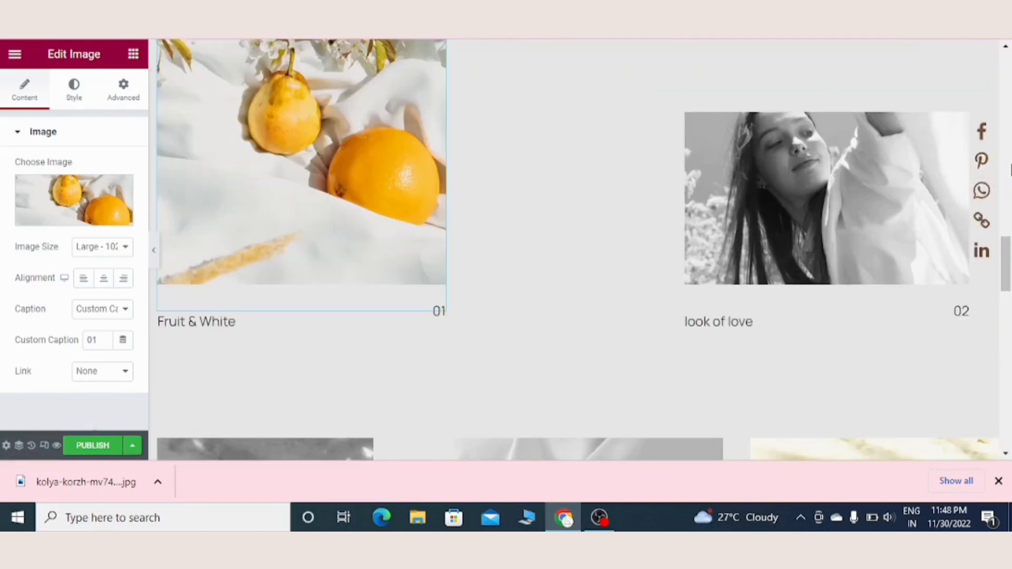
{"action": "scroll", "coordinate": [564, 248], "scroll_direction": "up", "scroll_amount": 6}
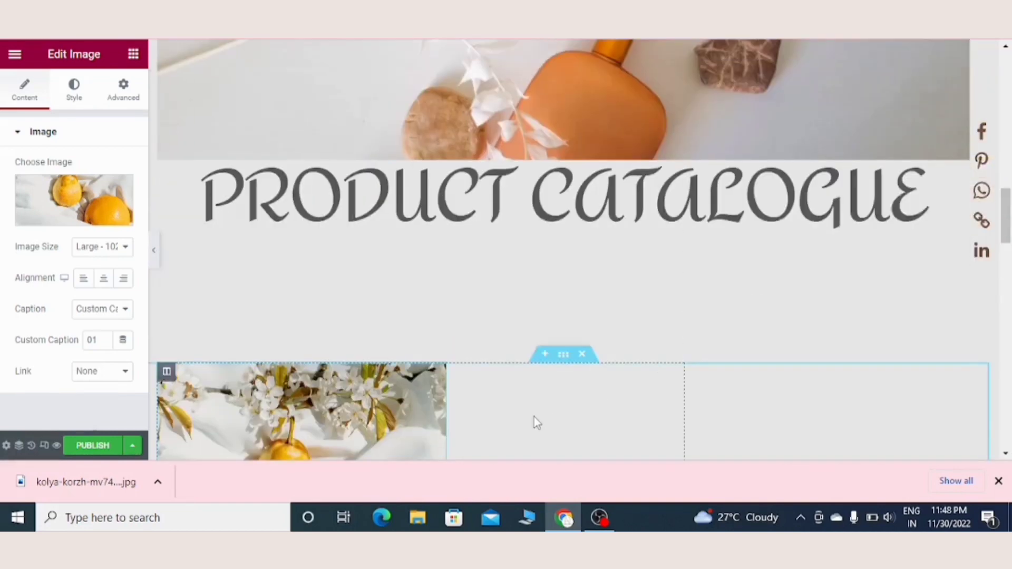
{"action": "left_click", "coordinate": [583, 358]}
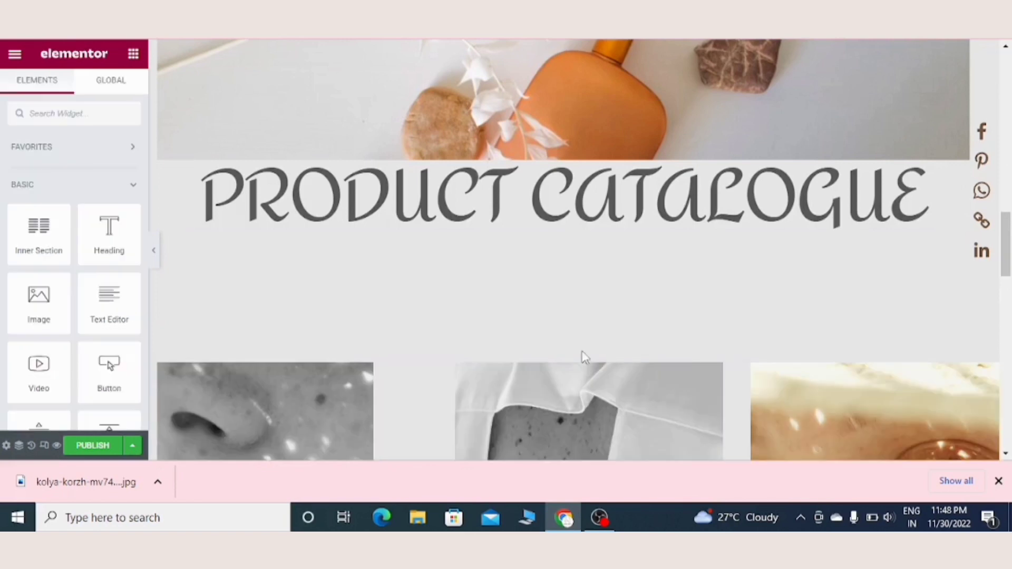
Step: Replace the "Light smile" image in the three-image row with the photo of a hand holding a white lotion bottle, Screenshot_2022_1130_190730.png
{"action": "left_click", "coordinate": [58, 197]}
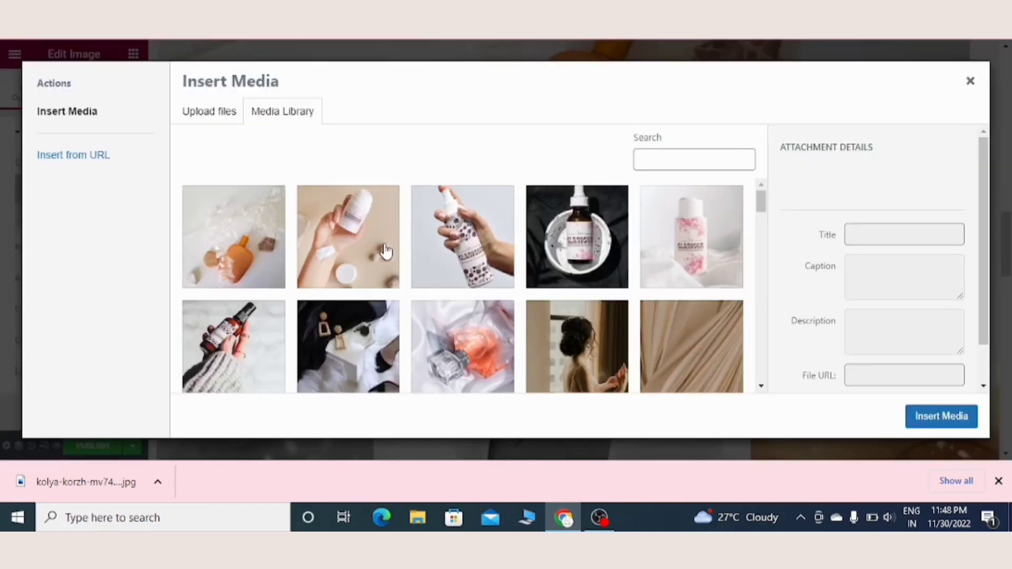
{"action": "left_click", "coordinate": [349, 256]}
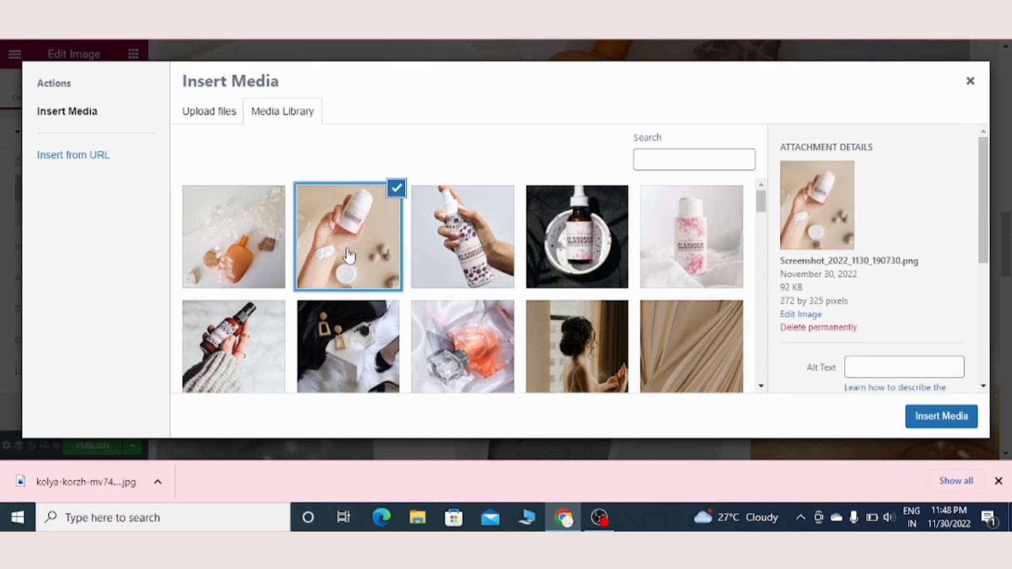
{"action": "left_click", "coordinate": [943, 417]}
Step: Replace the "Light smile" title under the first product image with "Body lotion"
{"action": "scroll", "coordinate": [1007, 454], "scroll_direction": "down", "scroll_amount": 4}
{"action": "scroll", "coordinate": [649, 323], "scroll_direction": "down", "scroll_amount": 4}
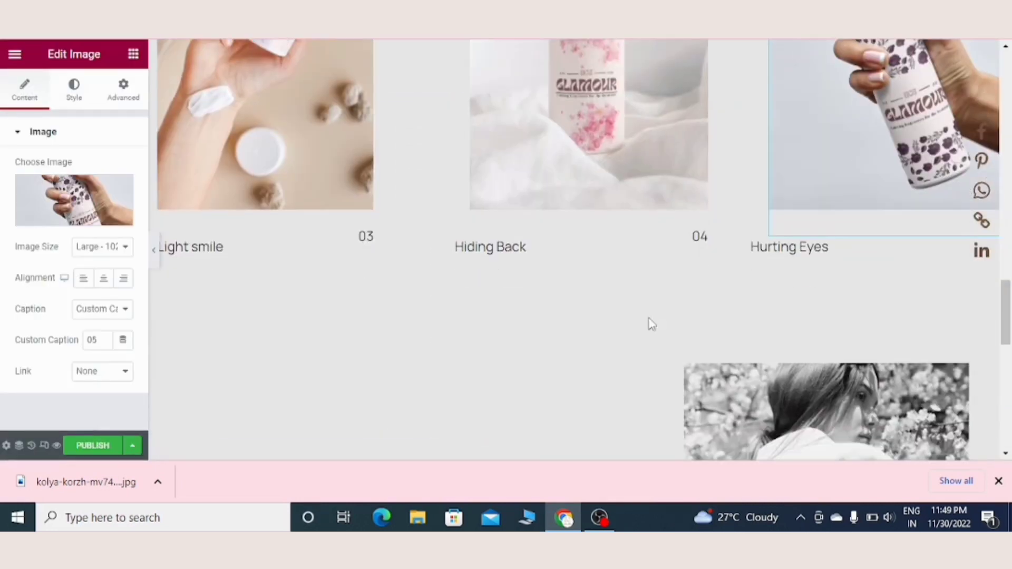
{"action": "left_click", "coordinate": [249, 246]}
{"action": "key", "text": "BackSpace"}
{"action": "key", "text": "BackSpace"}
{"action": "key", "text": "BackSpace"}
{"action": "key", "text": "BackSpace"}
{"action": "key", "text": "BackSpace"}
{"action": "key", "text": "BackSpace"}
{"action": "key", "text": "BackSpace"}
{"action": "key", "text": "BackSpace"}
{"action": "key", "text": "BackSpace"}
{"action": "key", "text": "BackSpace"}
{"action": "key", "text": "BackSpace"}
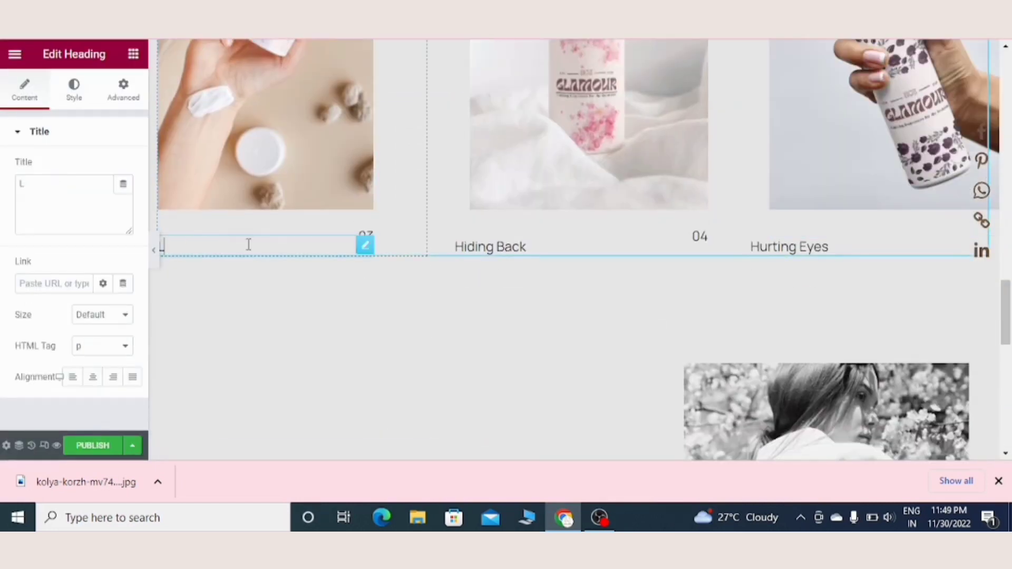
{"action": "type", "text": "Body lotion"}
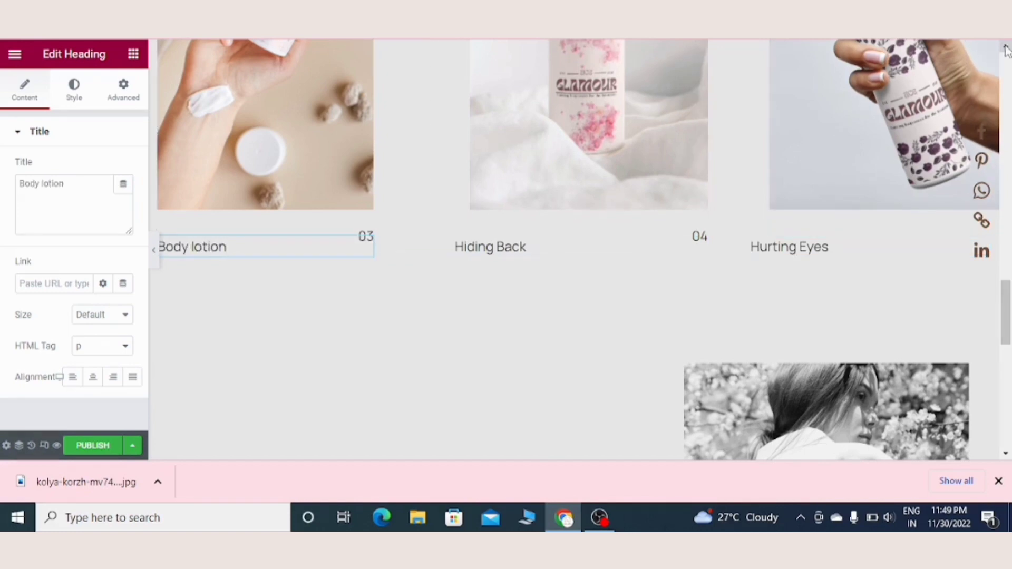
{"action": "scroll", "coordinate": [248, 244], "scroll_direction": "up", "scroll_amount": 1}
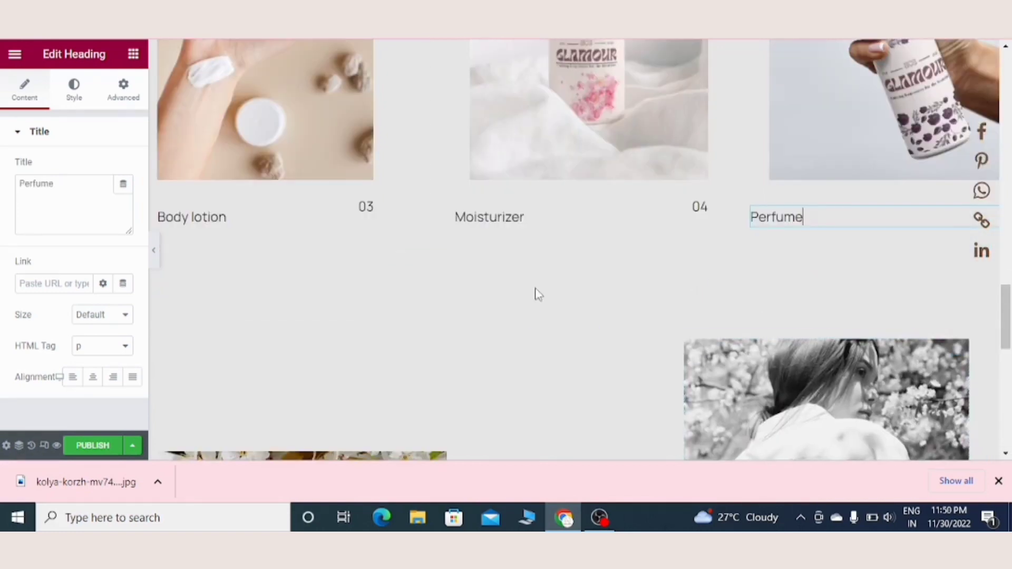
Step: Number the three product image captions 01, 02 and 03, and delete the photo section directly below the product row
{"action": "left_click", "coordinate": [374, 189]}
{"action": "left_click", "coordinate": [100, 340]}
{"action": "key", "text": "BackSpace"}
{"action": "type", "text": "1"}
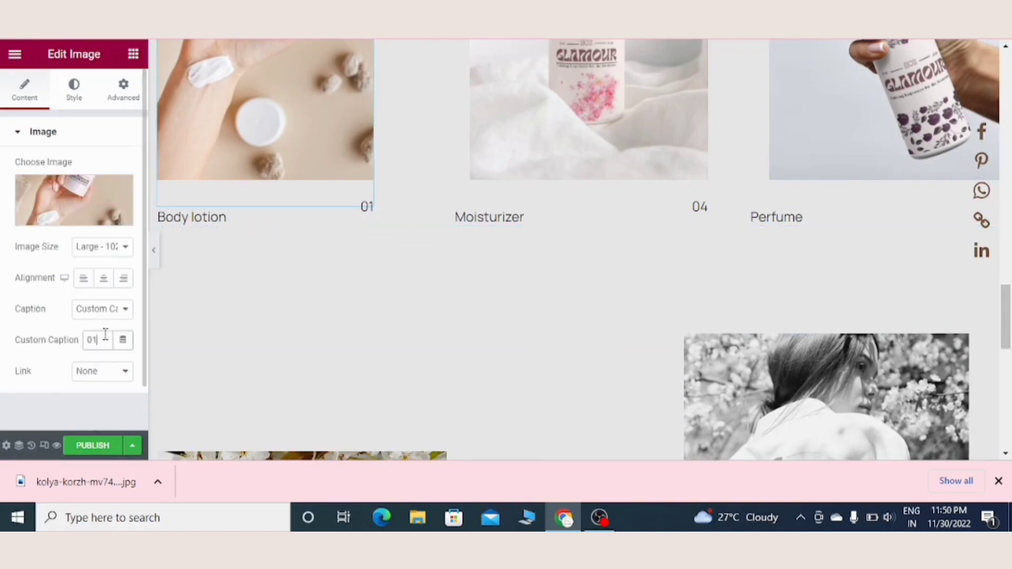
{"action": "left_click", "coordinate": [696, 204]}
{"action": "left_click", "coordinate": [94, 340]}
{"action": "key", "text": "BackSpace"}
{"action": "type", "text": "2"}
{"action": "left_click", "coordinate": [869, 132]}
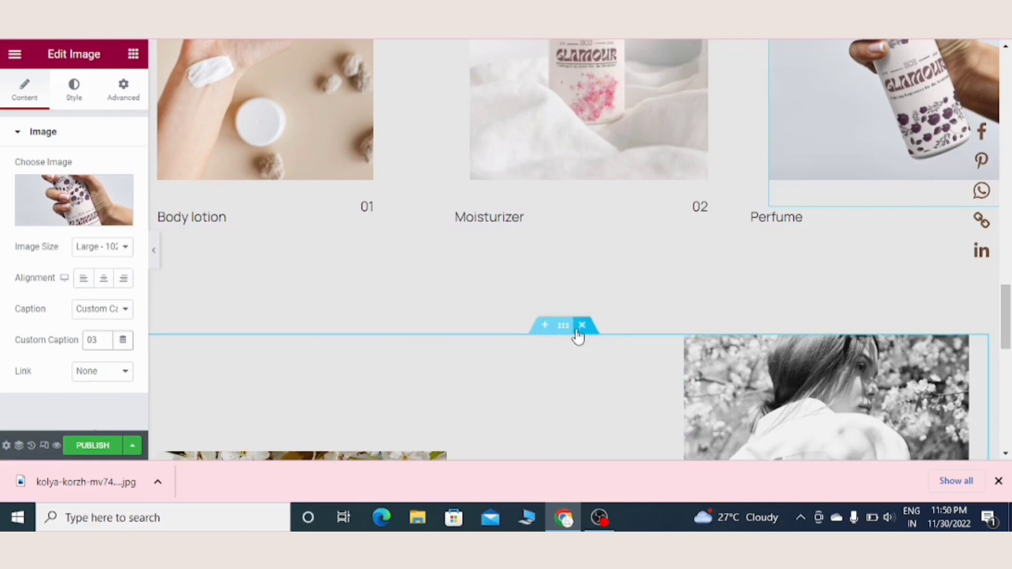
{"action": "left_click", "coordinate": [580, 327]}
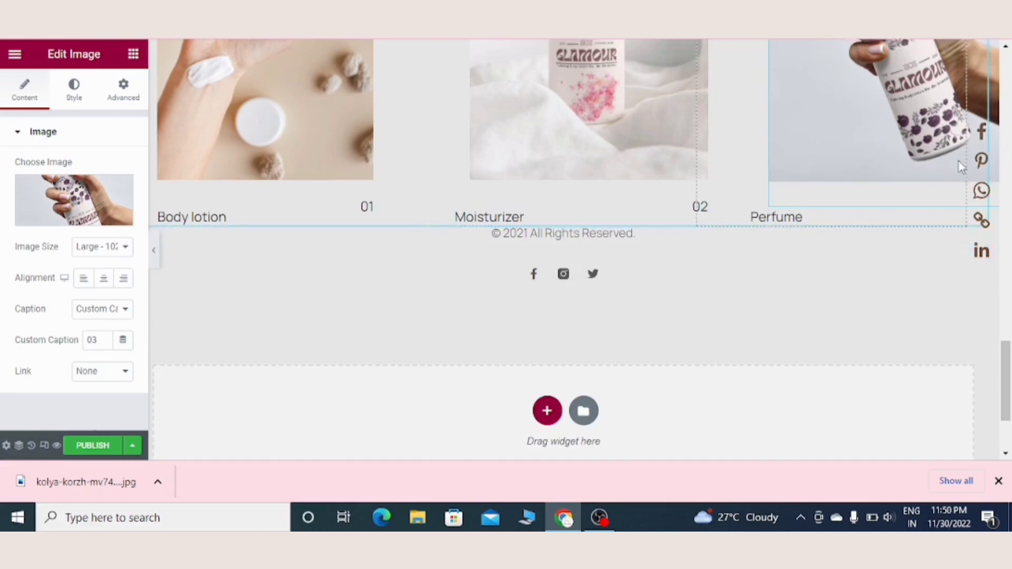
Step: Give the section with the orange perfume bottle image and "Product catalogue" heading a gradient background overlay
{"action": "scroll", "coordinate": [1010, 141], "scroll_direction": "up", "scroll_amount": 5}
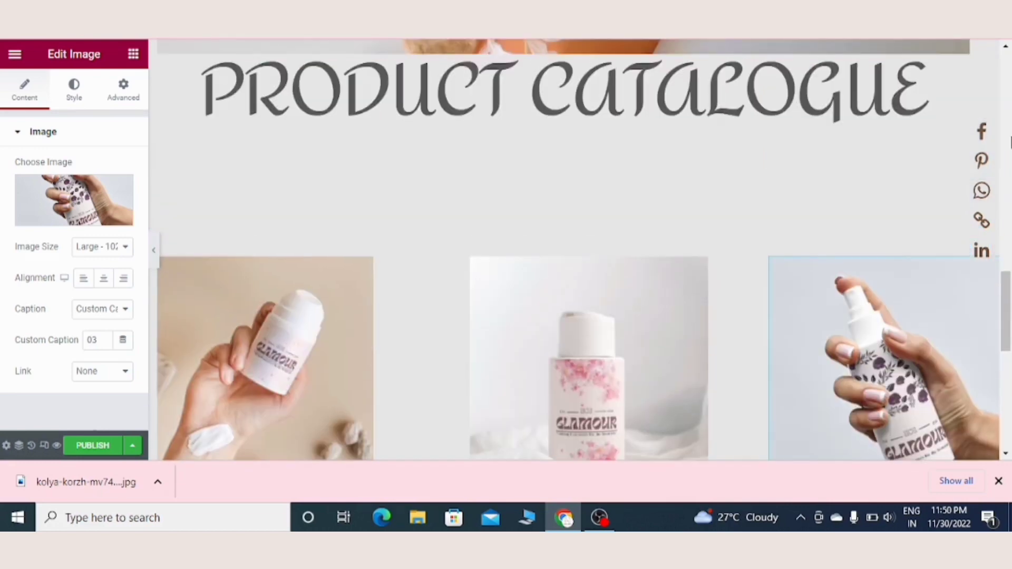
{"action": "scroll", "coordinate": [1010, 141], "scroll_direction": "up", "scroll_amount": 5}
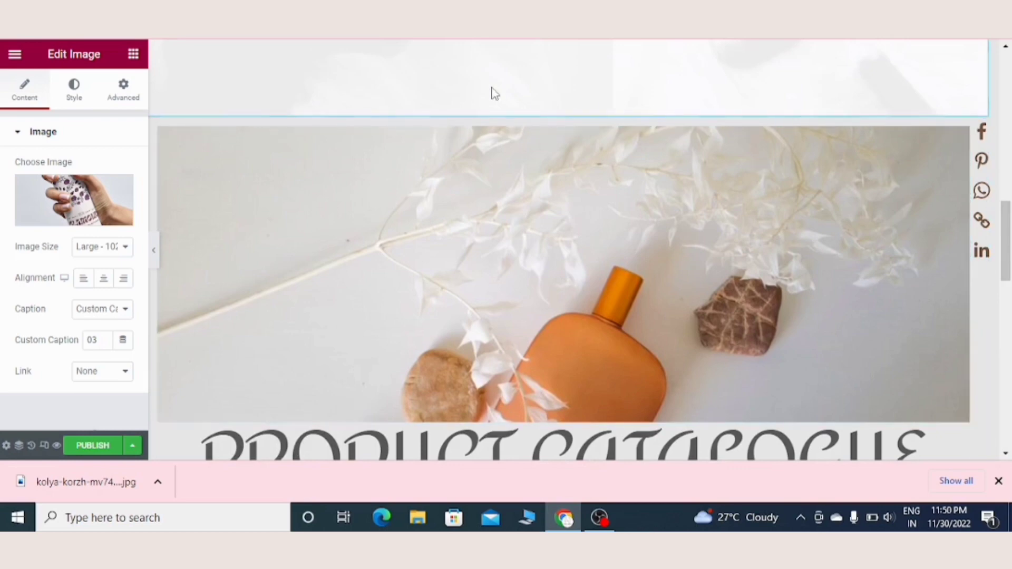
{"action": "right_click", "coordinate": [562, 112]}
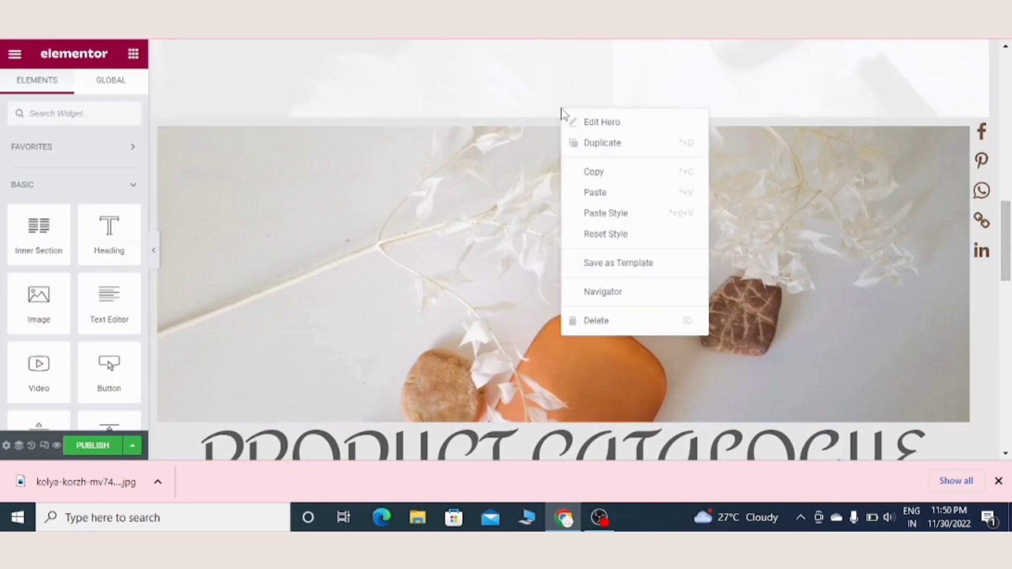
{"action": "left_click", "coordinate": [597, 123]}
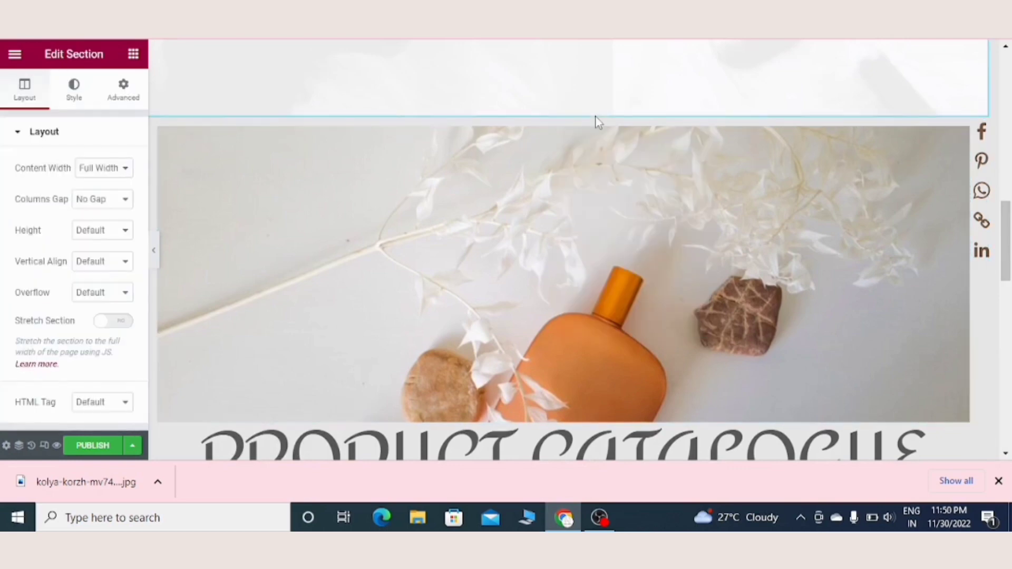
{"action": "left_click", "coordinate": [74, 91]}
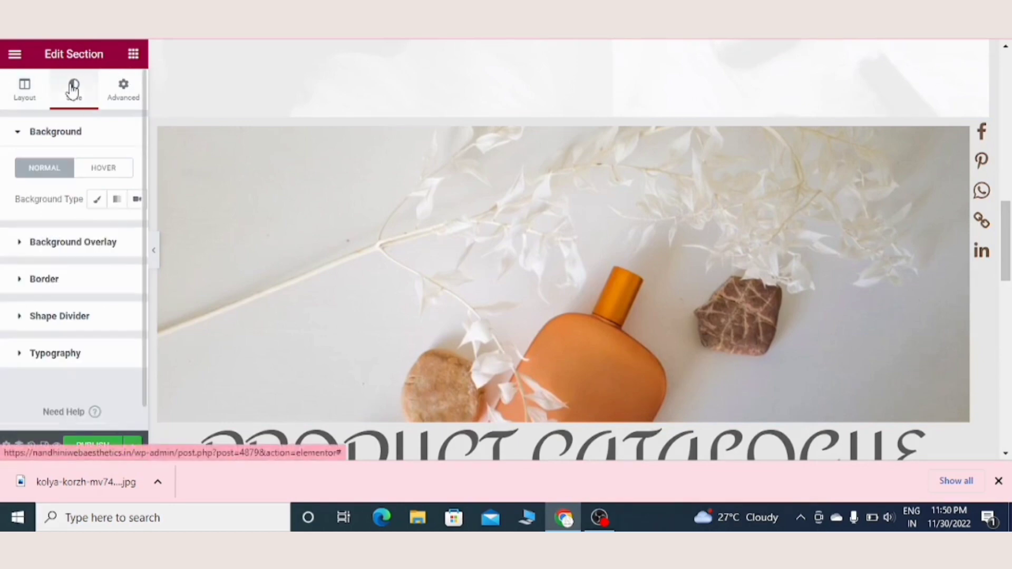
{"action": "left_click", "coordinate": [110, 251]}
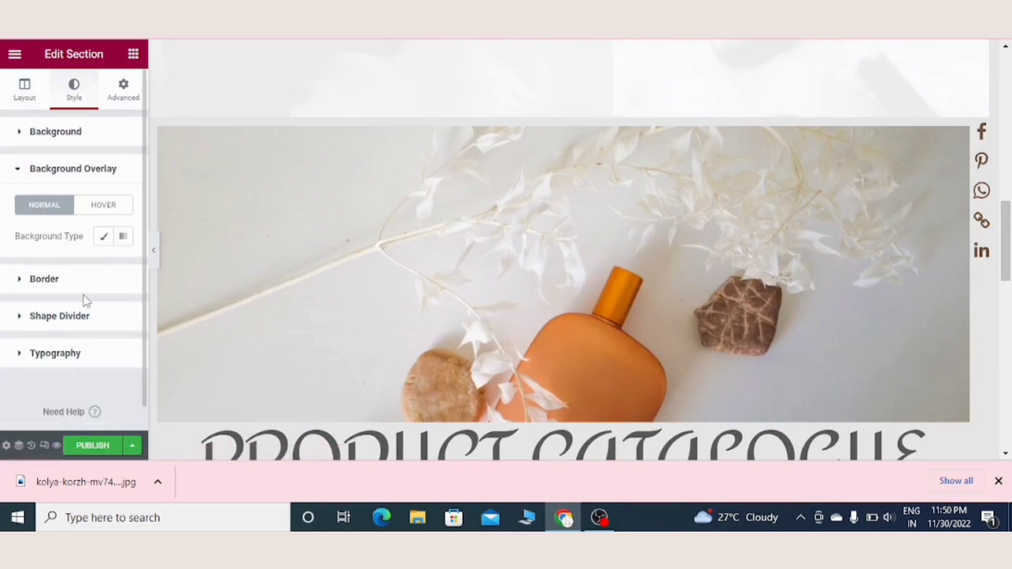
{"action": "left_click", "coordinate": [123, 240]}
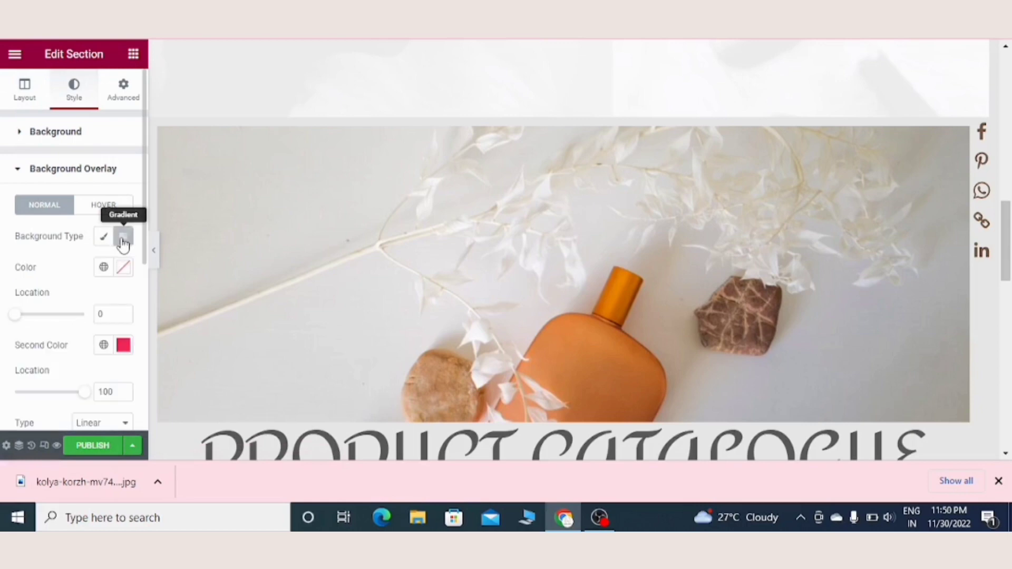
Step: Set the overlay gradient's first colour to #85545d and its second colour to the same mauve
{"action": "left_click", "coordinate": [124, 269]}
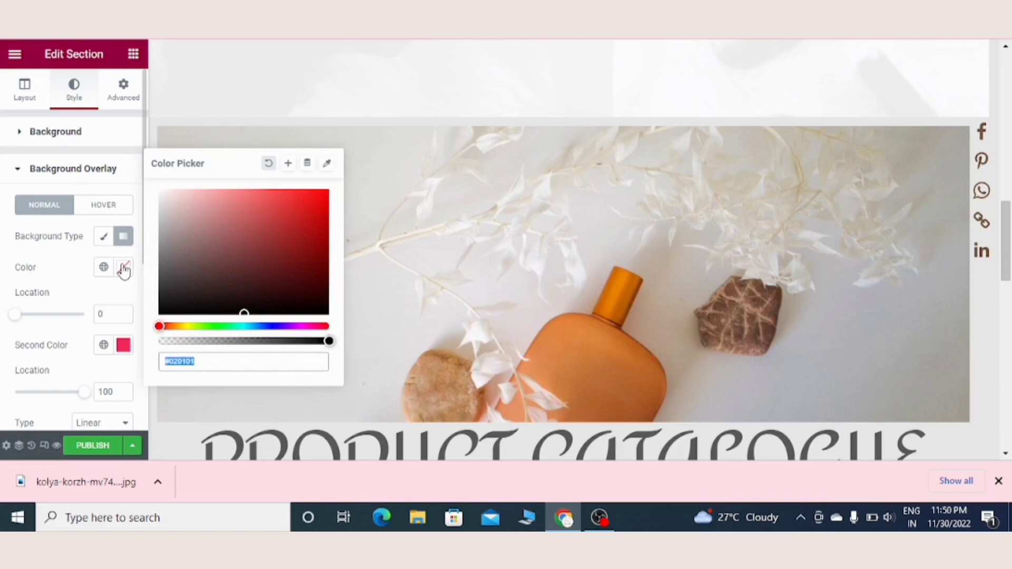
{"action": "left_click", "coordinate": [220, 367]}
{"action": "key", "text": "BackSpace"}
{"action": "key", "text": "BackSpace"}
{"action": "key", "text": "BackSpace"}
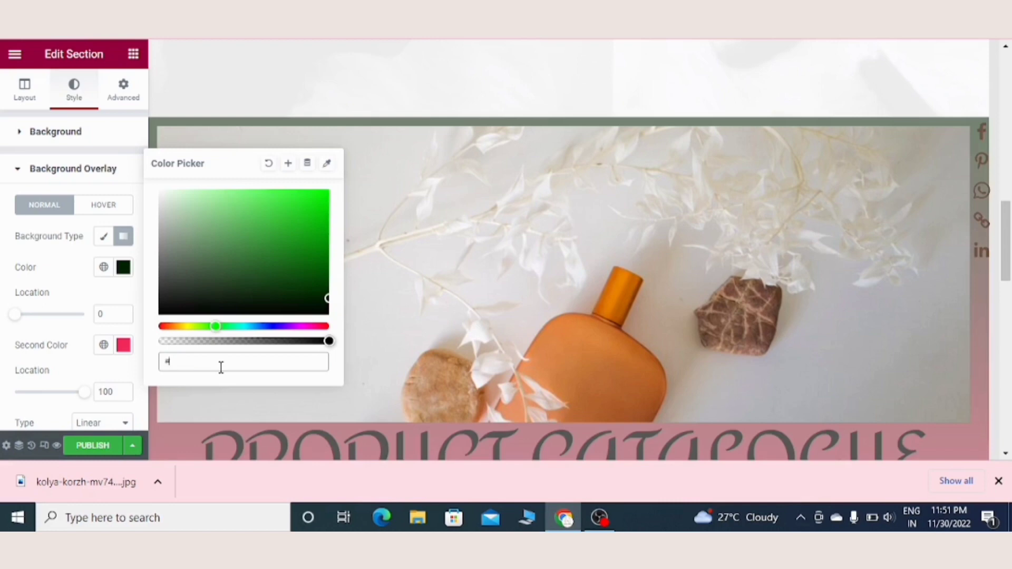
{"action": "type", "text": "855"}
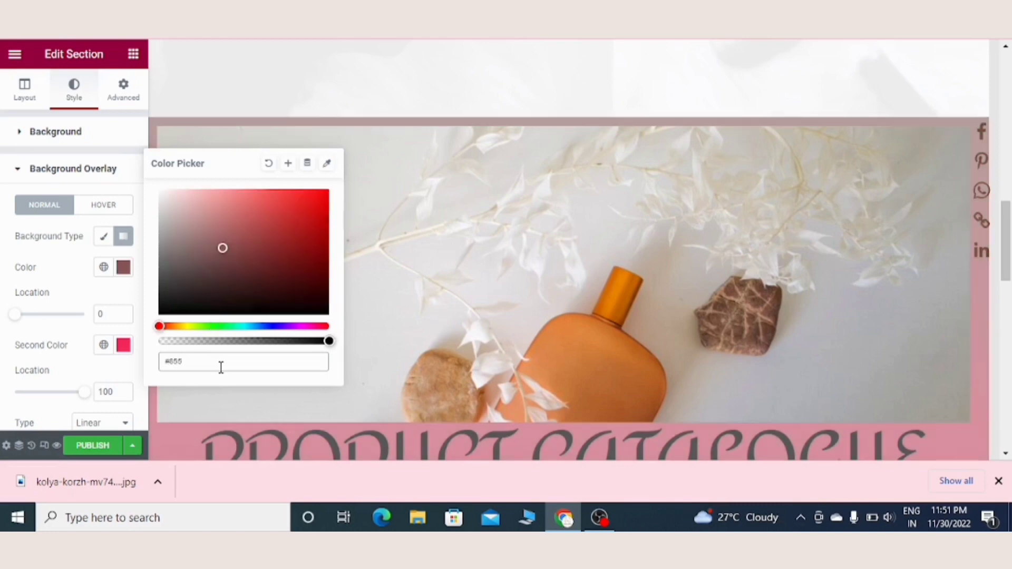
{"action": "type", "text": "45d"}
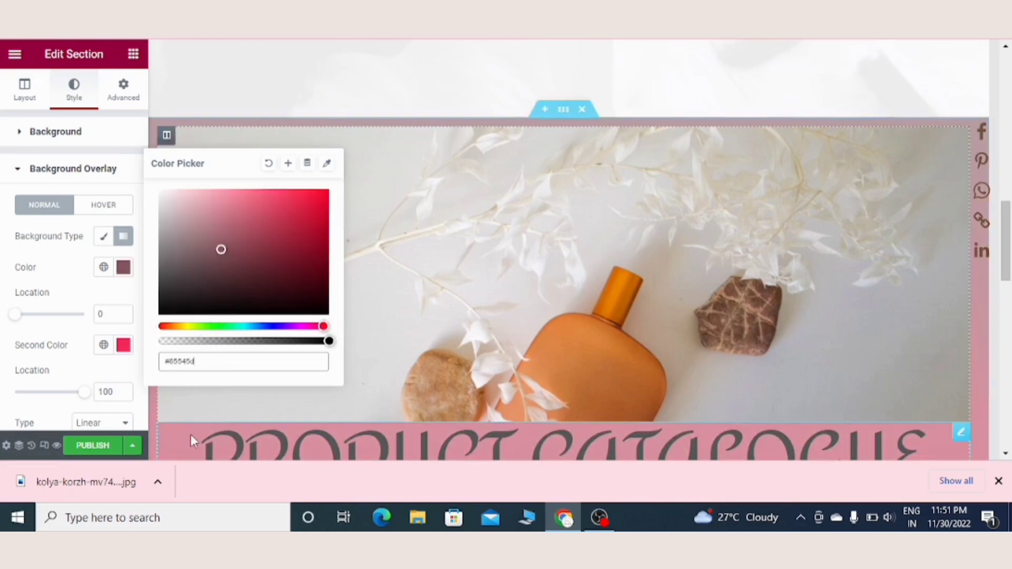
{"action": "left_click", "coordinate": [82, 349]}
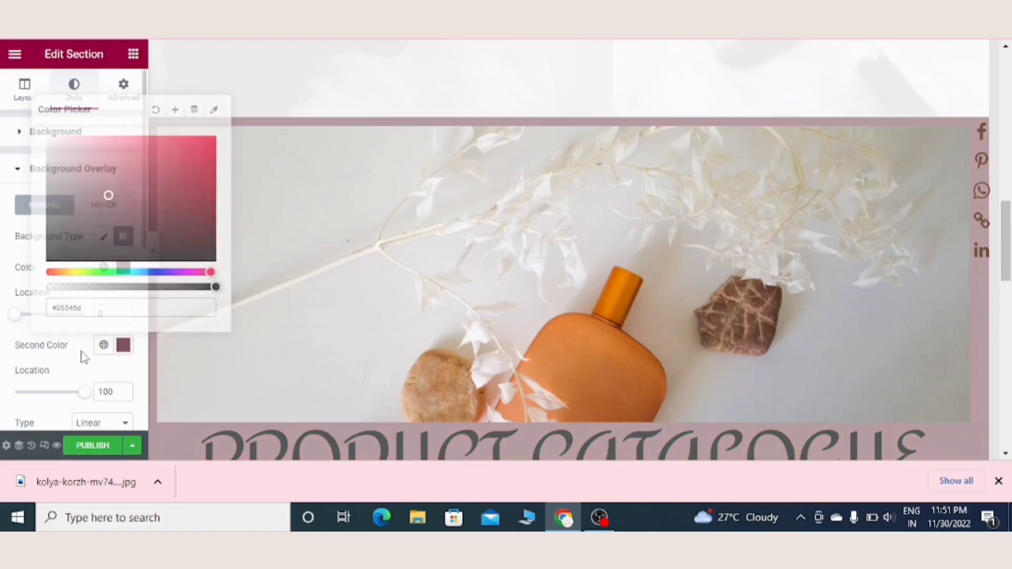
Step: Apply the same mauve gradient background overlay to the section holding the three product images
{"action": "left_click", "coordinate": [1006, 455]}
{"action": "scroll", "coordinate": [562, 75], "scroll_direction": "down", "scroll_amount": 5}
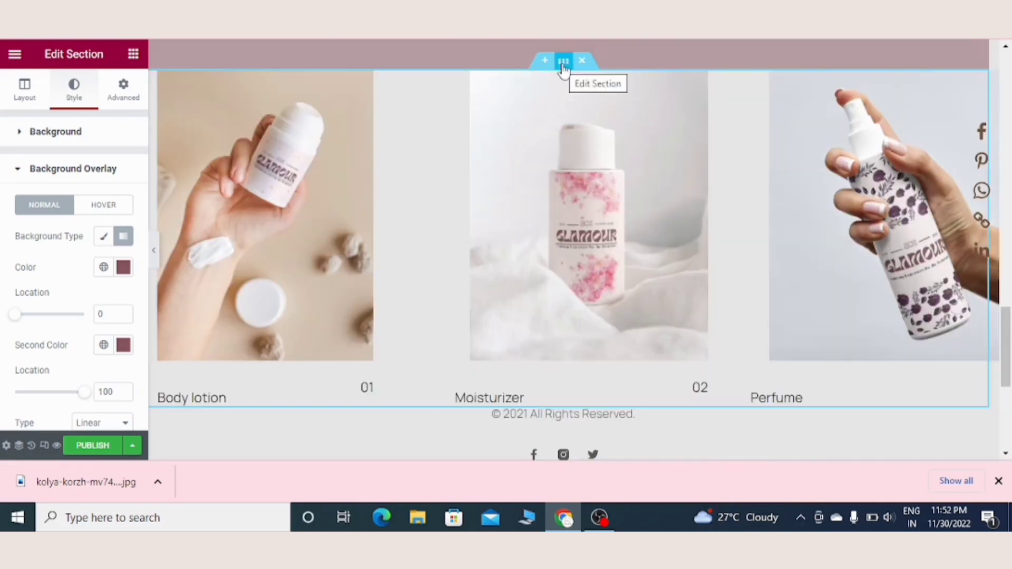
{"action": "right_click", "coordinate": [563, 65]}
{"action": "left_click", "coordinate": [593, 78]}
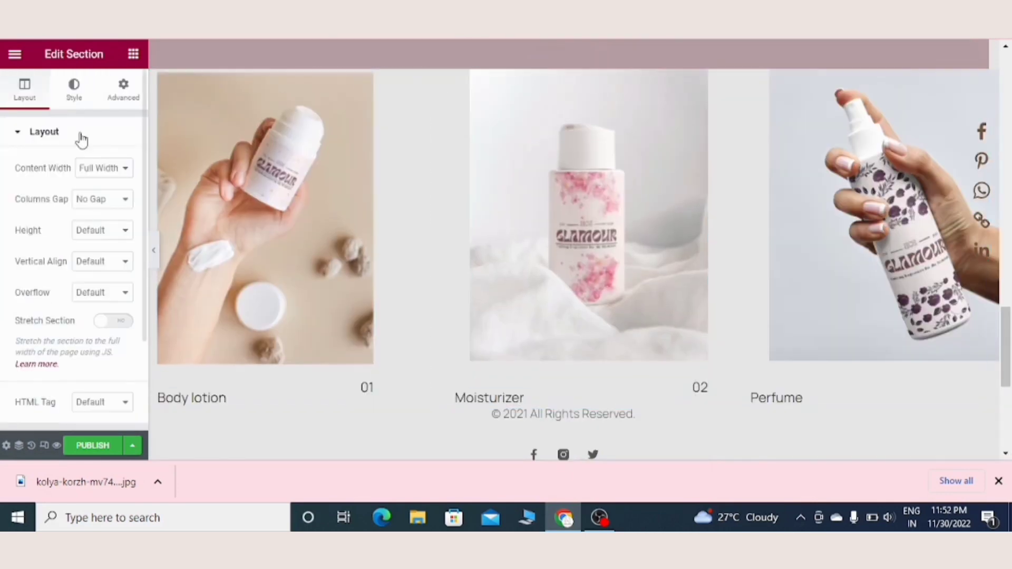
{"action": "left_click", "coordinate": [72, 93]}
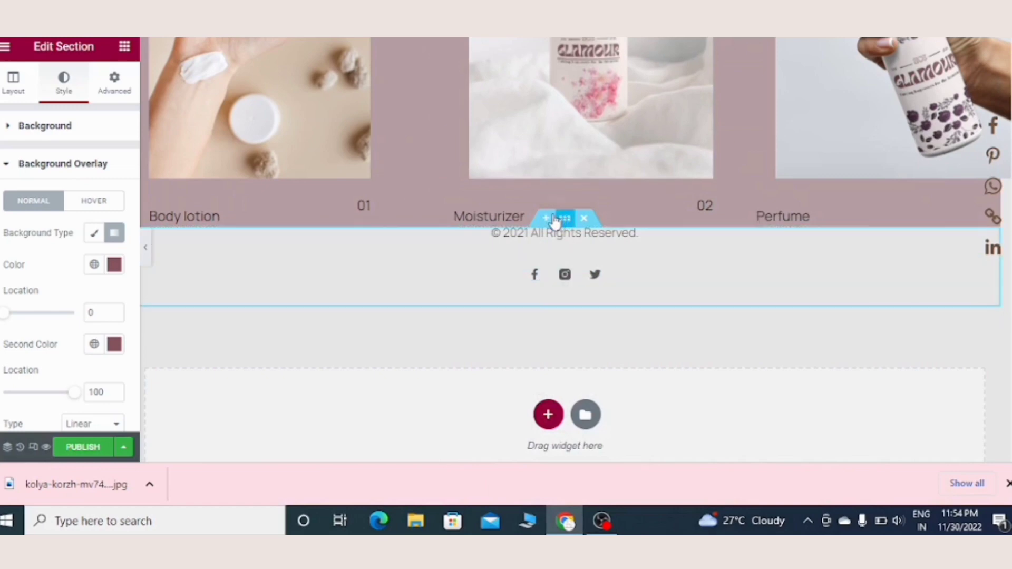
Step: Insert a single-column section between the three-product row and the copyright footer
{"action": "left_click", "coordinate": [548, 221]}
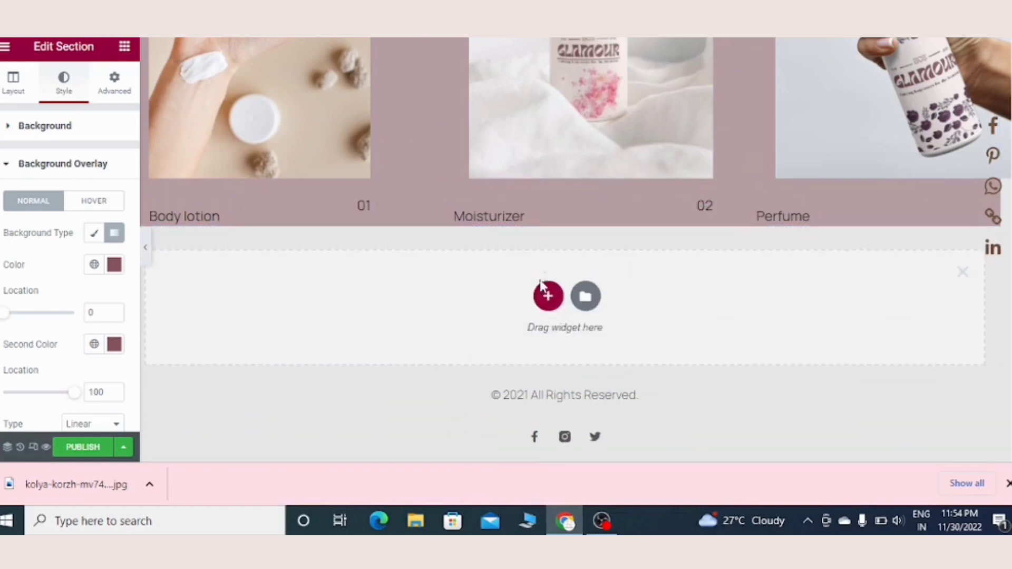
{"action": "left_click", "coordinate": [549, 295]}
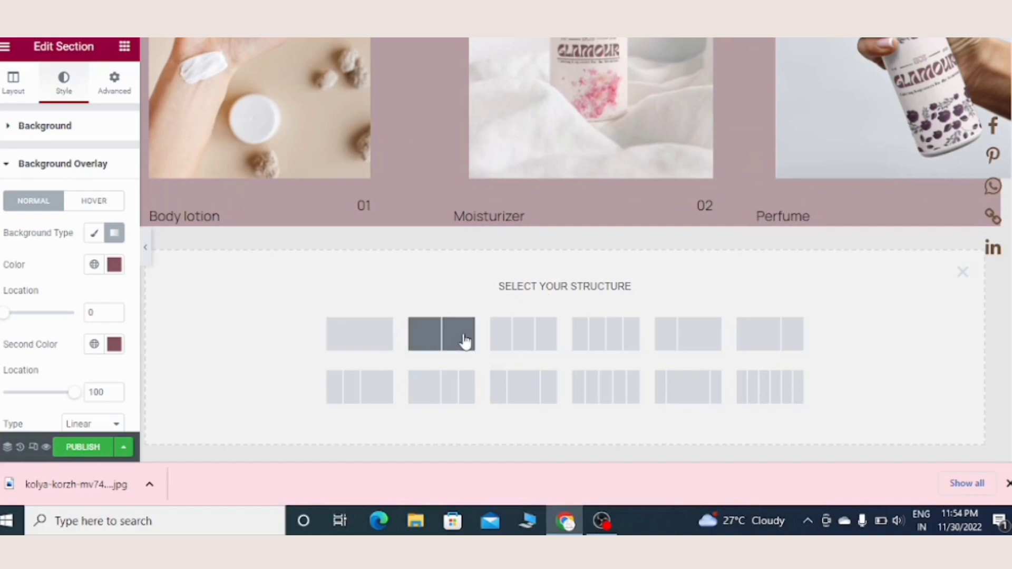
{"action": "left_click", "coordinate": [370, 330]}
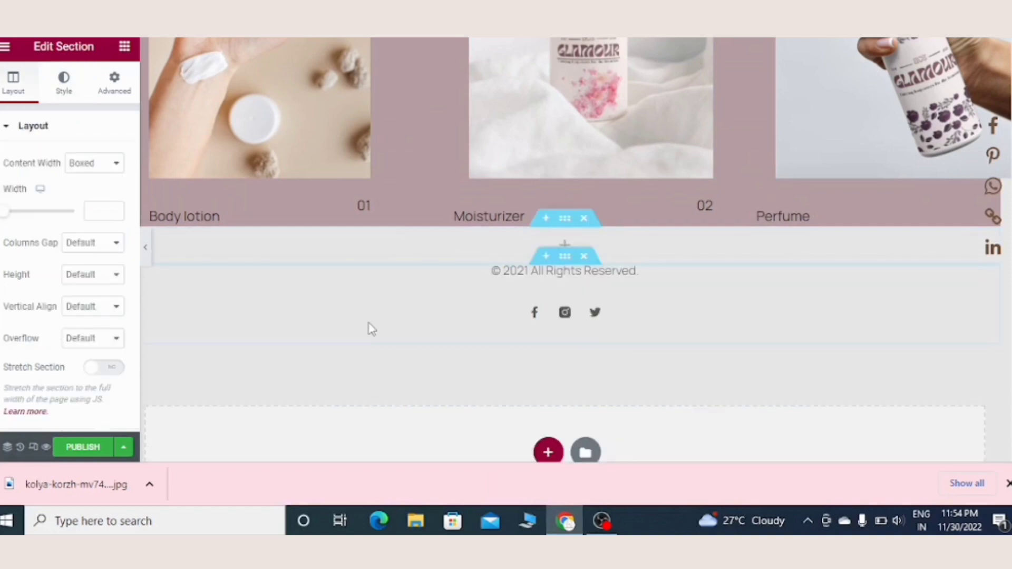
Step: Add a heading reading "Customer review" to the empty single-column section
{"action": "left_click", "coordinate": [456, 243]}
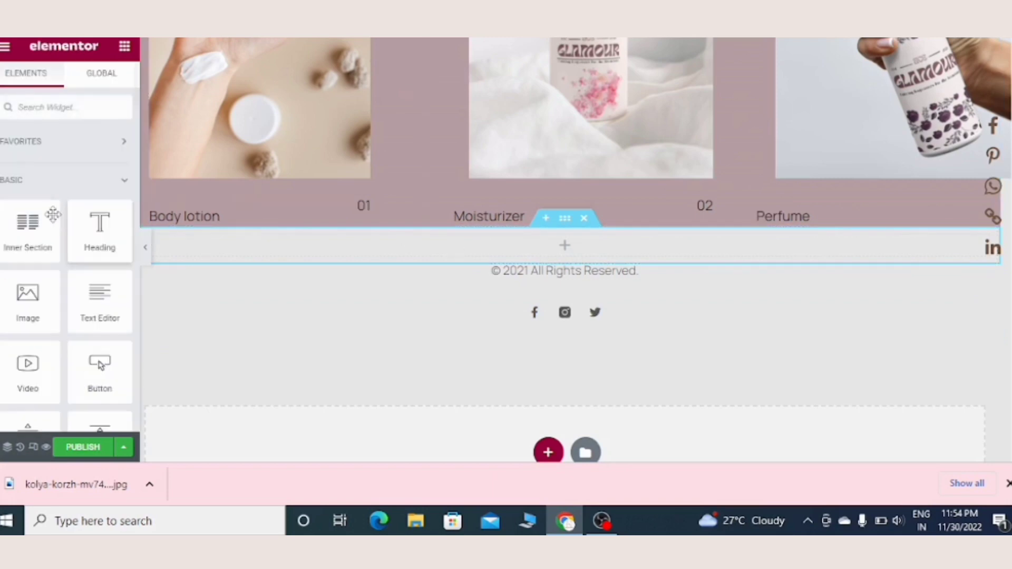
{"action": "left_click_drag", "start_coordinate": [90, 234], "coordinate": [225, 262]}
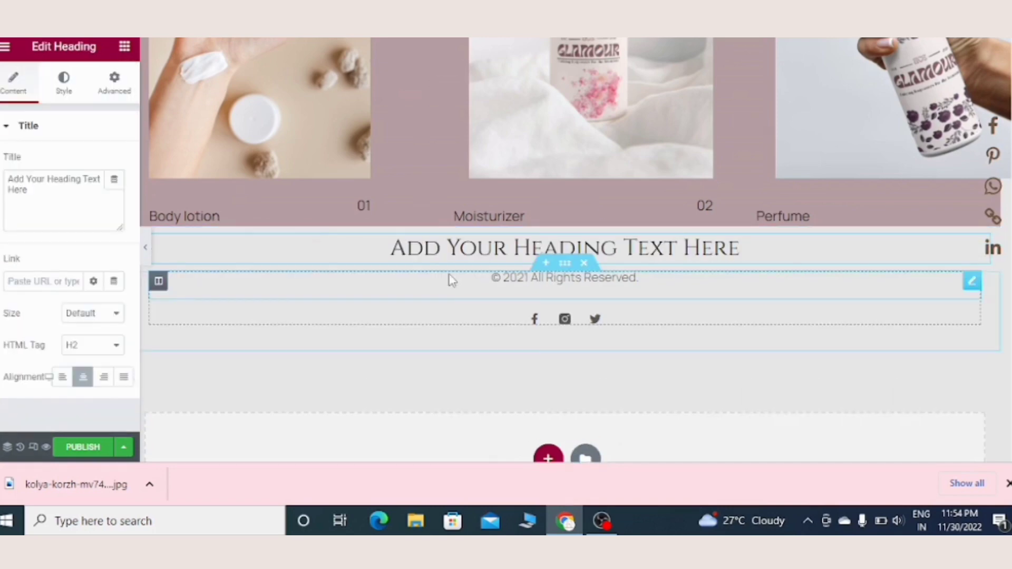
{"action": "key", "text": "BackSpace"}
{"action": "key", "text": "BackSpace"}
{"action": "key", "text": "BackSpace"}
{"action": "key", "text": "BackSpace"}
{"action": "key", "text": "BackSpace"}
{"action": "key", "text": "BackSpace"}
{"action": "key", "text": "BackSpace"}
{"action": "key", "text": "BackSpace"}
{"action": "key", "text": "BackSpace"}
{"action": "key", "text": "BackSpace"}
{"action": "key", "text": "BackSpace"}
{"action": "key", "text": "BackSpace"}
{"action": "key", "text": "BackSpace"}
{"action": "key", "text": "BackSpace"}
{"action": "key", "text": "BackSpace"}
{"action": "key", "text": "BackSpace"}
{"action": "key", "text": "BackSpace"}
{"action": "key", "text": "BackSpace"}
{"action": "key", "text": "BackSpace"}
{"action": "key", "text": "BackSpace"}
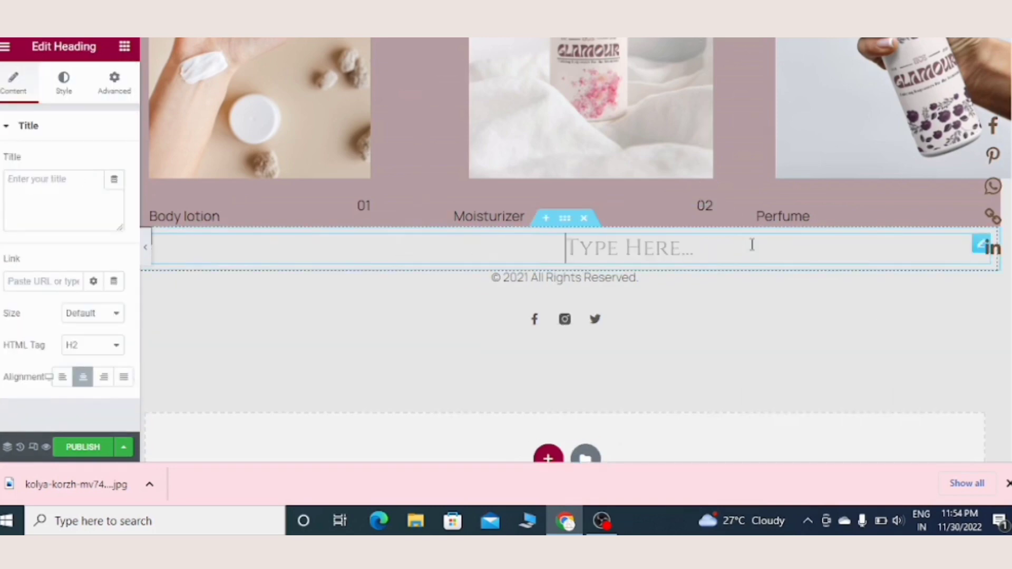
{"action": "type", "text": "C"}
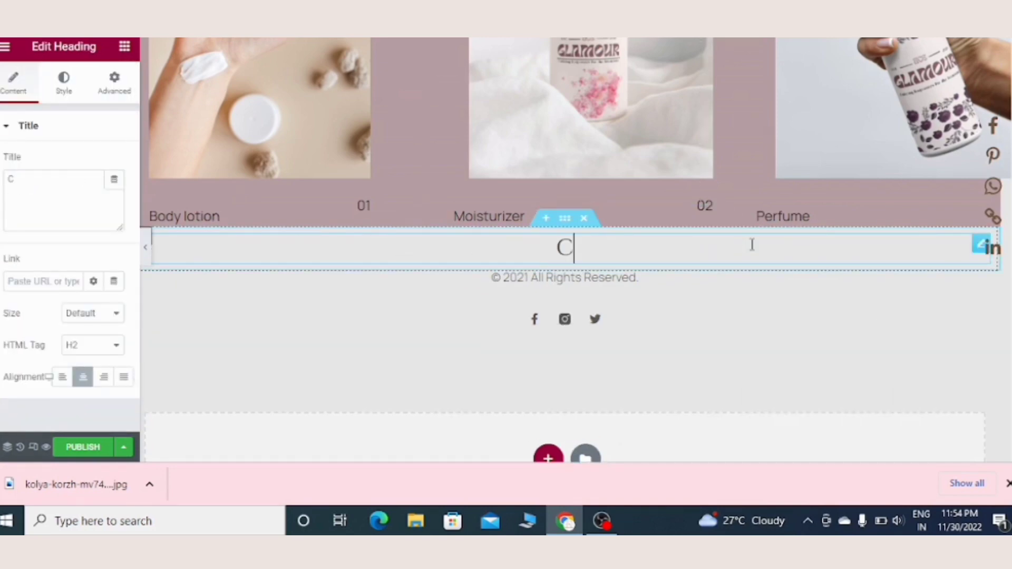
{"action": "type", "text": "ustomer review"}
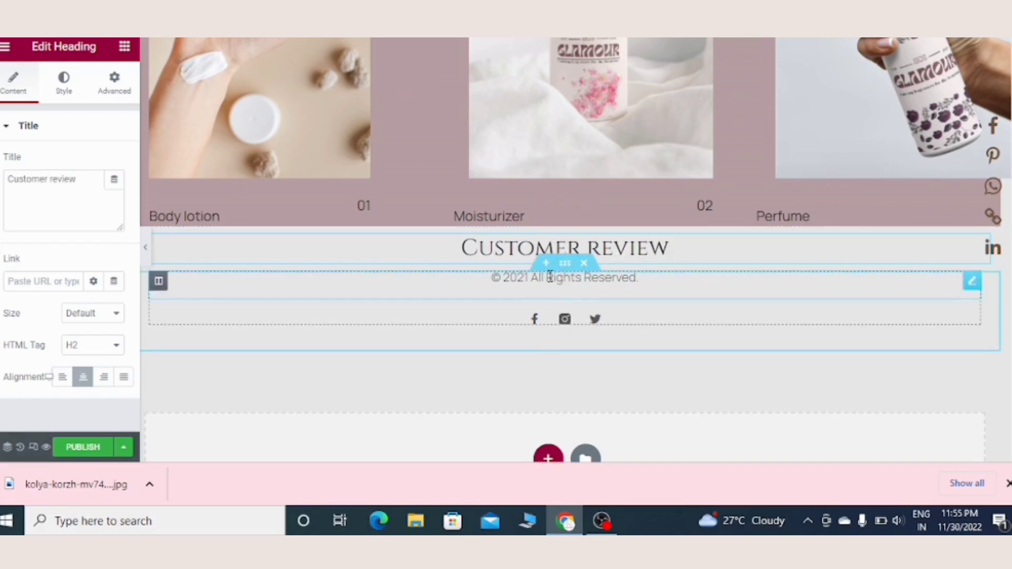
Step: Insert a two-column section below the "Customer review" heading and place a text editor in each column
{"action": "left_click", "coordinate": [547, 263]}
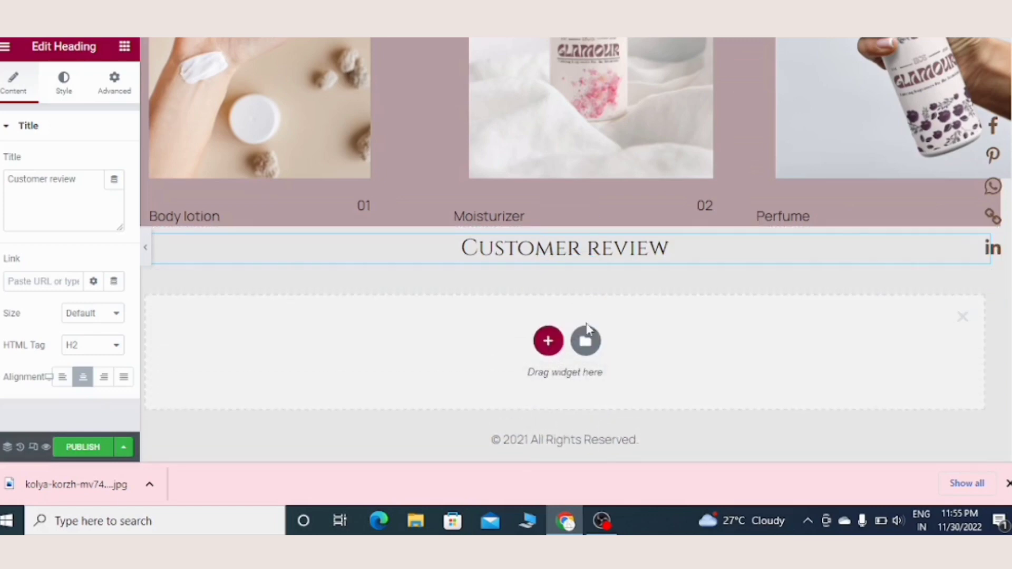
{"action": "left_click", "coordinate": [546, 343]}
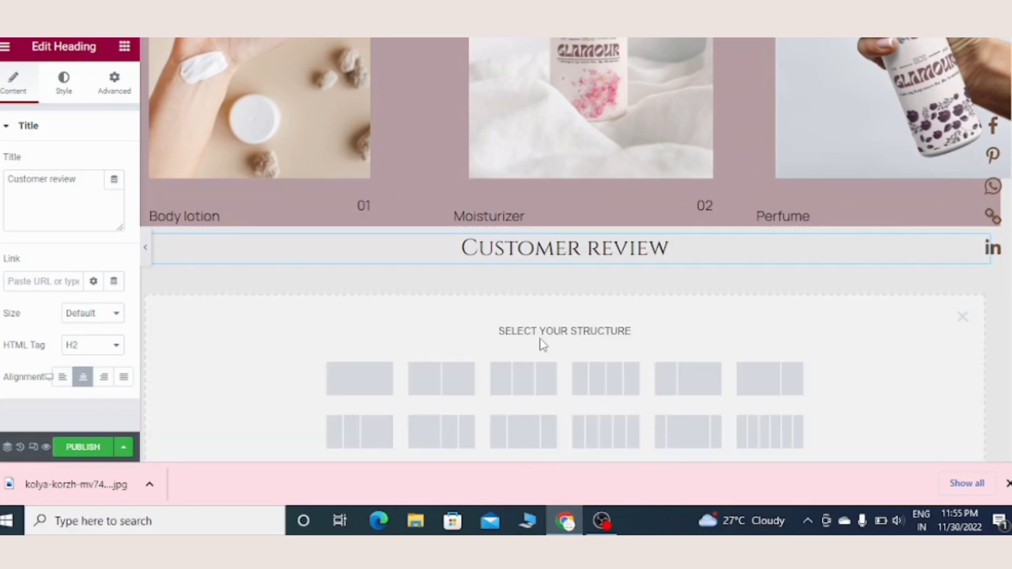
{"action": "left_click", "coordinate": [440, 384]}
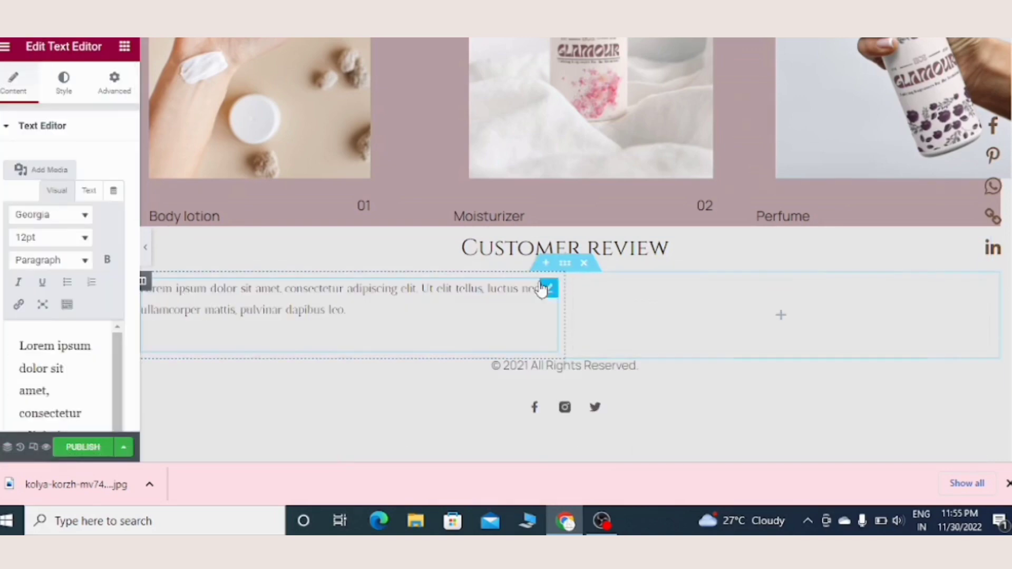
{"action": "left_click", "coordinate": [613, 289]}
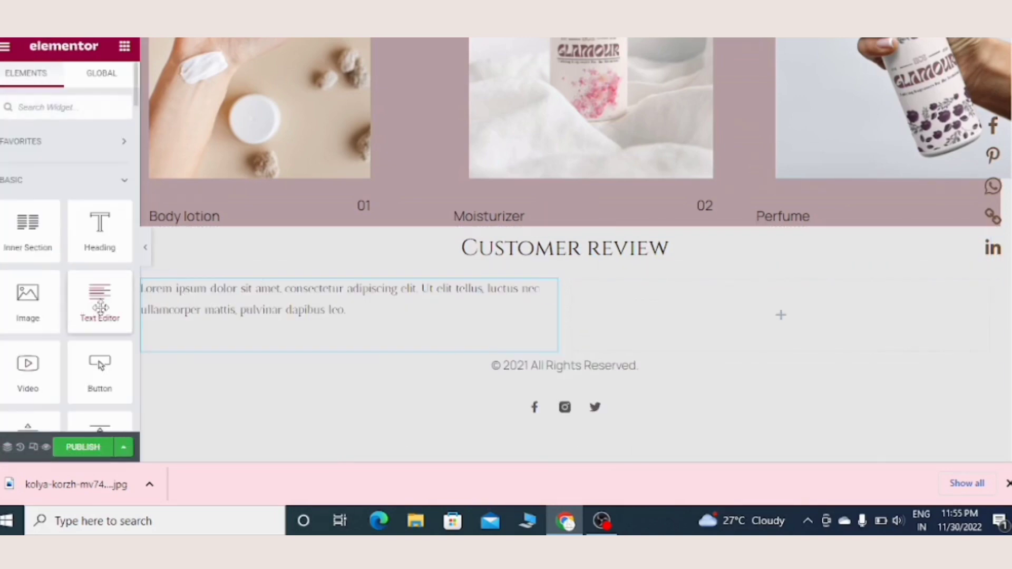
{"action": "left_click_drag", "start_coordinate": [100, 307], "coordinate": [607, 302]}
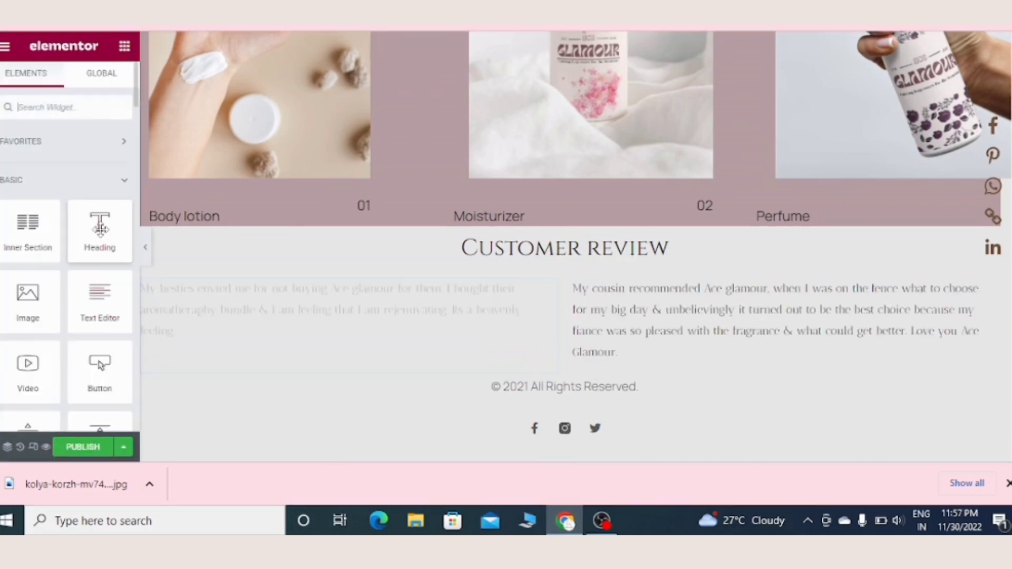
Step: Add a heading under the first review with the reviewer's name and a second line "Founder of luxz society"
{"action": "left_click_drag", "start_coordinate": [95, 244], "coordinate": [492, 377]}
{"action": "type", "text": "Anita"}
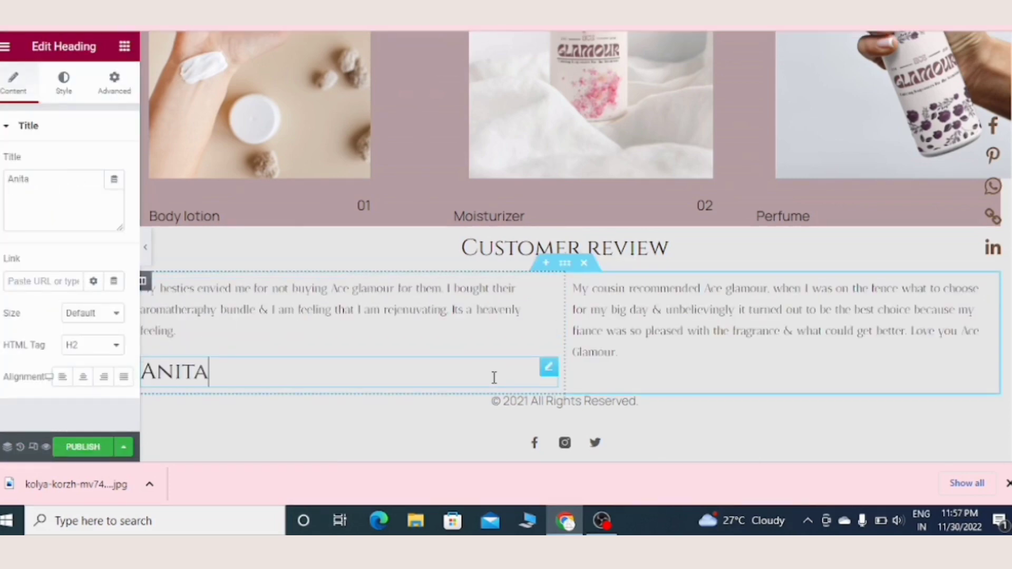
{"action": "key", "text": "Return"}
{"action": "type", "text": "Founder of luxz society"}
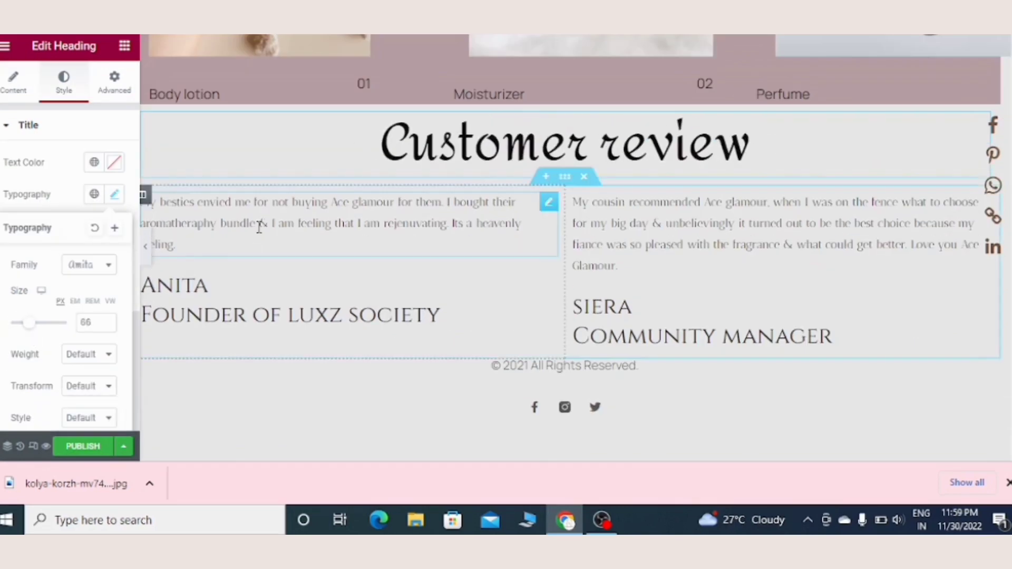
Step: Set the first review paragraph's font family to Amita and open the style settings of the second review paragraph
{"action": "left_click", "coordinate": [114, 227]}
{"action": "left_click", "coordinate": [114, 227]}
{"action": "left_click", "coordinate": [106, 298]}
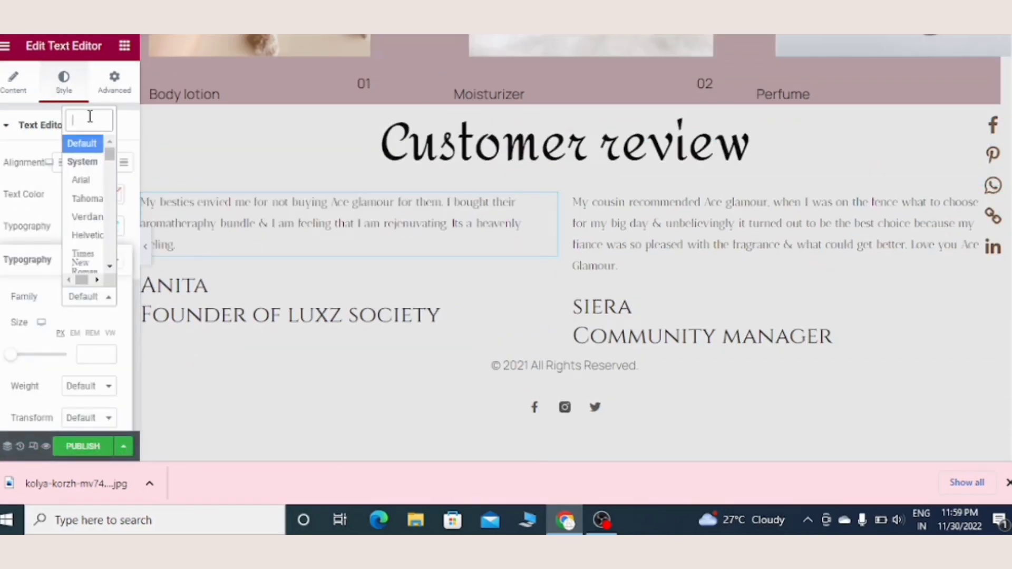
{"action": "type", "text": "Amit"}
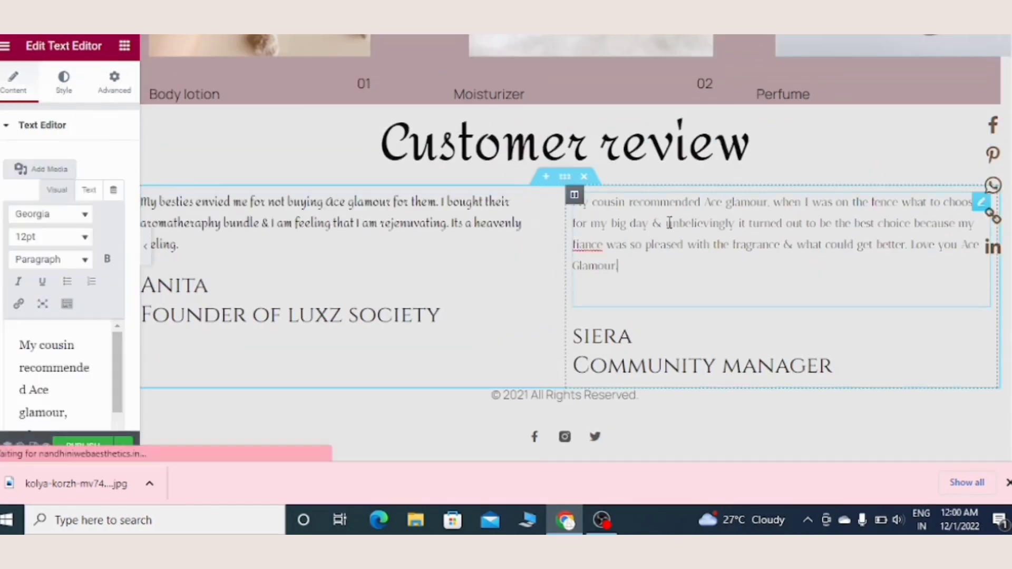
{"action": "left_click", "coordinate": [64, 82]}
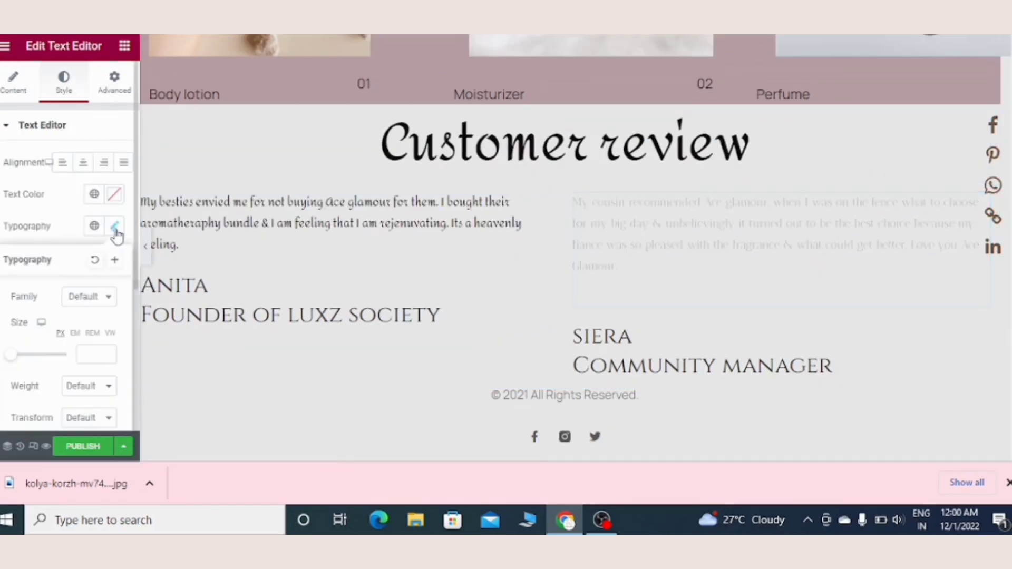
Step: Set the second review paragraph's font family to Amita
{"action": "left_click", "coordinate": [115, 226]}
{"action": "left_click", "coordinate": [106, 299]}
{"action": "type", "text": "ami"}
{"action": "left_click", "coordinate": [84, 219]}
Step: Set the text size of both customer review paragraphs to 25 px
{"action": "left_click", "coordinate": [210, 237]}
{"action": "left_click", "coordinate": [114, 227]}
{"action": "left_click_drag", "start_coordinate": [12, 356], "coordinate": [21, 358]}
{"action": "left_click", "coordinate": [633, 237]}
{"action": "left_click", "coordinate": [114, 226]}
Step: Change the reviewer heading under the first review to a script font found with "dy" and adjust its size
{"action": "left_click", "coordinate": [237, 380]}
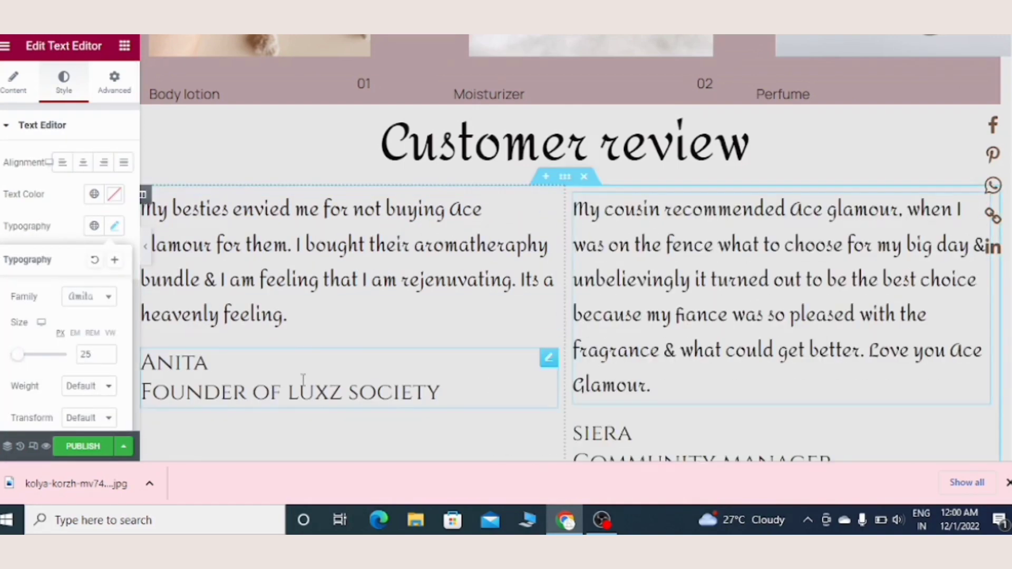
{"action": "left_click", "coordinate": [115, 194]}
{"action": "left_click", "coordinate": [89, 265]}
{"action": "type", "text": "dy"}
{"action": "left_click", "coordinate": [85, 331]}
{"action": "left_click_drag", "start_coordinate": [14, 323], "coordinate": [18, 323]}
Step: Apply the same "dy" script font to the second reviewer's heading and check the typography of both reviewer headings
{"action": "left_click", "coordinate": [769, 459]}
{"action": "left_click", "coordinate": [114, 194]}
{"action": "left_click", "coordinate": [88, 265]}
{"action": "type", "text": "dy"}
{"action": "left_click", "coordinate": [85, 331]}
{"action": "left_click", "coordinate": [180, 380]}
{"action": "left_click", "coordinate": [115, 194]}
{"action": "left_click", "coordinate": [642, 444]}
{"action": "left_click", "coordinate": [115, 194]}
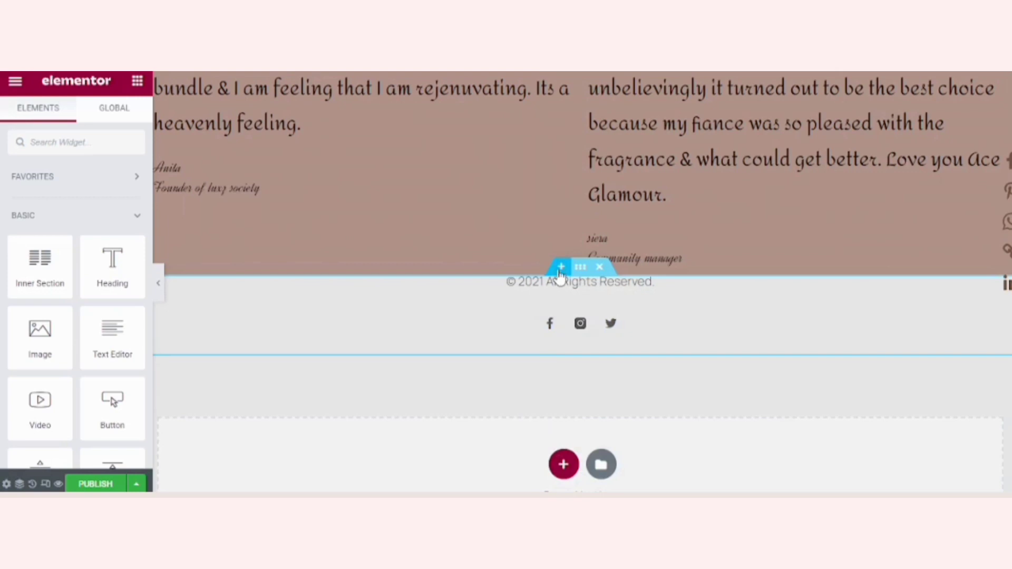
Step: Insert an empty single-column section between the customer reviews and the copyright footer
{"action": "left_click", "coordinate": [560, 268]}
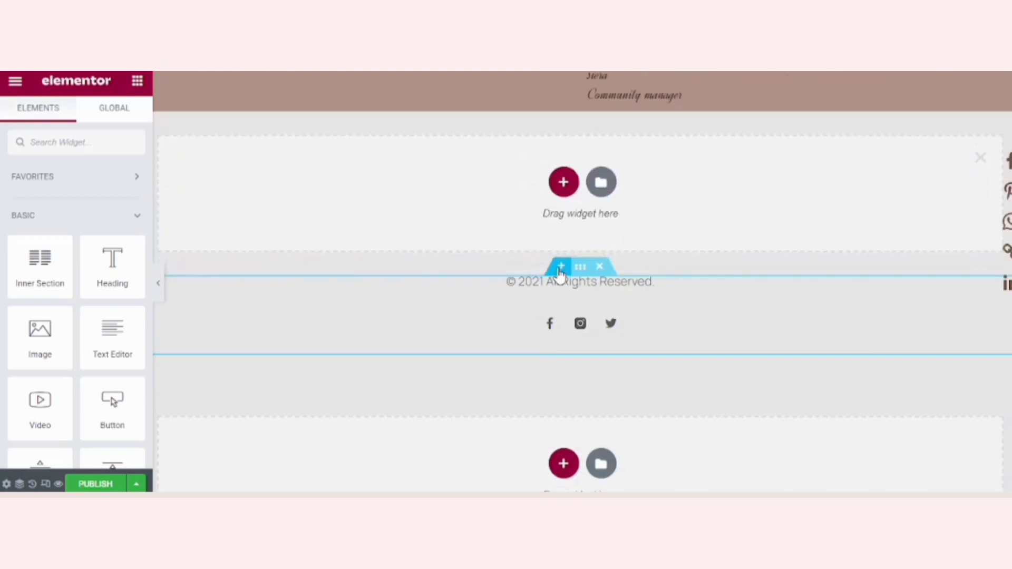
{"action": "left_click", "coordinate": [567, 187]}
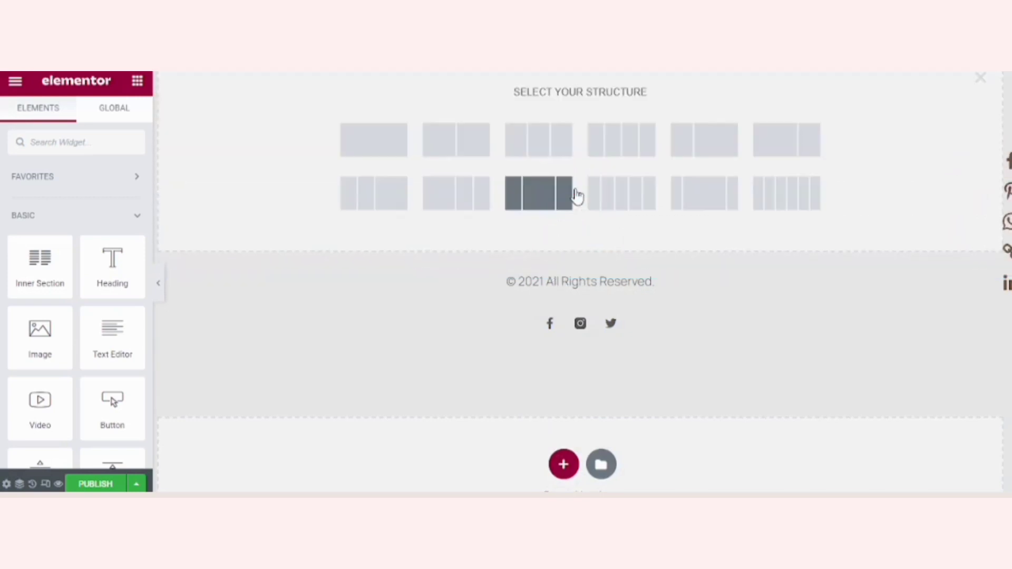
{"action": "left_click", "coordinate": [368, 137]}
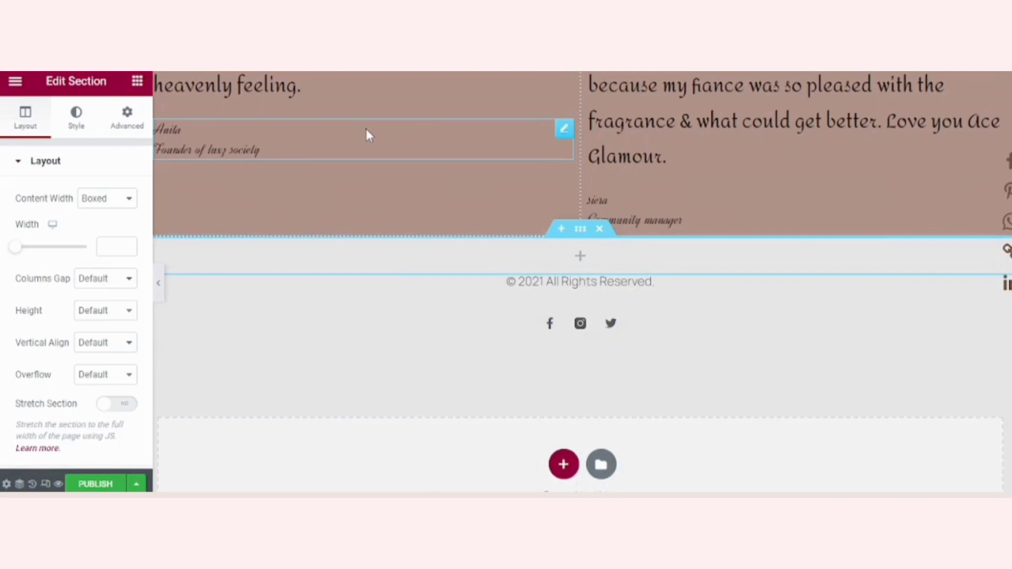
Step: Find the WPForms widget with the search term "f" and place it in the new section
{"action": "left_click", "coordinate": [245, 256]}
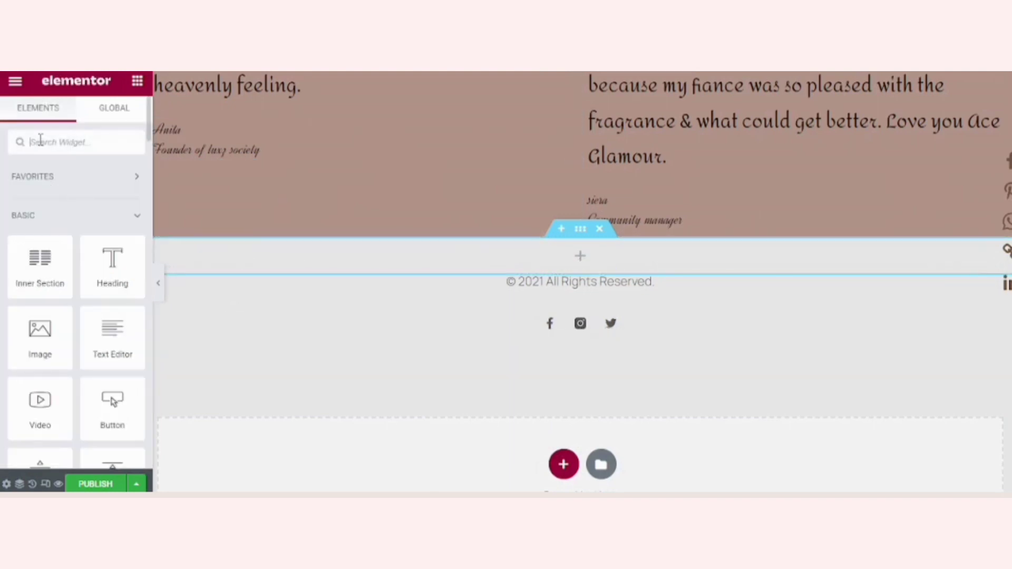
{"action": "type", "text": "f"}
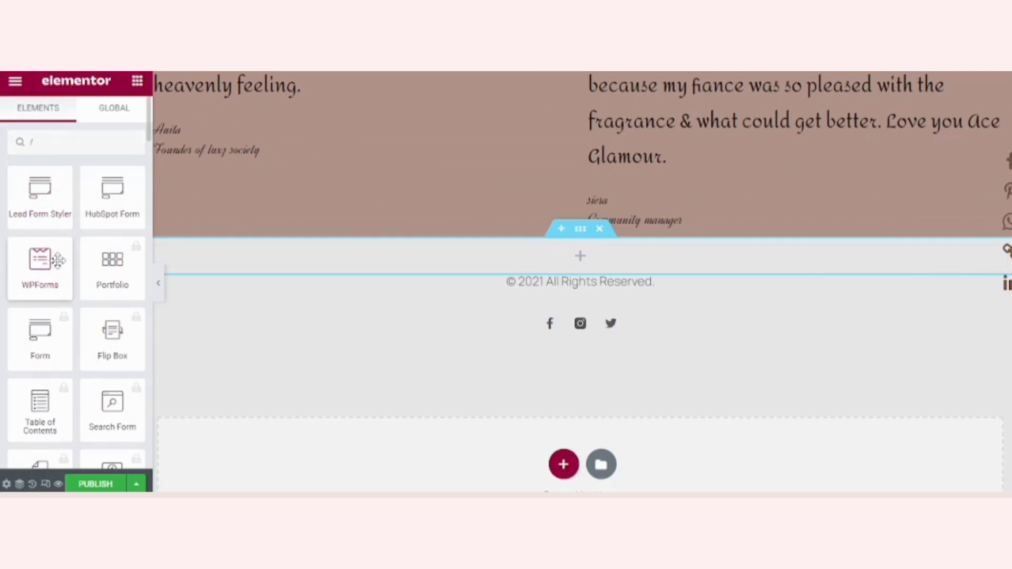
{"action": "left_click_drag", "start_coordinate": [58, 261], "coordinate": [209, 244]}
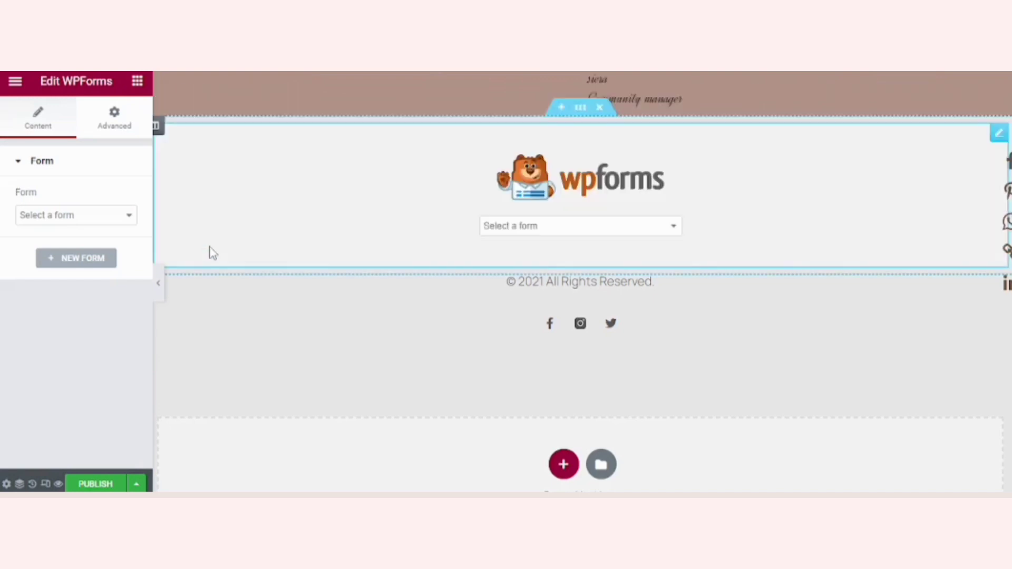
Step: Create a new form for the WPForms widget from the Simple Contact Form template
{"action": "left_click", "coordinate": [69, 221]}
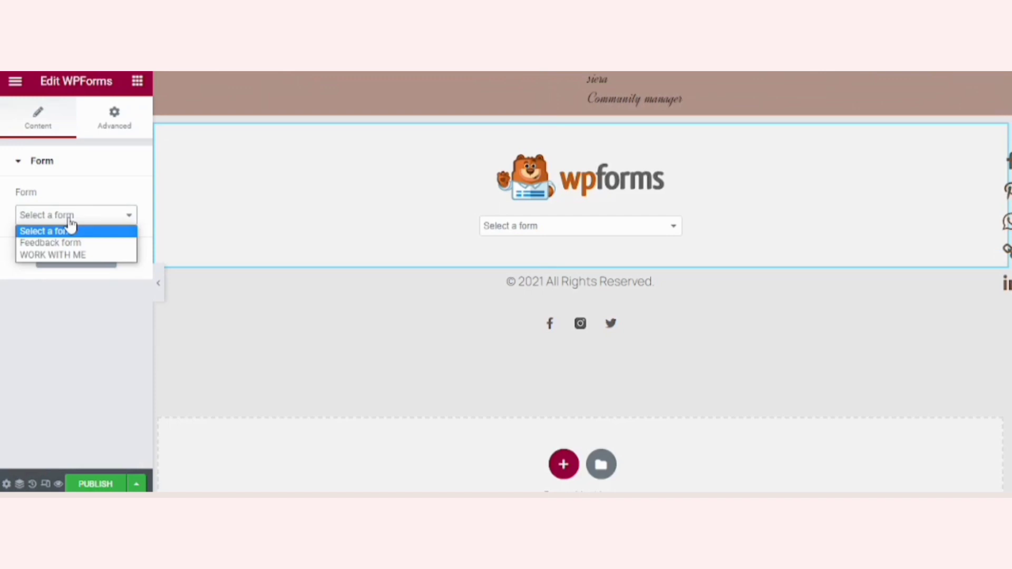
{"action": "left_click", "coordinate": [69, 220]}
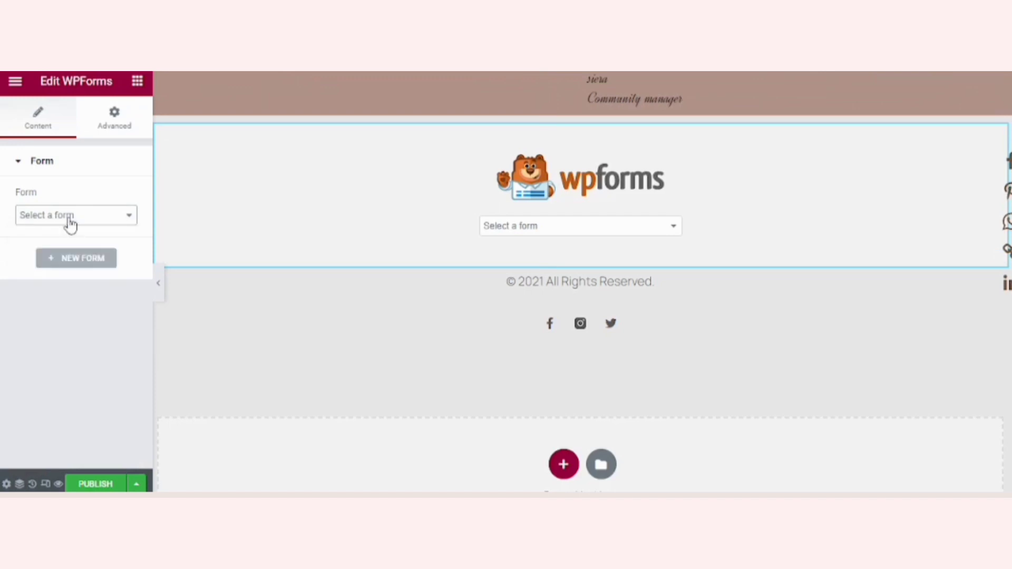
{"action": "left_click", "coordinate": [85, 266]}
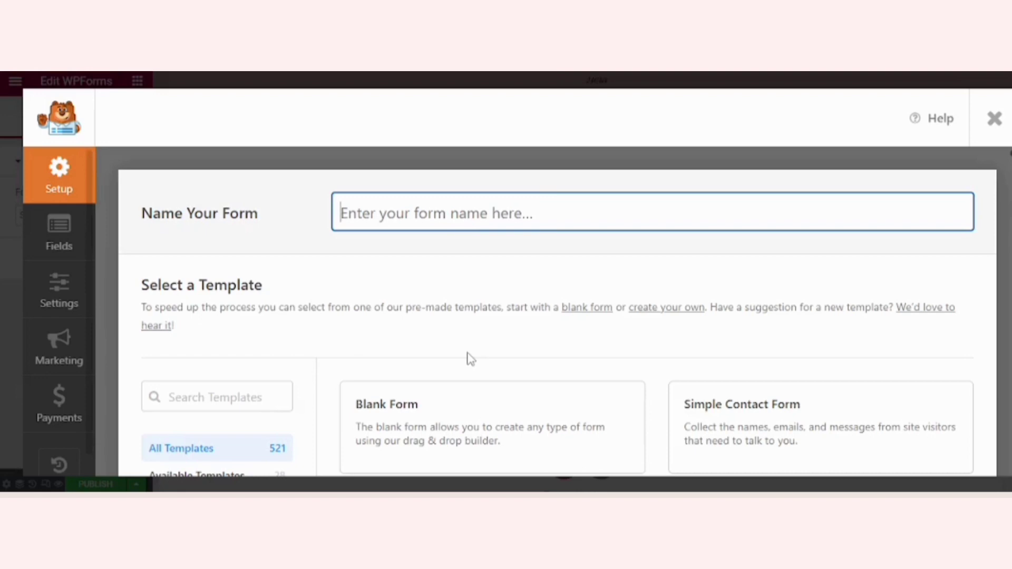
{"action": "mouse_move", "coordinate": [396, 445]}
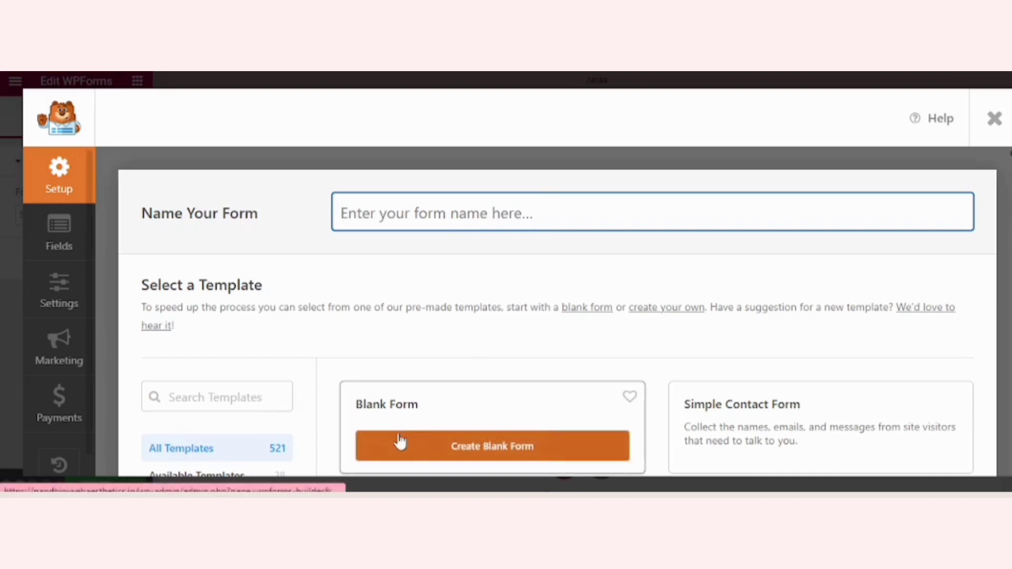
{"action": "mouse_move", "coordinate": [752, 413]}
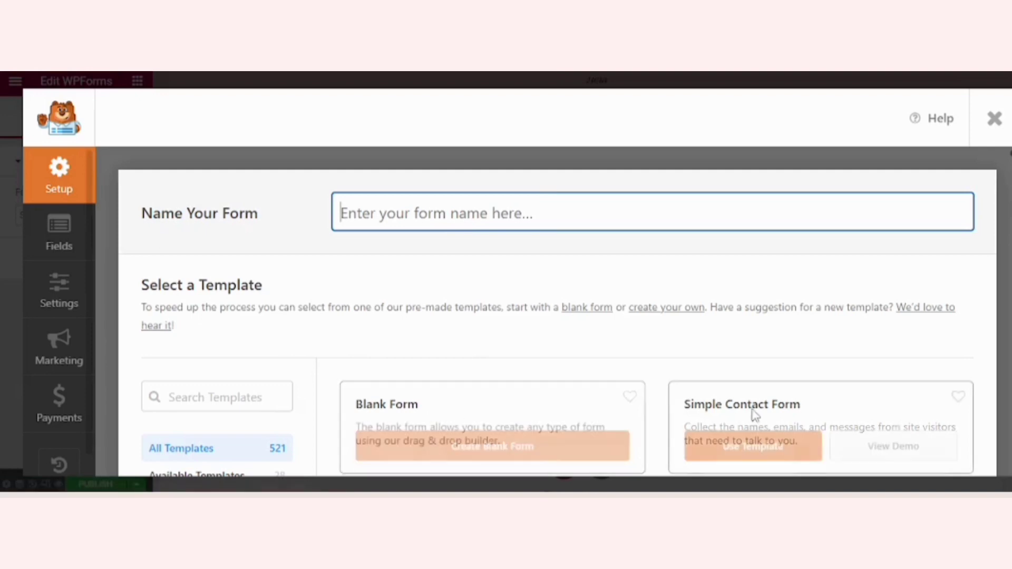
{"action": "left_click", "coordinate": [751, 447]}
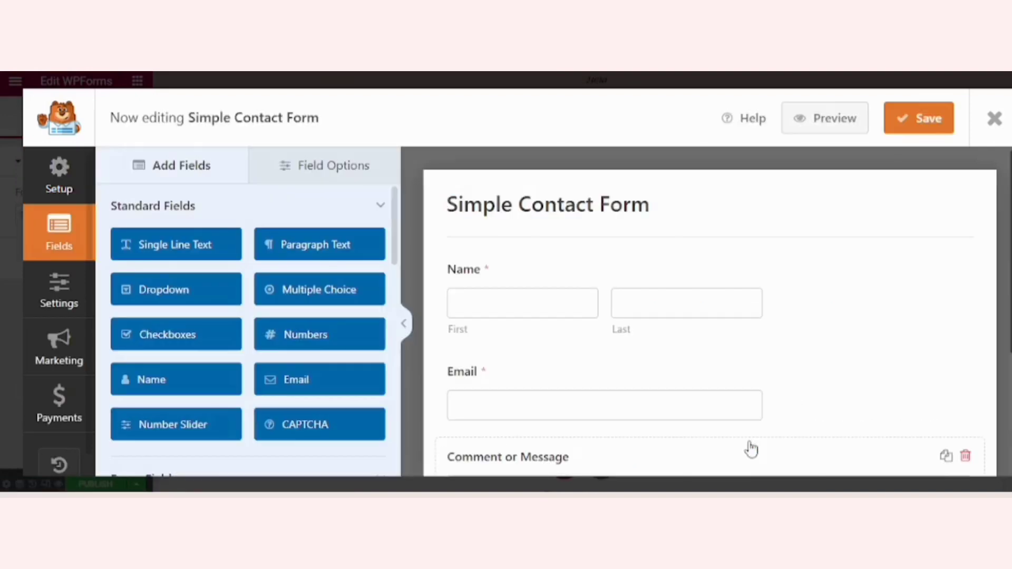
Step: Review the fields of the Simple Contact Form and save the form
{"action": "scroll", "coordinate": [710, 311], "scroll_direction": "down", "scroll_amount": 3}
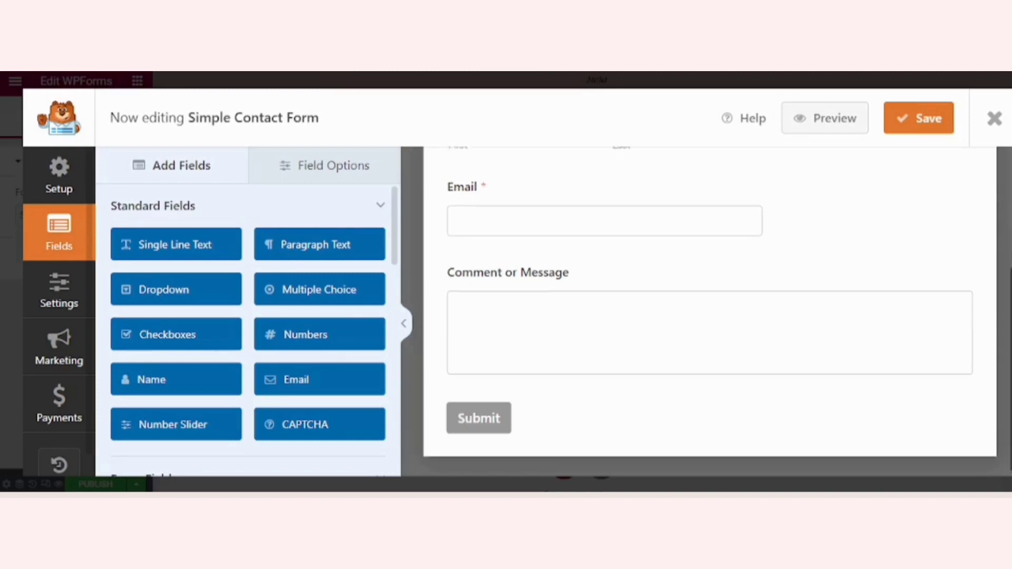
{"action": "scroll", "coordinate": [709, 311], "scroll_direction": "up", "scroll_amount": 3}
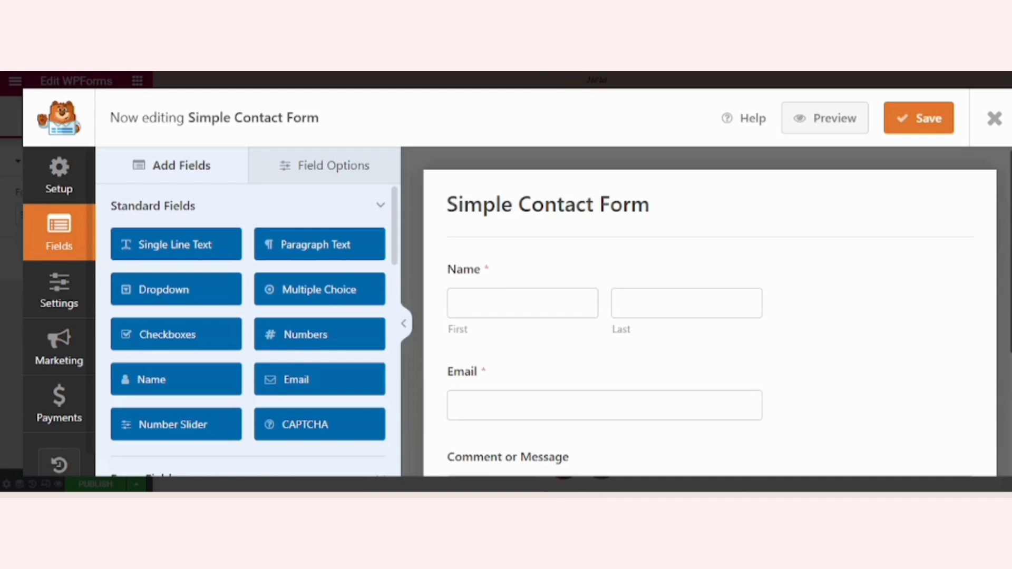
{"action": "left_click", "coordinate": [919, 119]}
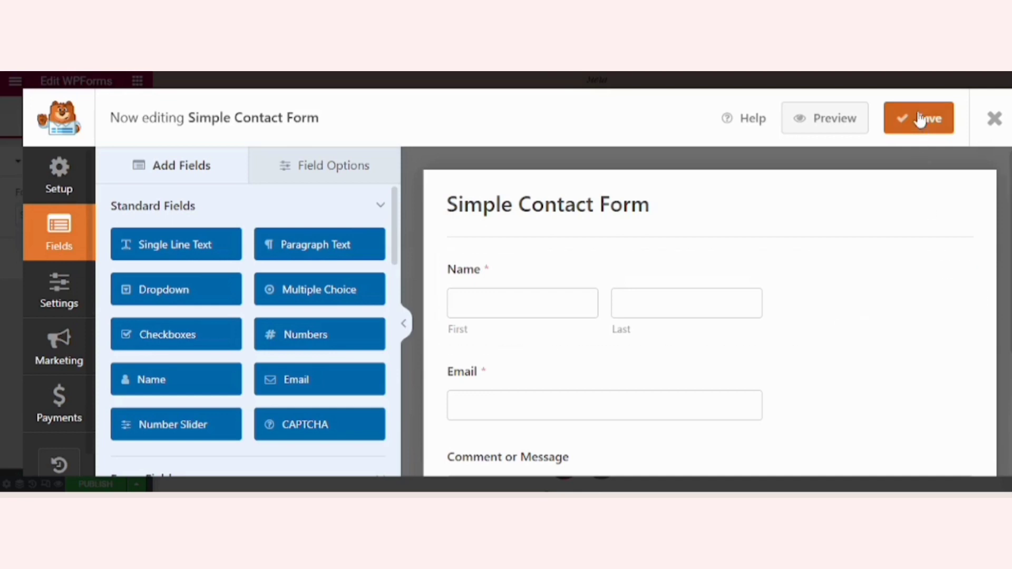
Step: Rename the form as "Contact us" in its setup
{"action": "left_click", "coordinate": [44, 177]}
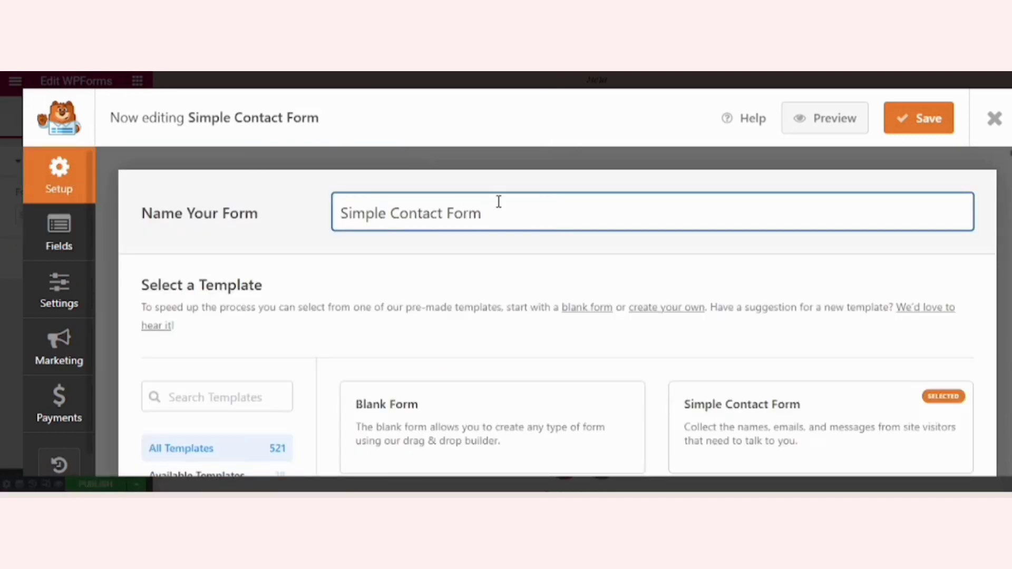
{"action": "key", "text": "BackSpace"}
{"action": "key", "text": "BackSpace"}
{"action": "key", "text": "BackSpace"}
{"action": "key", "text": "BackSpace"}
{"action": "key", "text": "BackSpace"}
{"action": "key", "text": "BackSpace"}
{"action": "key", "text": "BackSpace"}
{"action": "key", "text": "BackSpace"}
{"action": "key", "text": "BackSpace"}
{"action": "key", "text": "BackSpace"}
{"action": "key", "text": "BackSpace"}
{"action": "key", "text": "BackSpace"}
{"action": "key", "text": "BackSpace"}
{"action": "key", "text": "BackSpace"}
{"action": "key", "text": "BackSpace"}
{"action": "key", "text": "BackSpace"}
{"action": "key", "text": "BackSpace"}
{"action": "key", "text": "BackSpace"}
{"action": "key", "text": "BackSpace"}
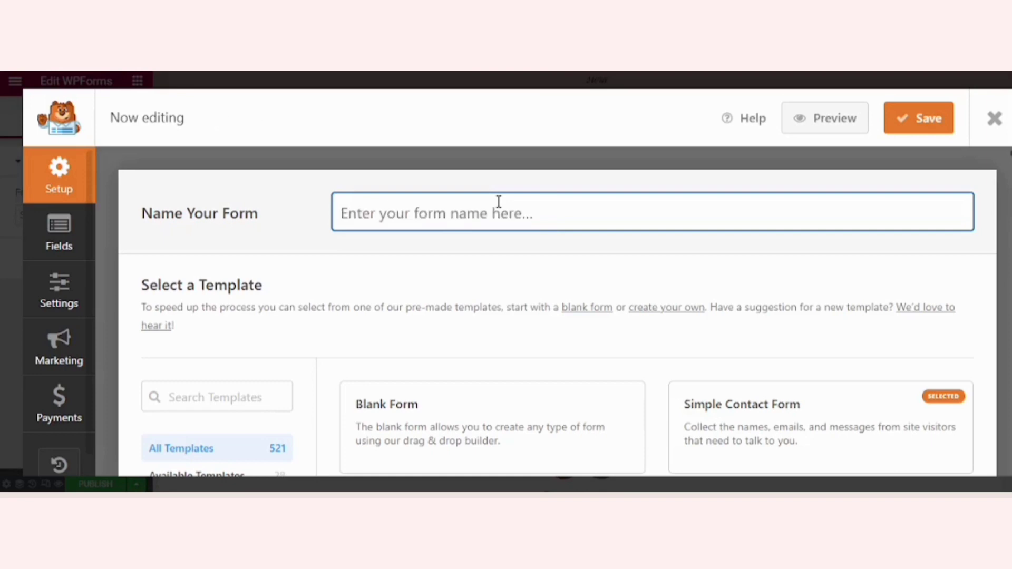
{"action": "type", "text": "C"}
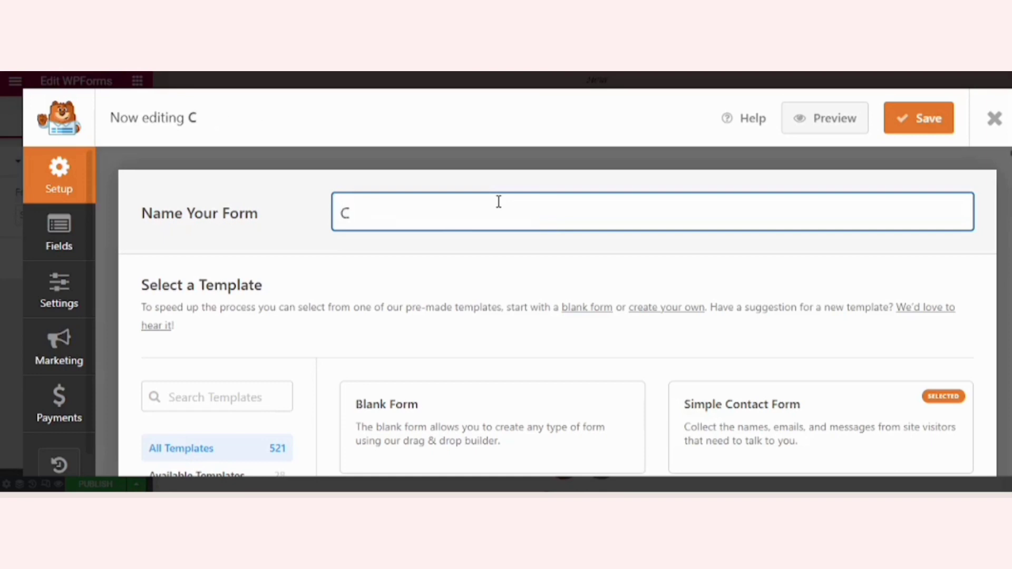
{"action": "type", "text": "ontact"}
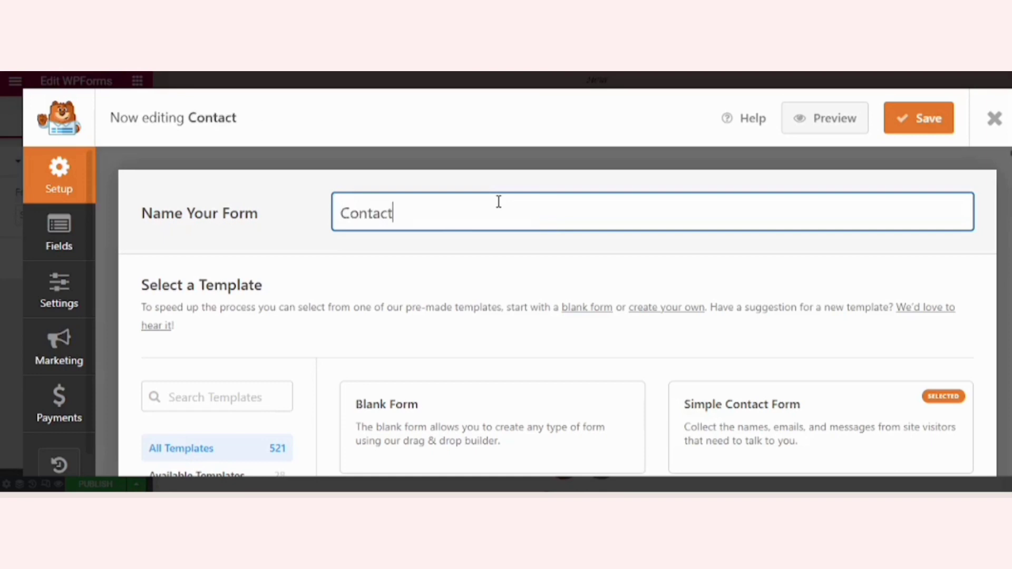
{"action": "type", "text": " us"}
Step: Review the form's general settings and save the form
{"action": "left_click", "coordinate": [59, 304]}
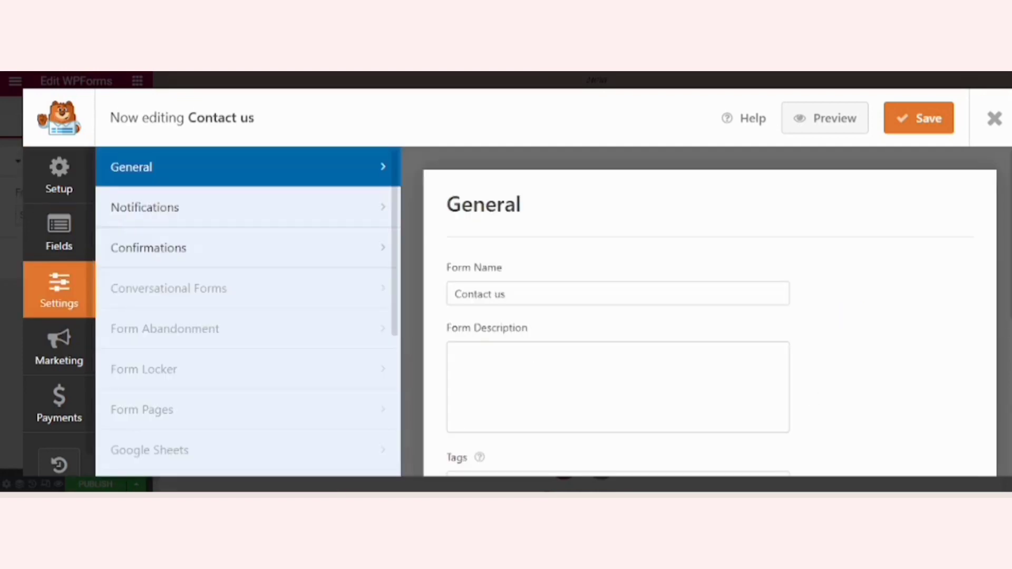
{"action": "scroll", "coordinate": [710, 311], "scroll_direction": "down", "scroll_amount": 5}
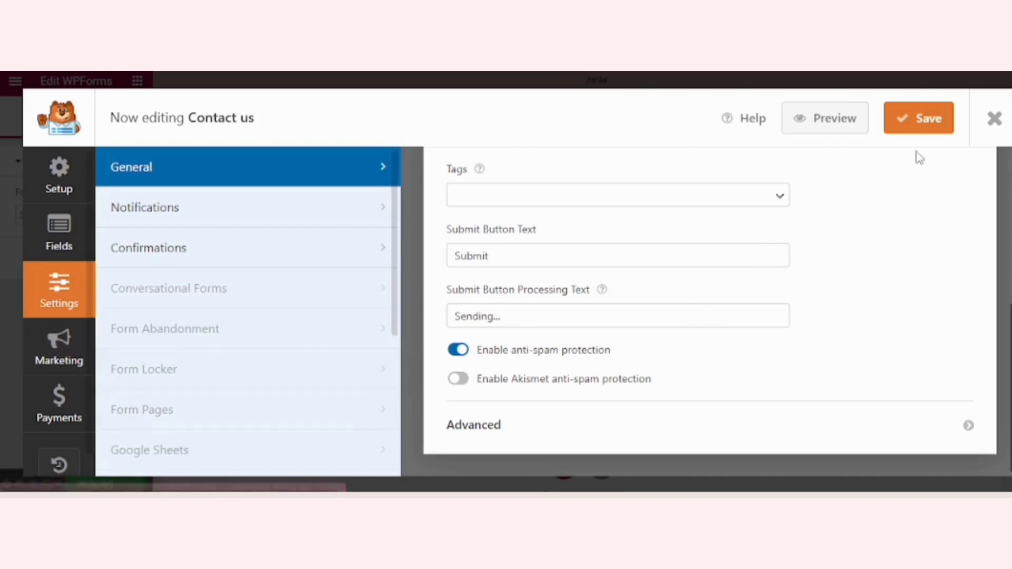
{"action": "left_click", "coordinate": [922, 122]}
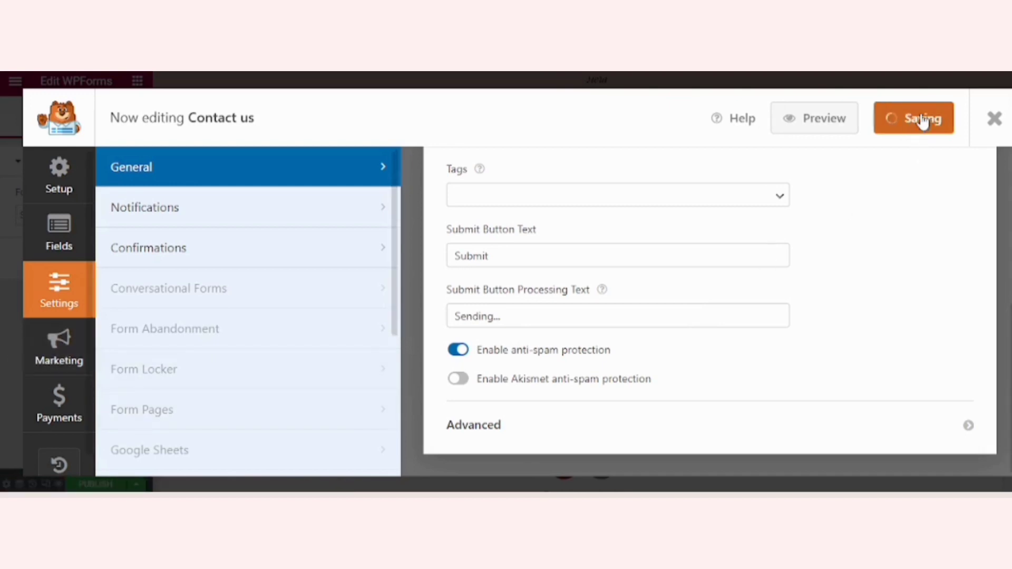
Step: Check the form's notification and confirmation settings, save the form and close the form builder
{"action": "left_click", "coordinate": [258, 205]}
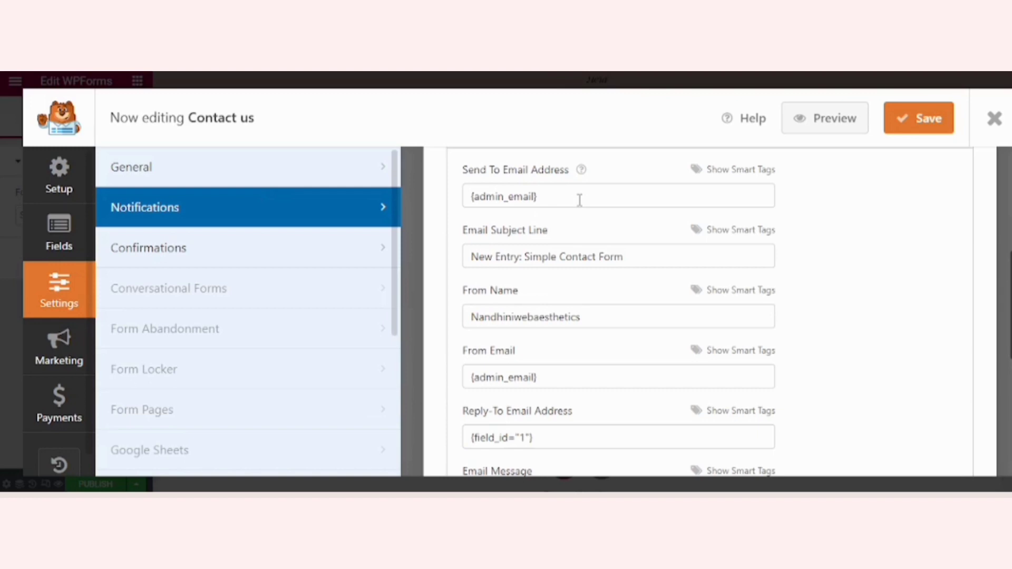
{"action": "left_click", "coordinate": [140, 249]}
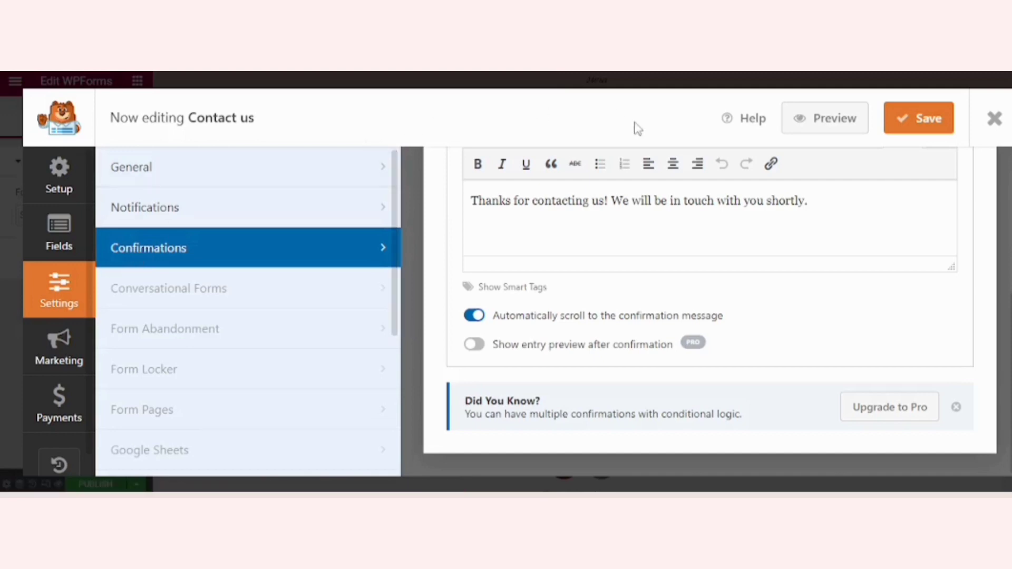
{"action": "left_click", "coordinate": [917, 122]}
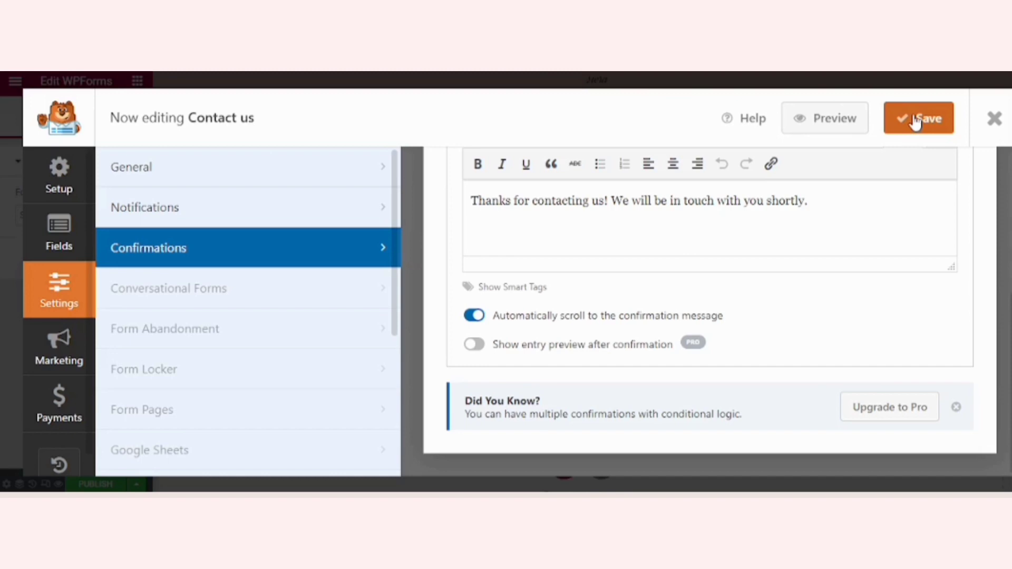
{"action": "left_click", "coordinate": [995, 120]}
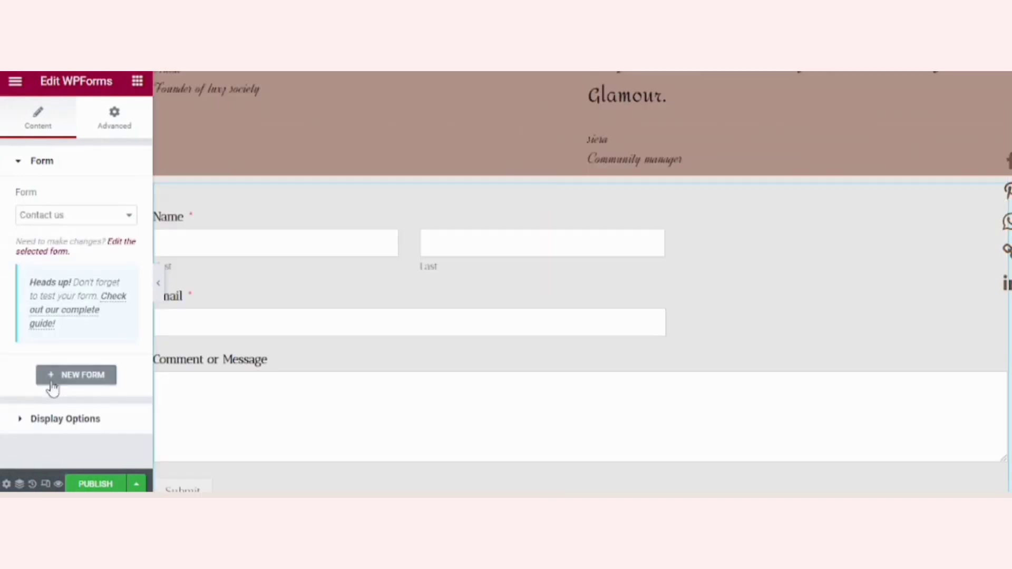
Step: Show the form name above the contact form and set its section's boxed content width to 500
{"action": "left_click", "coordinate": [75, 421]}
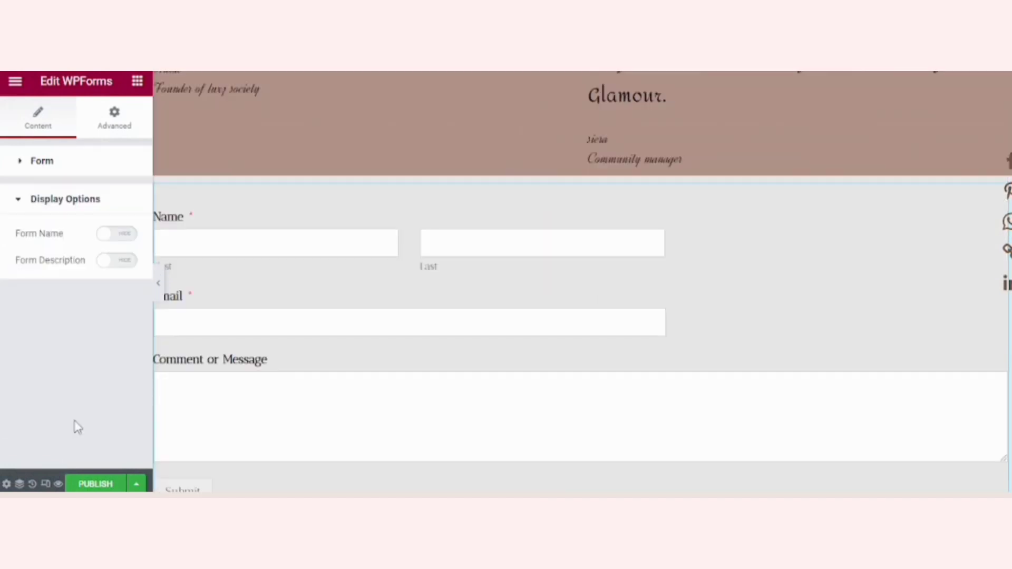
{"action": "left_click", "coordinate": [127, 235]}
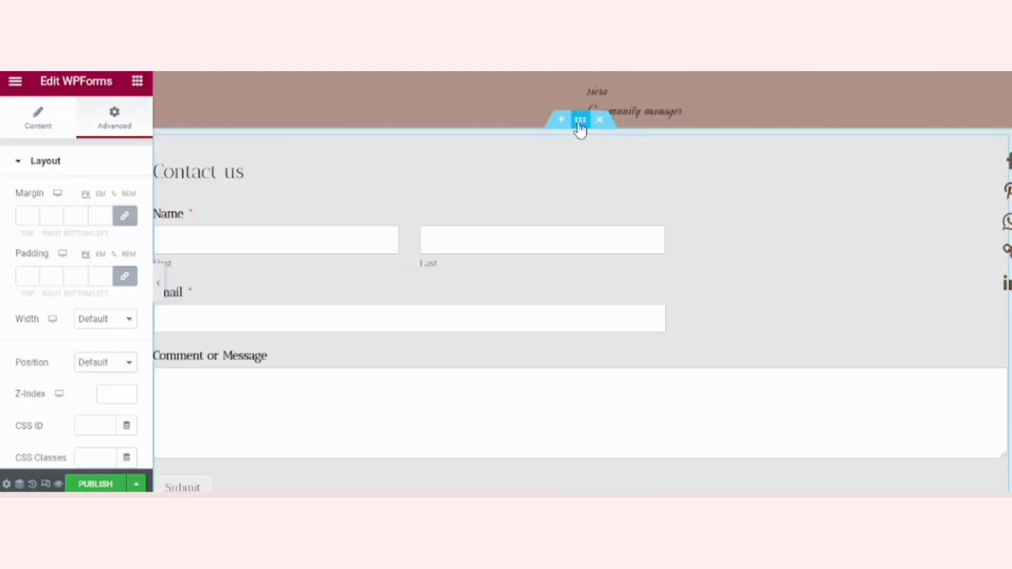
{"action": "right_click", "coordinate": [579, 128]}
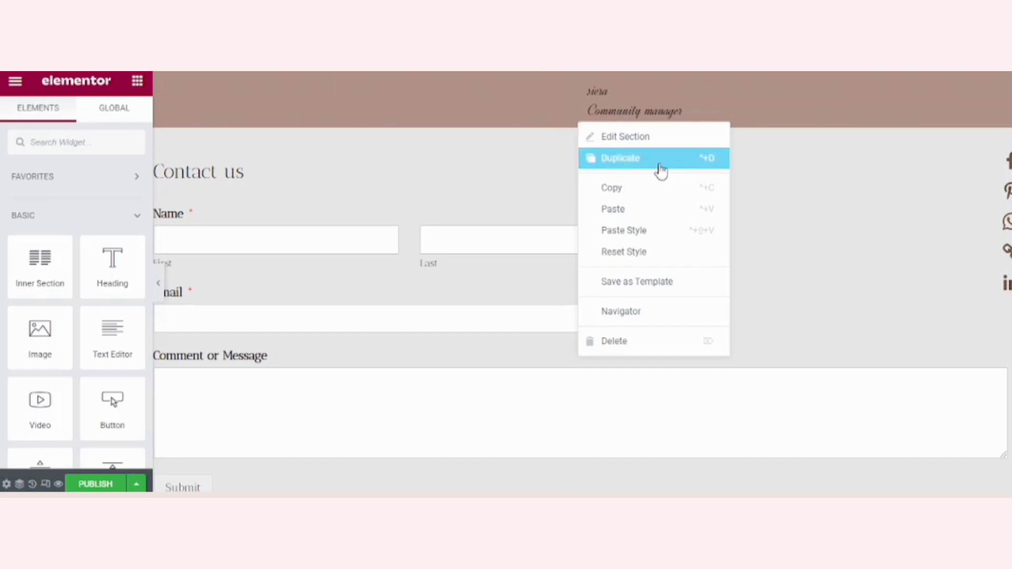
{"action": "left_click", "coordinate": [644, 138]}
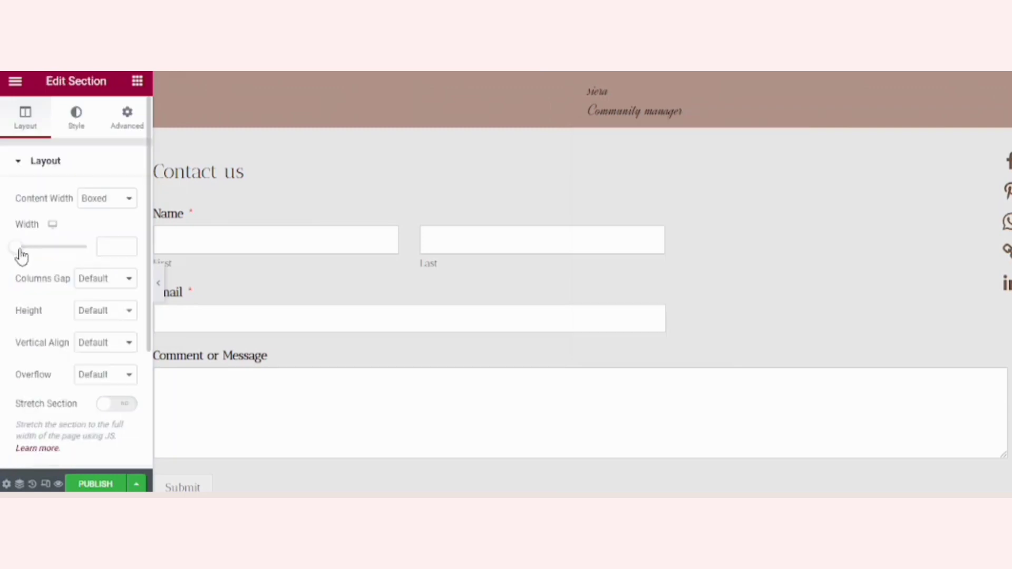
{"action": "left_click_drag", "start_coordinate": [19, 251], "coordinate": [2, 252]}
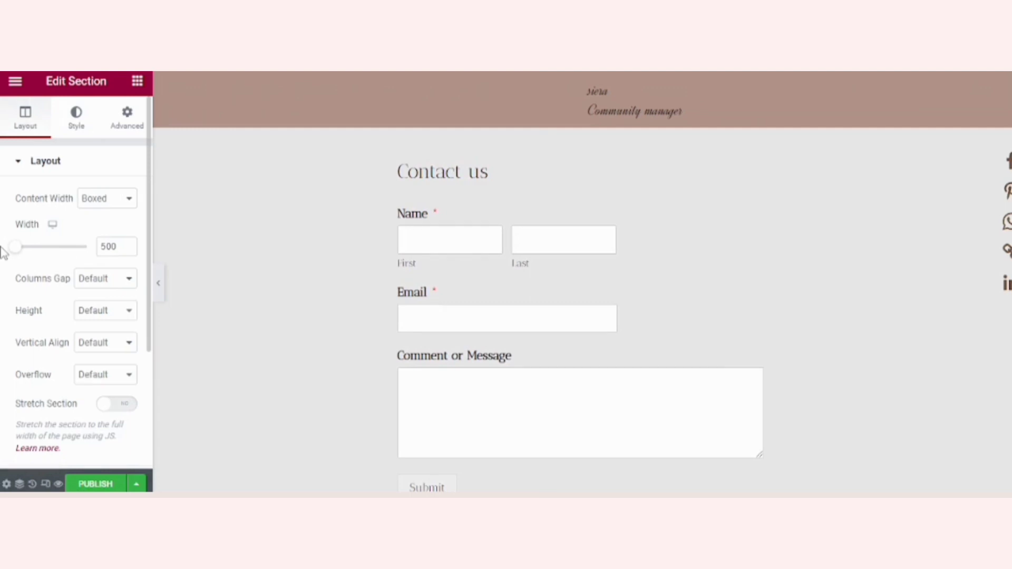
Step: Give the contact form section a gradient background overlay with both colours set to a dark mauve
{"action": "left_click", "coordinate": [91, 129]}
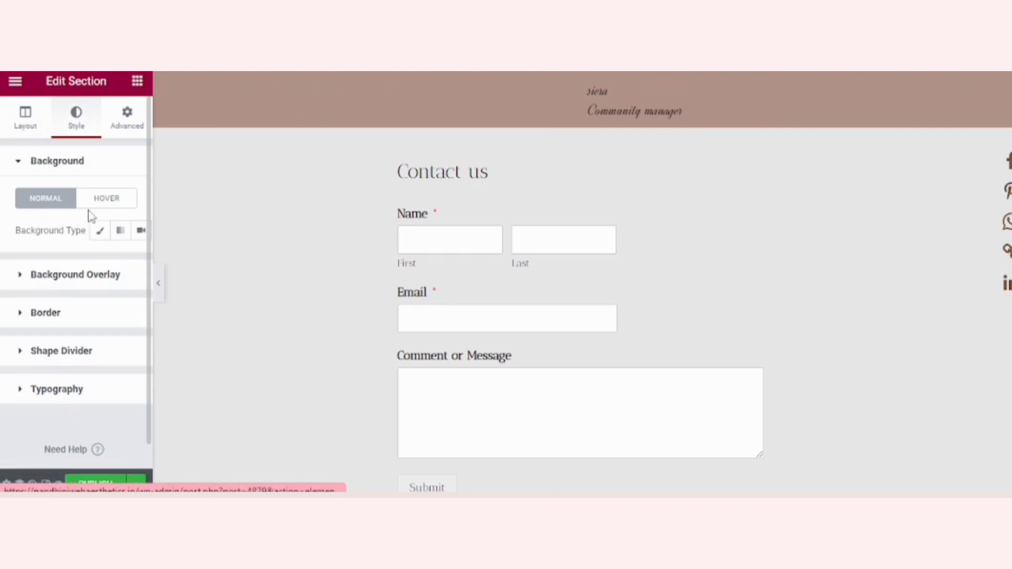
{"action": "left_click", "coordinate": [135, 279]}
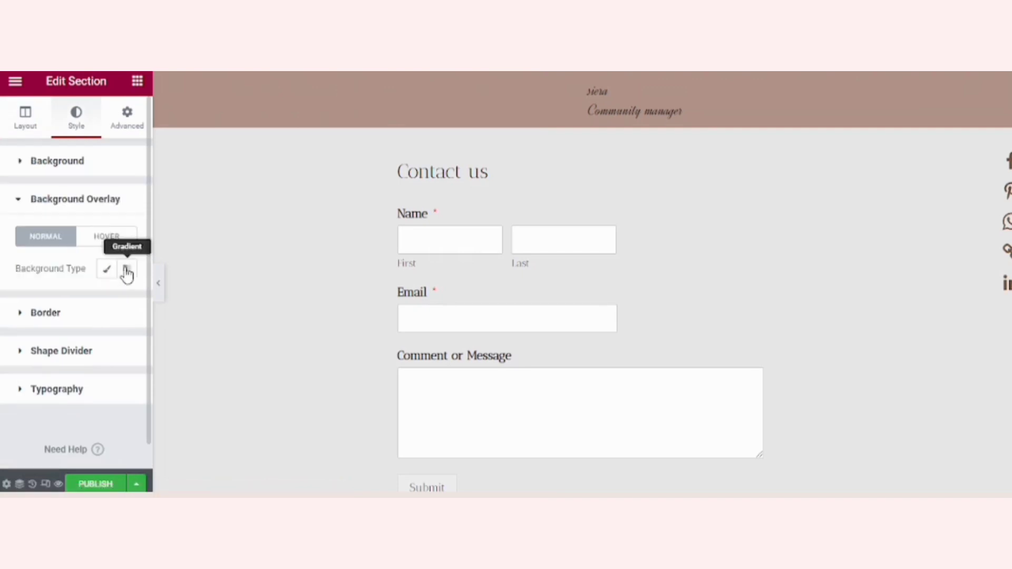
{"action": "left_click", "coordinate": [126, 271]}
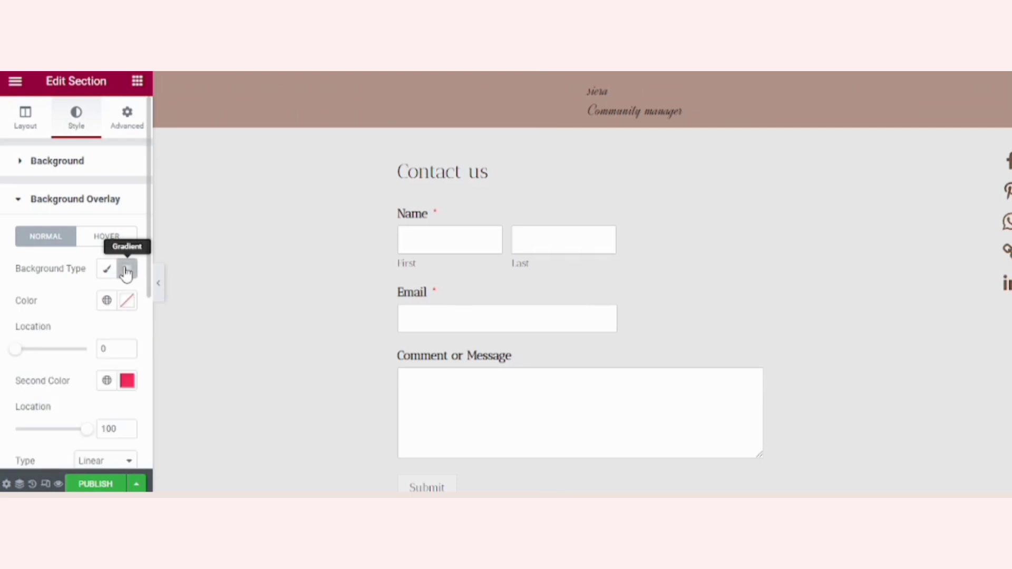
{"action": "left_click", "coordinate": [129, 304]}
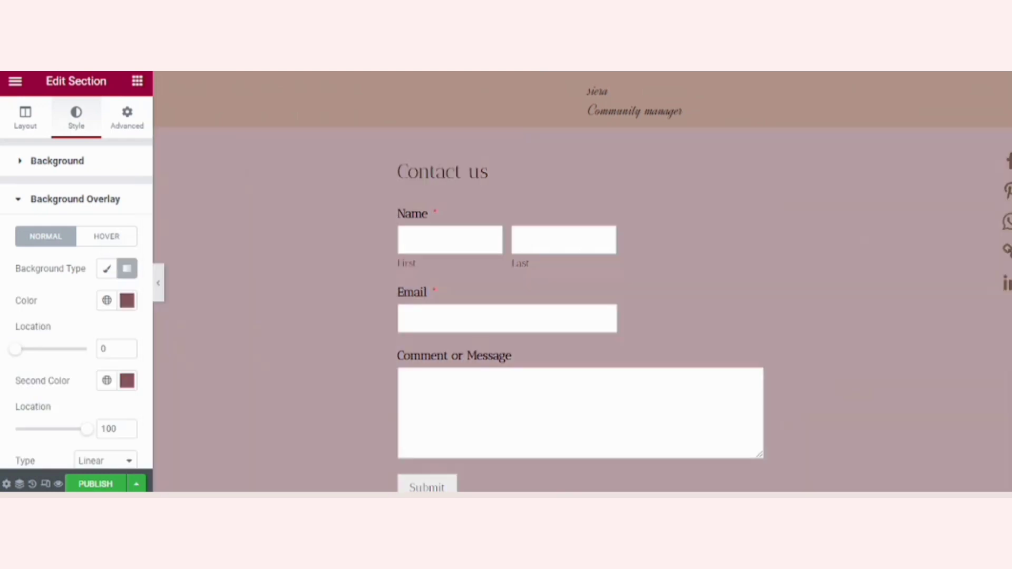
{"action": "scroll", "coordinate": [580, 285], "scroll_direction": "down", "scroll_amount": 3}
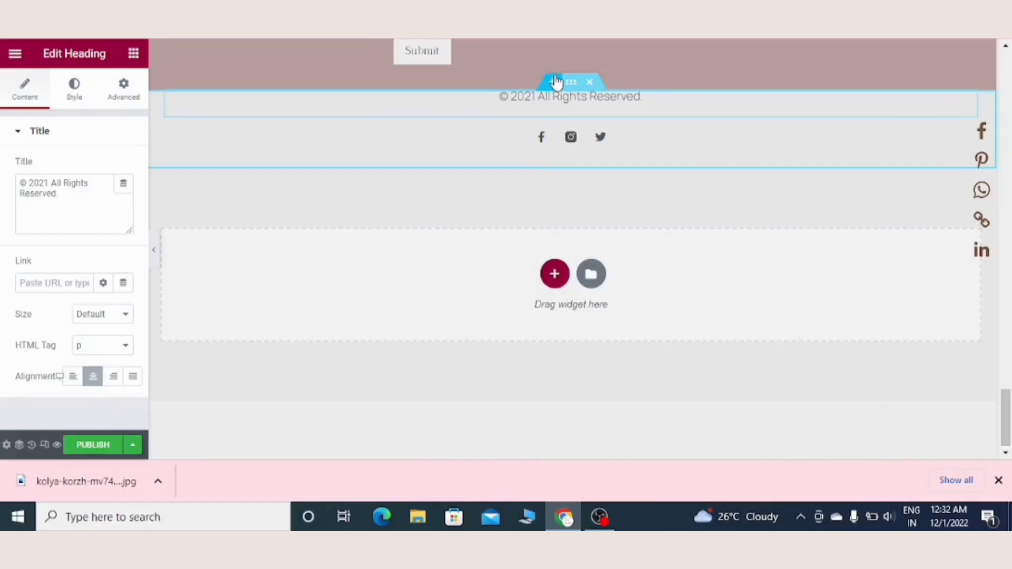
Step: Insert the white "Help You Design the Life You Want" Call To Action block from the library above the footer
{"action": "left_click", "coordinate": [556, 83]}
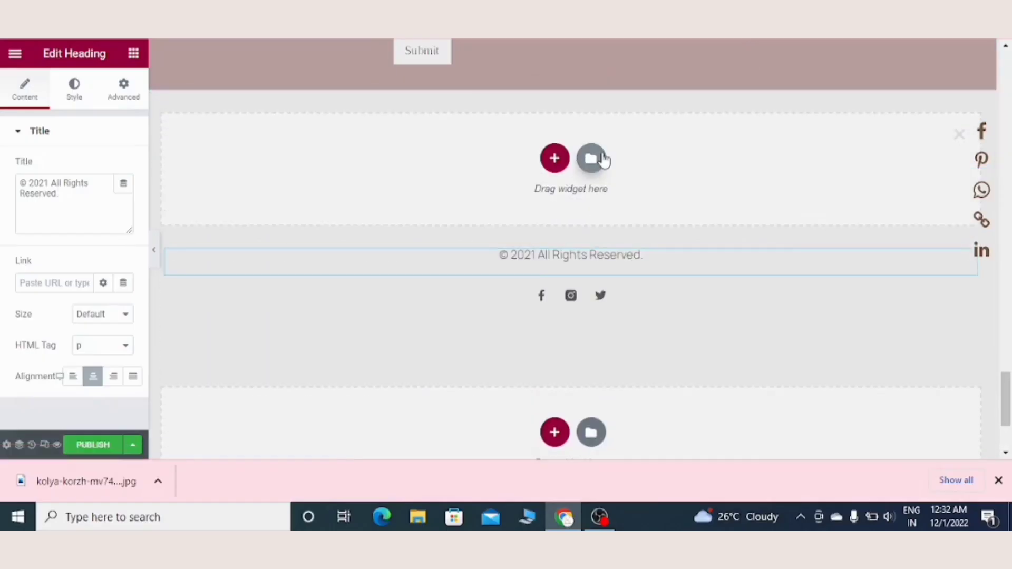
{"action": "left_click", "coordinate": [590, 158]}
{"action": "left_click", "coordinate": [233, 119]}
{"action": "left_click", "coordinate": [205, 233]}
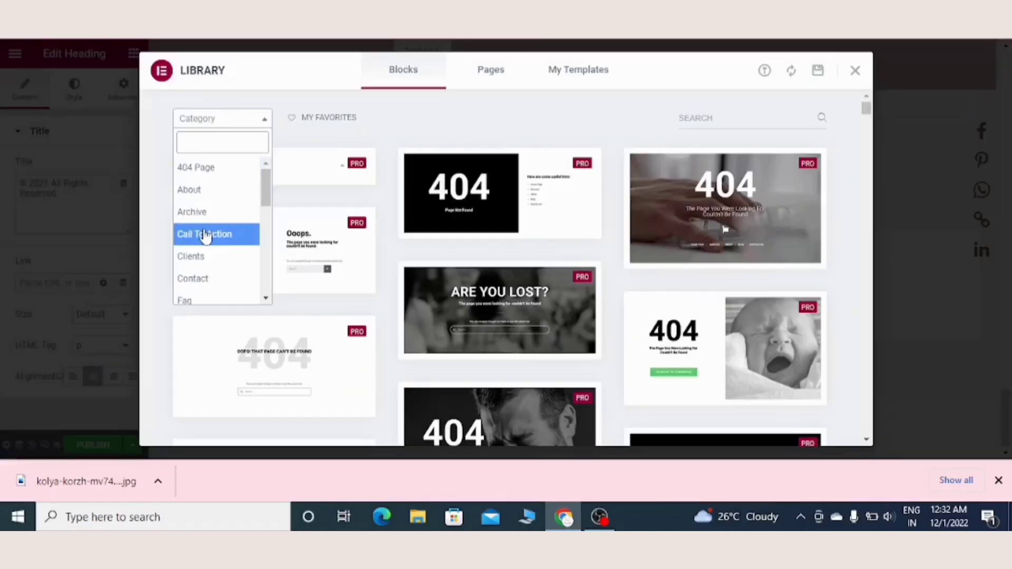
{"action": "scroll", "coordinate": [871, 341], "scroll_direction": "down", "scroll_amount": 5}
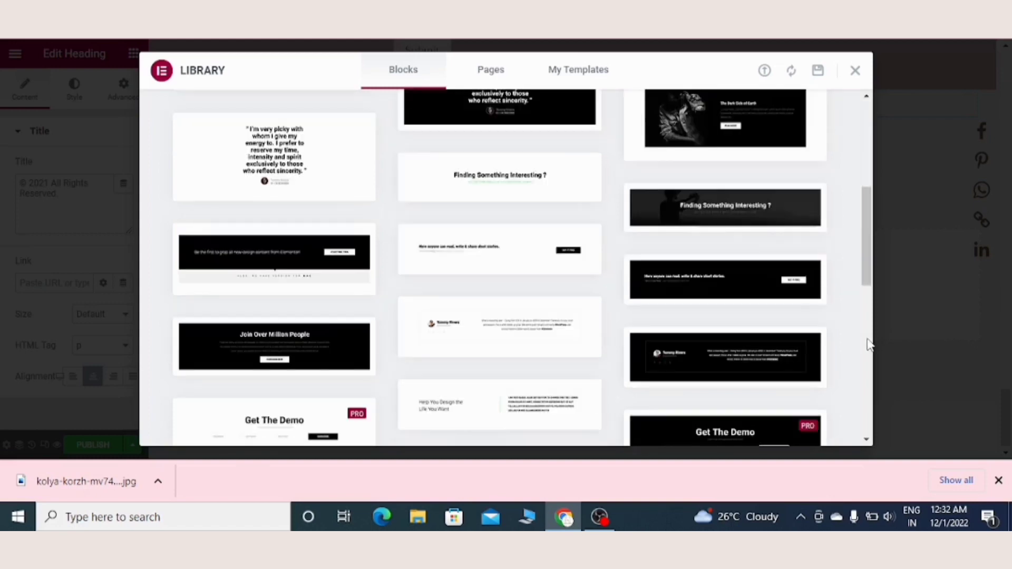
{"action": "left_click", "coordinate": [533, 401]}
{"action": "left_click", "coordinate": [789, 79]}
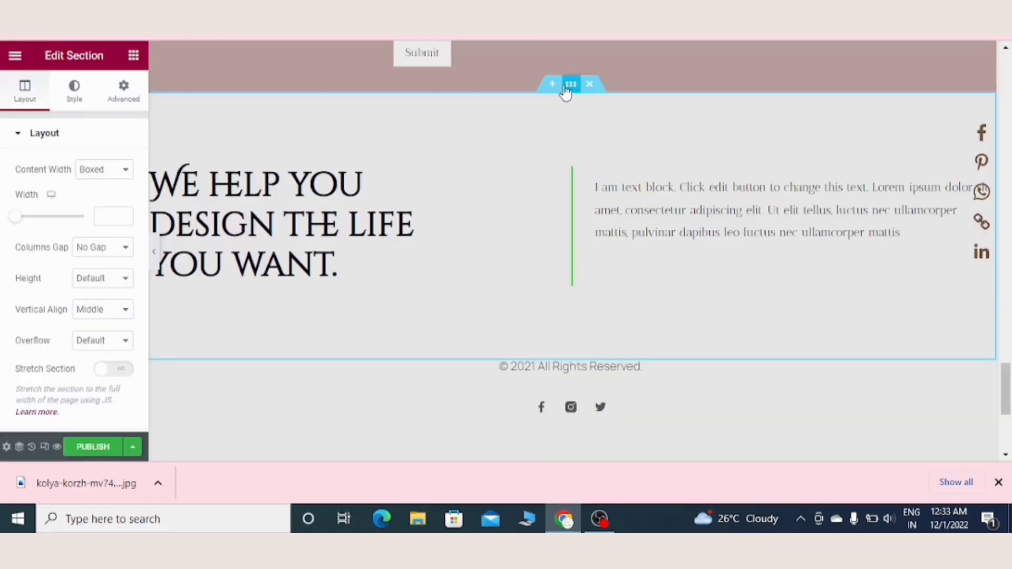
Step: Change the new block's heading to "follow us on the gram" and its paragraph to an invitation to follow on Instagram for behind-the-scenes content
{"action": "left_click", "coordinate": [258, 210]}
{"action": "key", "text": "ctrl+a"}
{"action": "key", "text": "BackSpace"}
{"action": "type", "text": "f"}
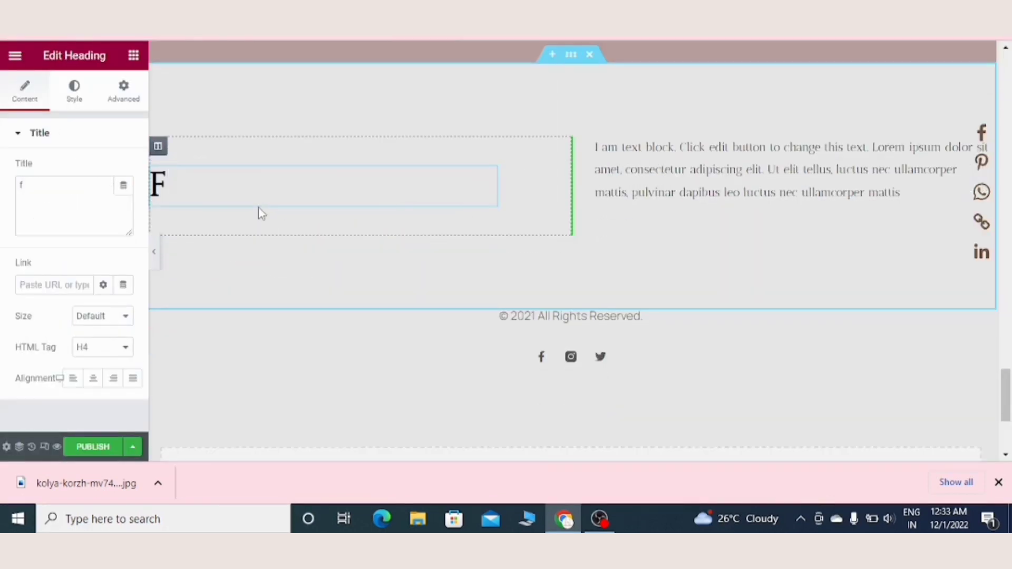
{"action": "type", "text": "ollow us on "}
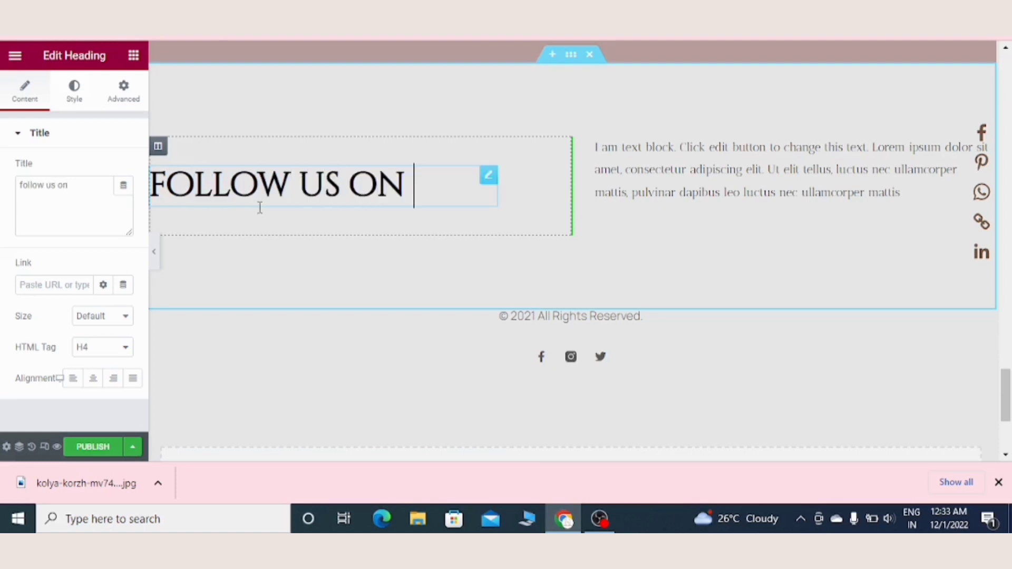
{"action": "type", "text": "the gram"}
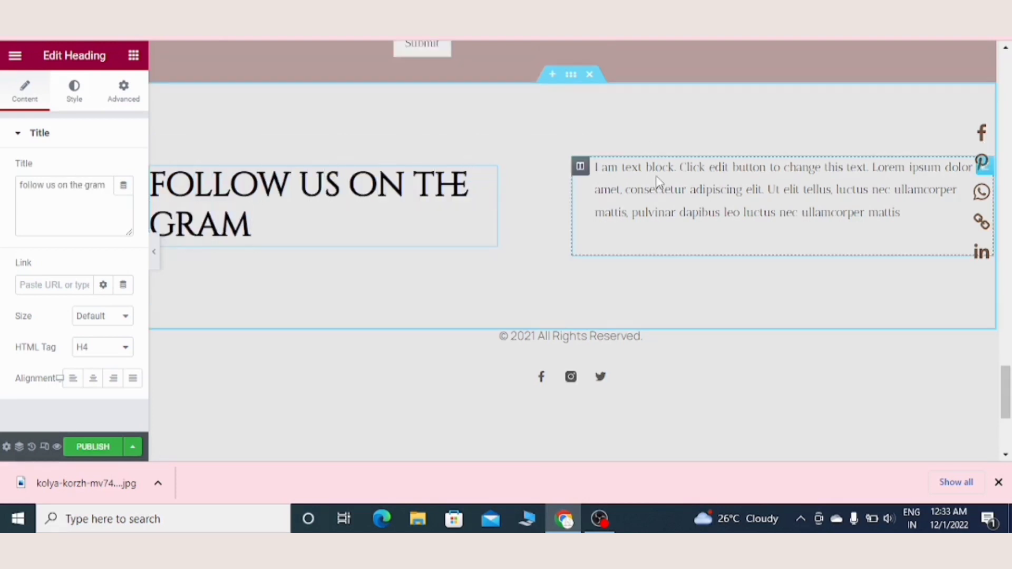
{"action": "left_click", "coordinate": [658, 182]}
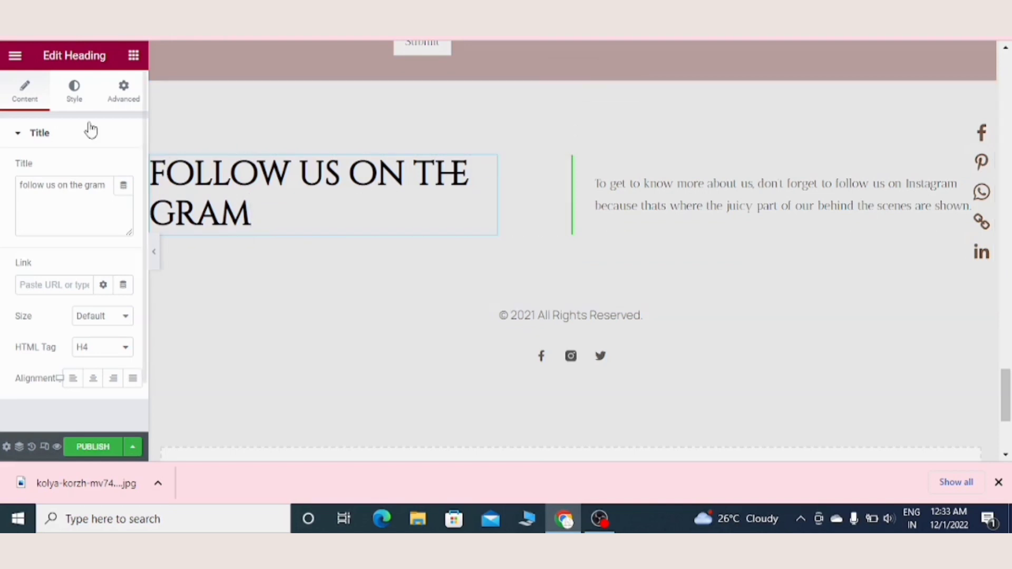
Step: Set the font family of the "follow us on the gram" heading to Amita
{"action": "left_click", "coordinate": [74, 90]}
{"action": "left_click", "coordinate": [124, 200]}
{"action": "left_click", "coordinate": [98, 269]}
{"action": "type", "text": "ami"}
{"action": "left_click", "coordinate": [90, 388]}
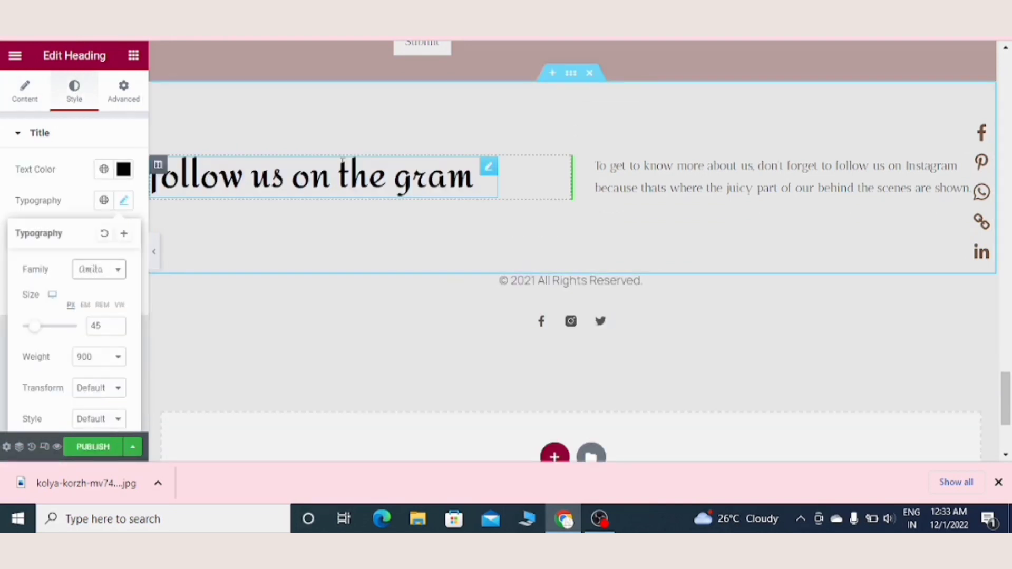
{"action": "left_click", "coordinate": [106, 420]}
Step: Set the Instagram paragraph's typography to a cursive script font with a larger size
{"action": "left_click", "coordinate": [679, 164]}
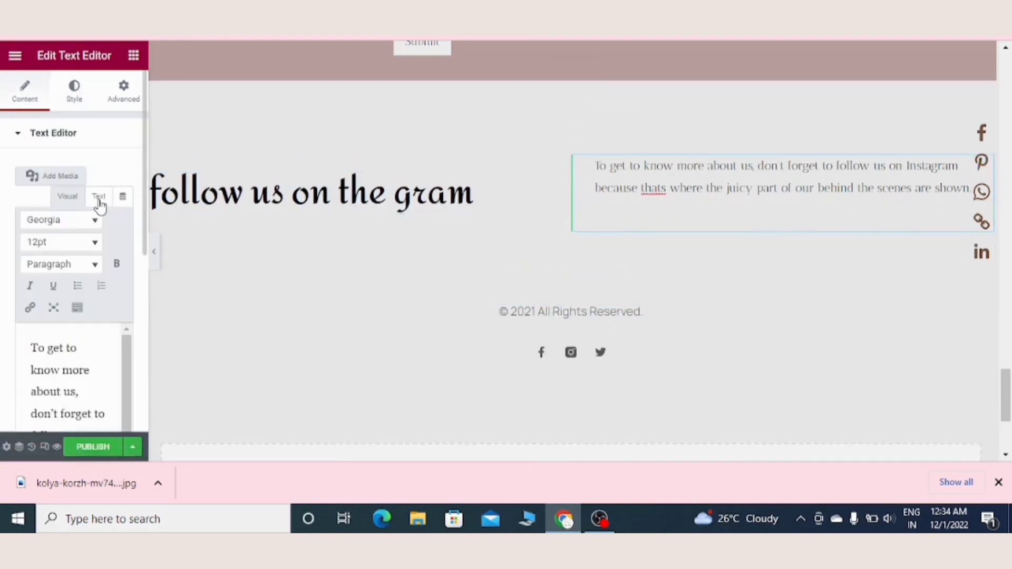
{"action": "left_click", "coordinate": [74, 89]}
{"action": "left_click", "coordinate": [125, 232]}
{"action": "left_click", "coordinate": [98, 302]}
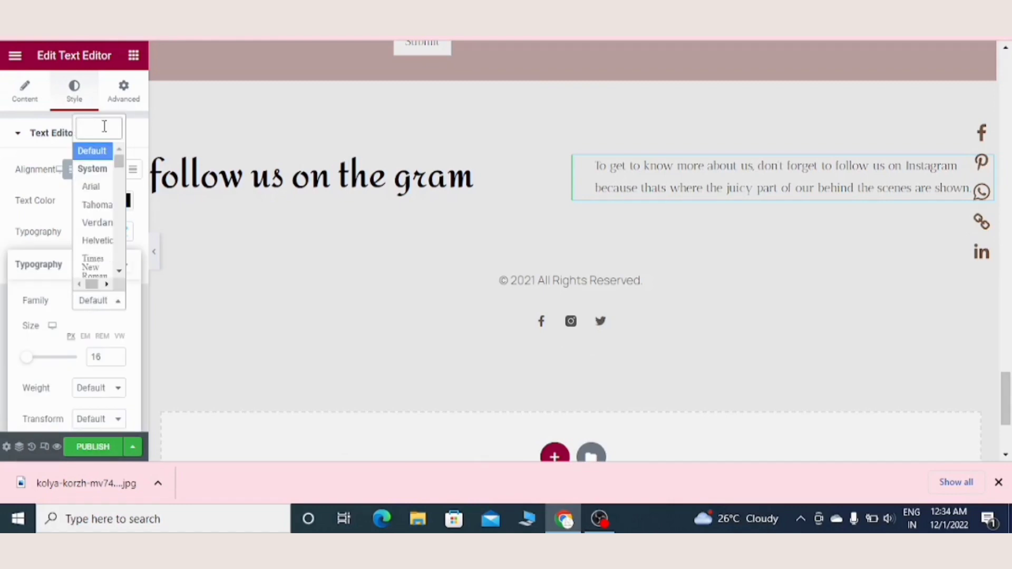
{"action": "left_click", "coordinate": [90, 199]}
{"action": "left_click_drag", "start_coordinate": [26, 357], "coordinate": [32, 361]}
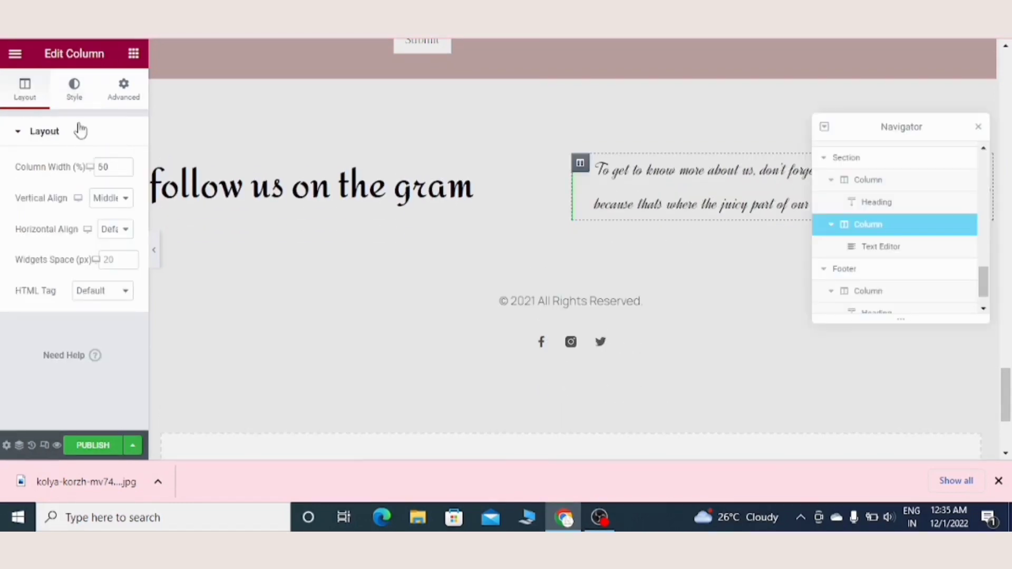
Step: Change the border colour of the Instagram paragraph's column to #010101
{"action": "left_click", "coordinate": [74, 89]}
{"action": "left_click", "coordinate": [116, 254]}
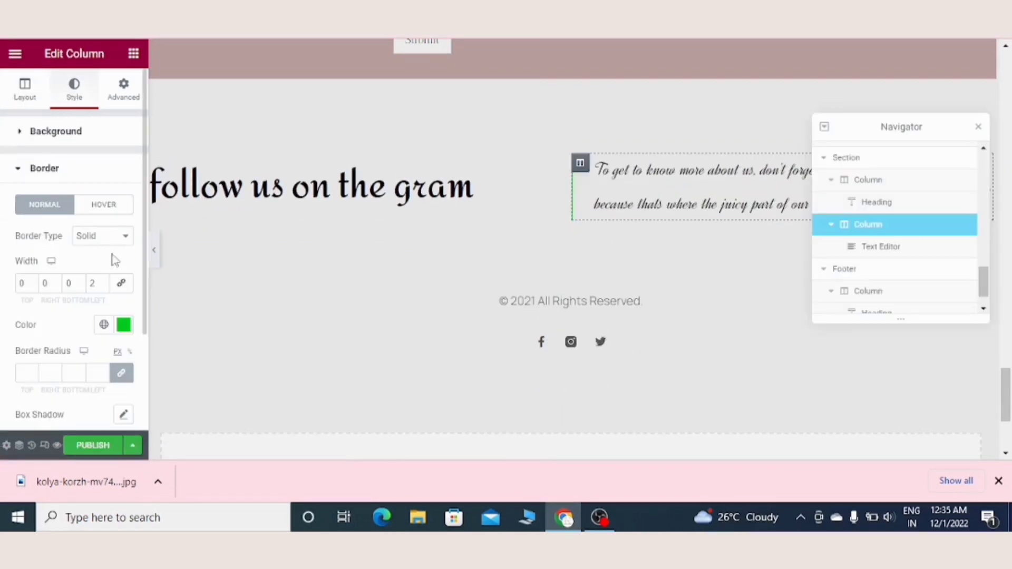
{"action": "left_click", "coordinate": [124, 325]}
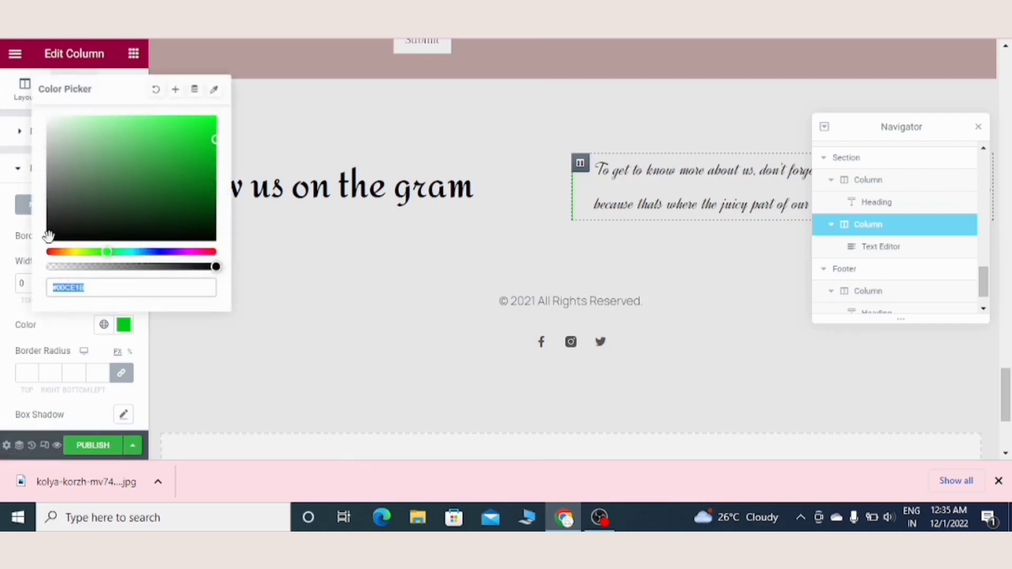
{"action": "type", "text": "#010101"}
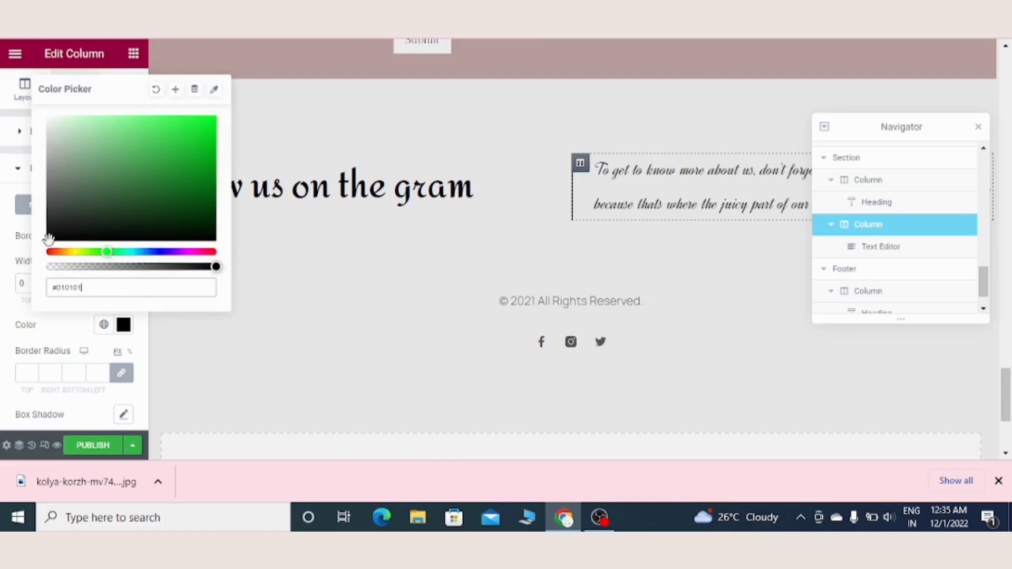
{"action": "left_click", "coordinate": [3, 277]}
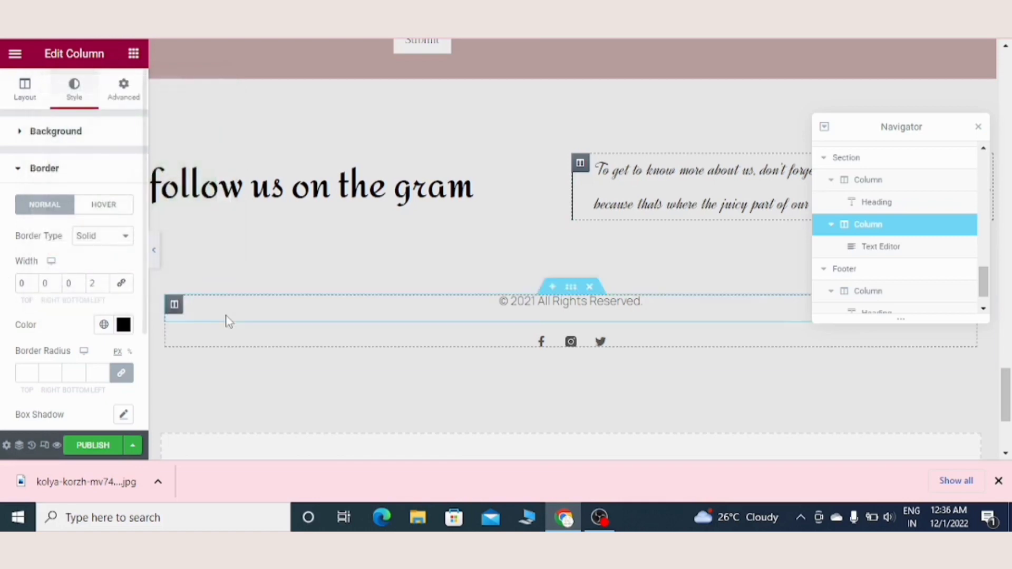
{"action": "left_click", "coordinate": [228, 320]}
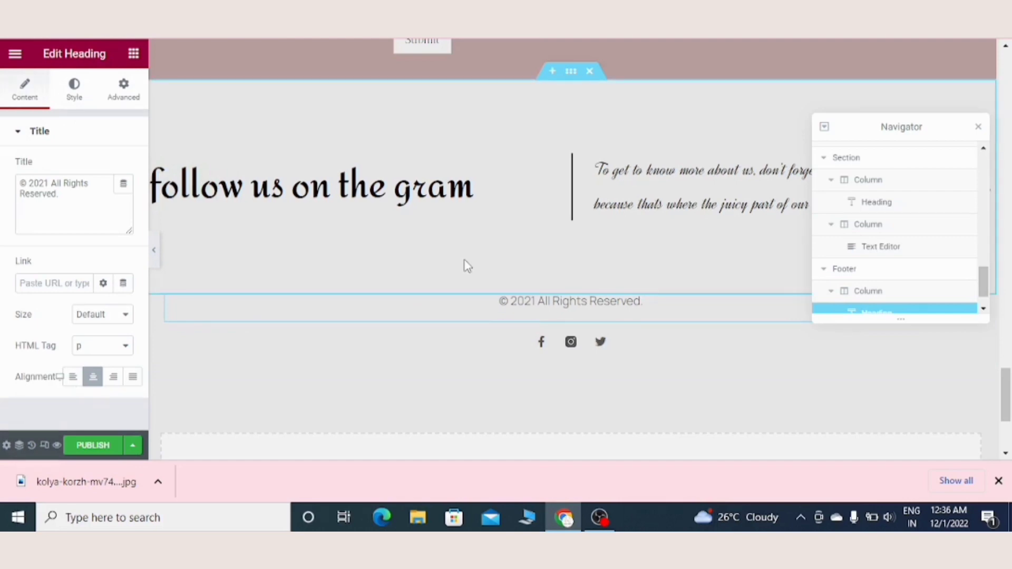
Step: Add a classic background overlay to the "follow us on the gram" section using the beige draped fabric image from the media library
{"action": "right_click", "coordinate": [570, 74]}
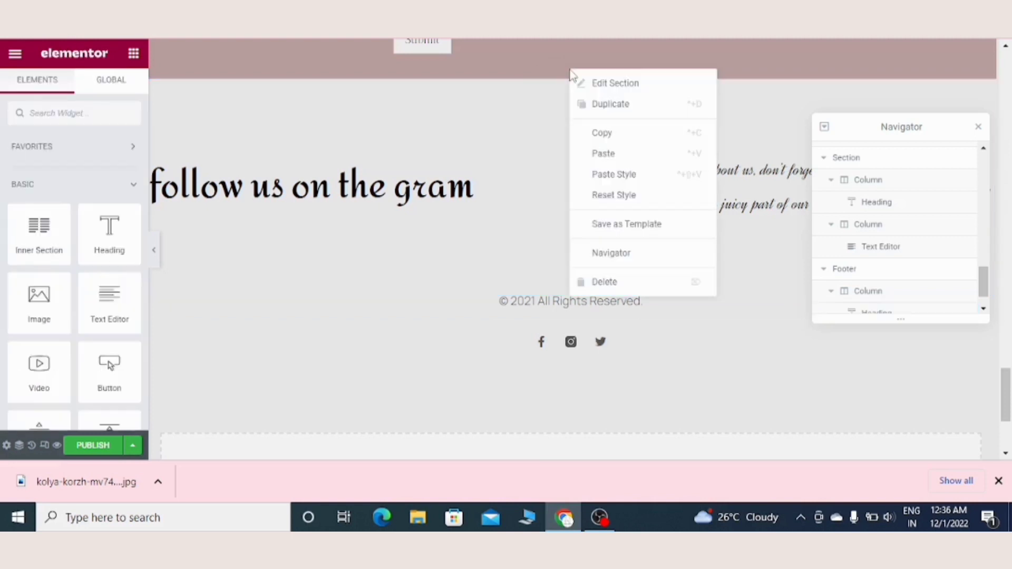
{"action": "left_click", "coordinate": [604, 83]}
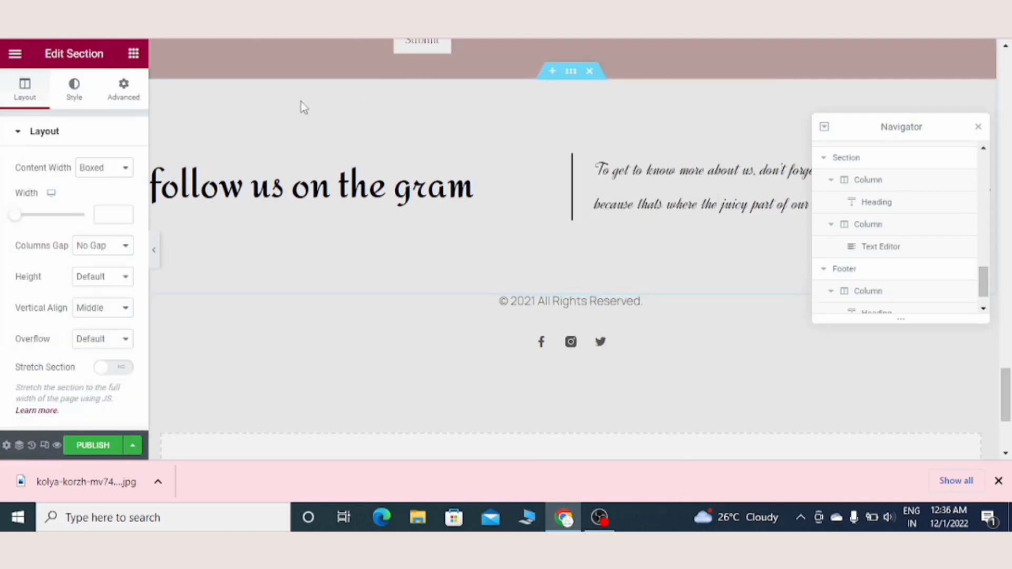
{"action": "left_click", "coordinate": [74, 96]}
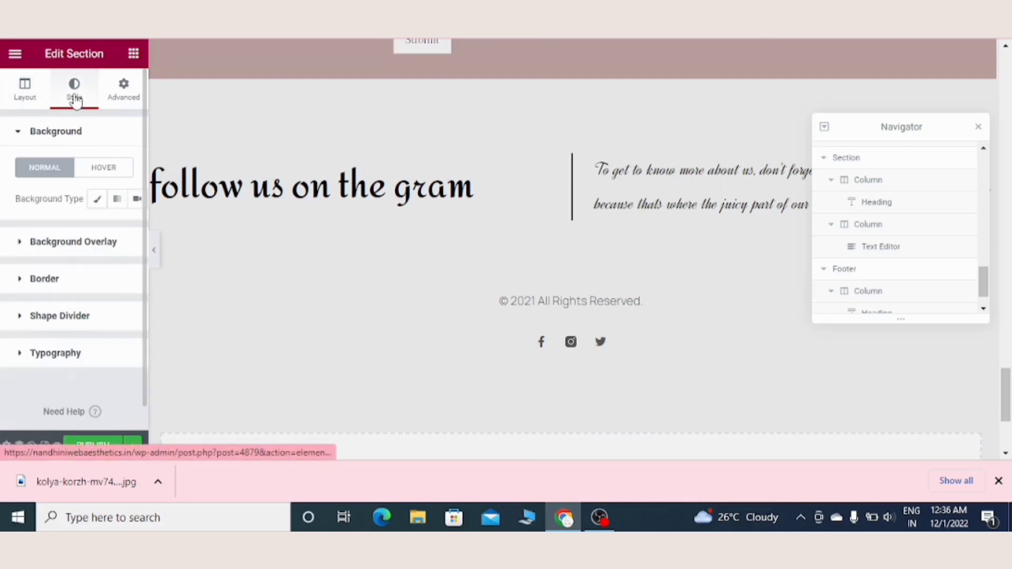
{"action": "left_click", "coordinate": [87, 252]}
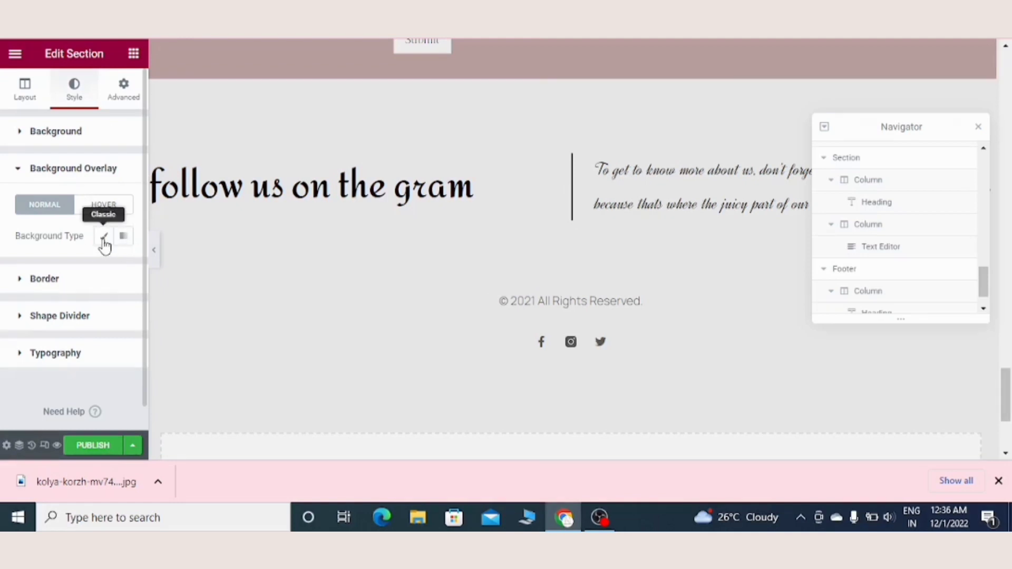
{"action": "left_click", "coordinate": [104, 238]}
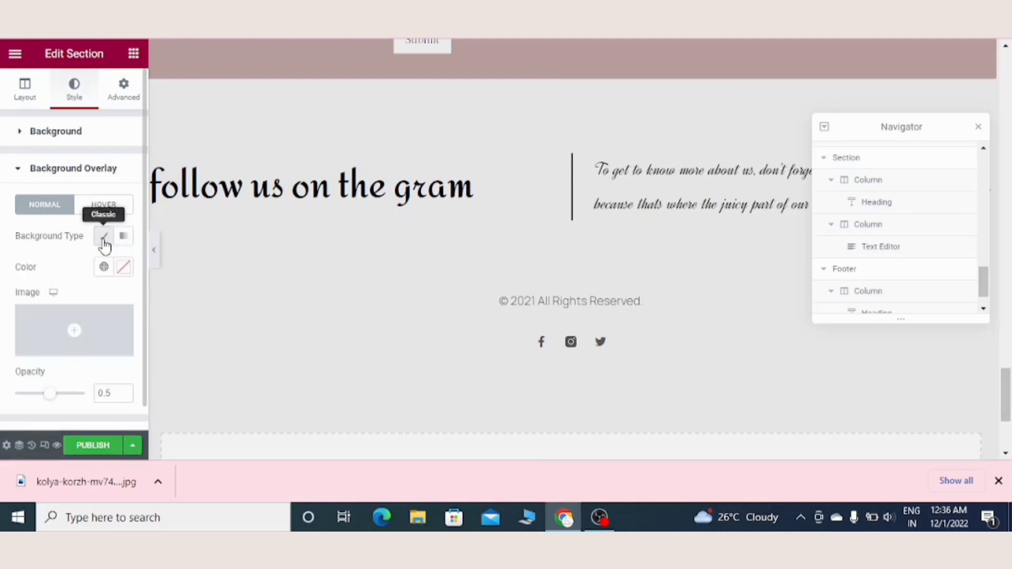
{"action": "left_click", "coordinate": [58, 324]}
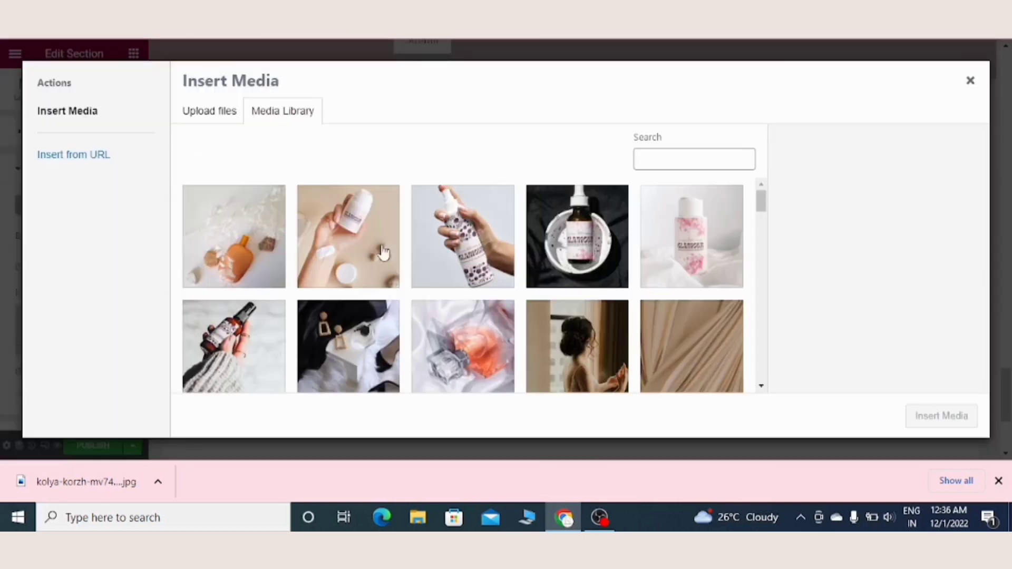
{"action": "left_click", "coordinate": [708, 354]}
{"action": "left_click", "coordinate": [941, 417]}
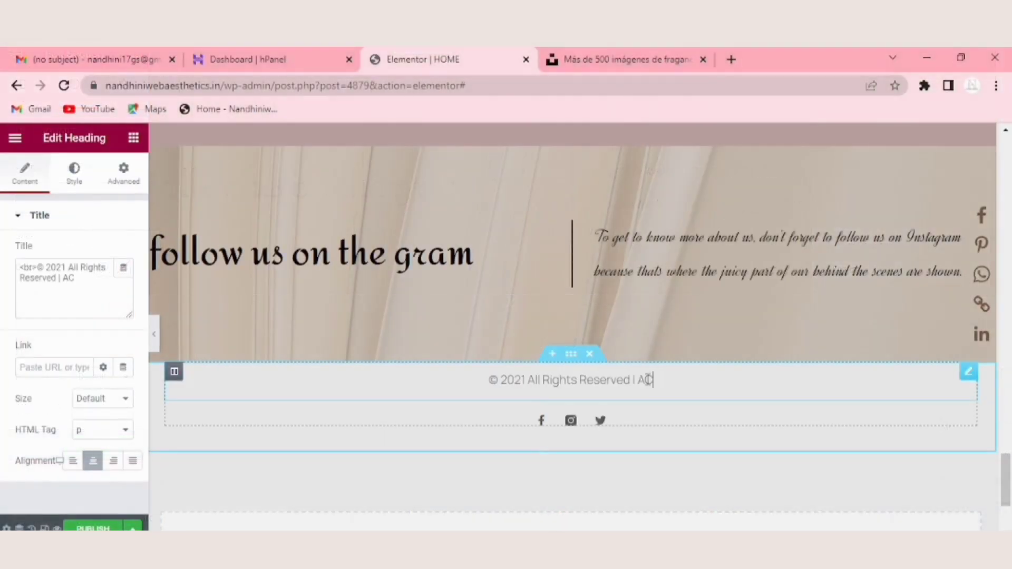
Step: Complete the footer copyright line as "© 2021 All Rights Reserved | ACE GLAMOUR" and set its font to Amita
{"action": "type", "text": "E"}
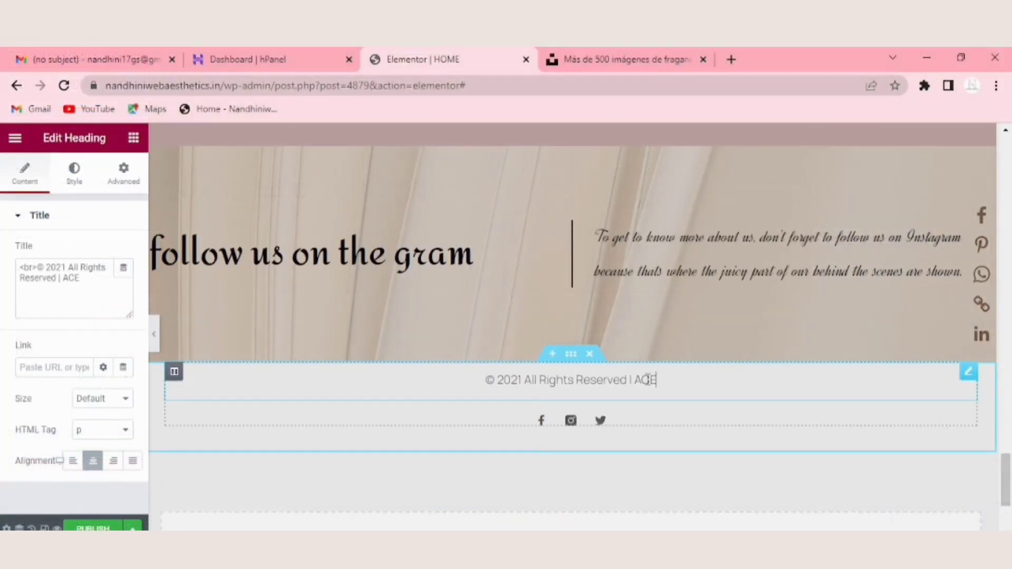
{"action": "type", "text": " GL"}
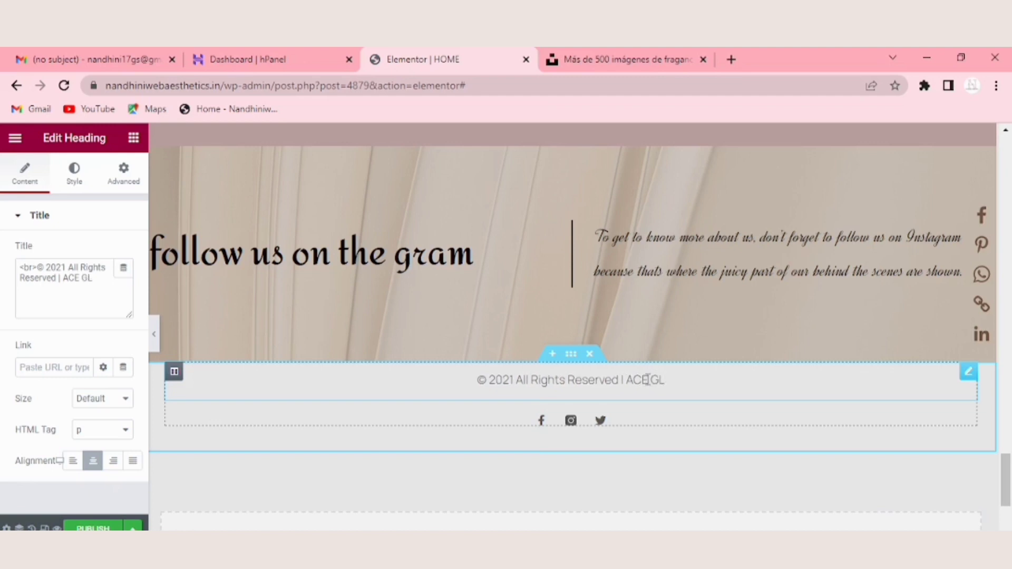
{"action": "type", "text": "A"}
{"action": "type", "text": "MOU"}
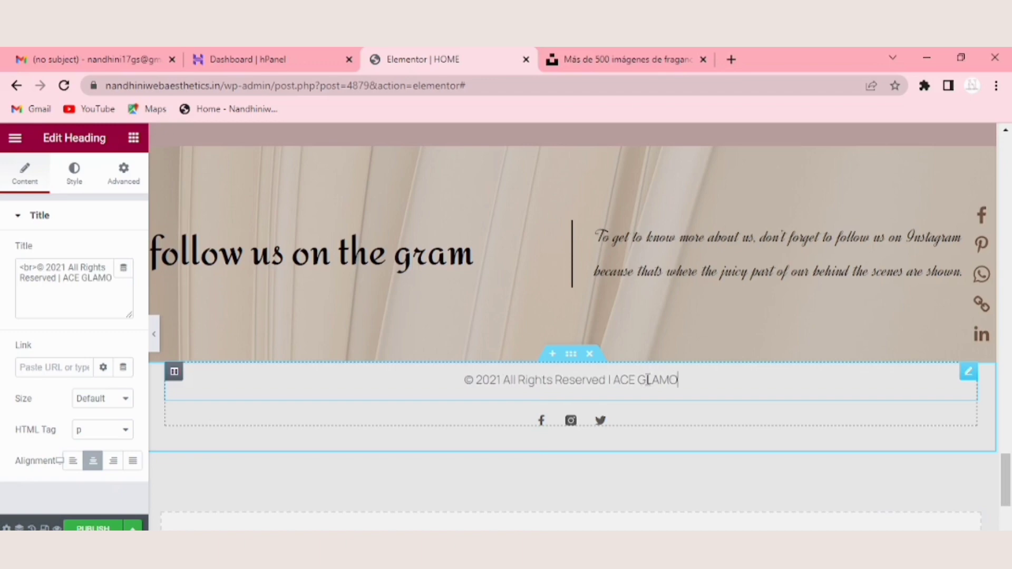
{"action": "type", "text": "R"}
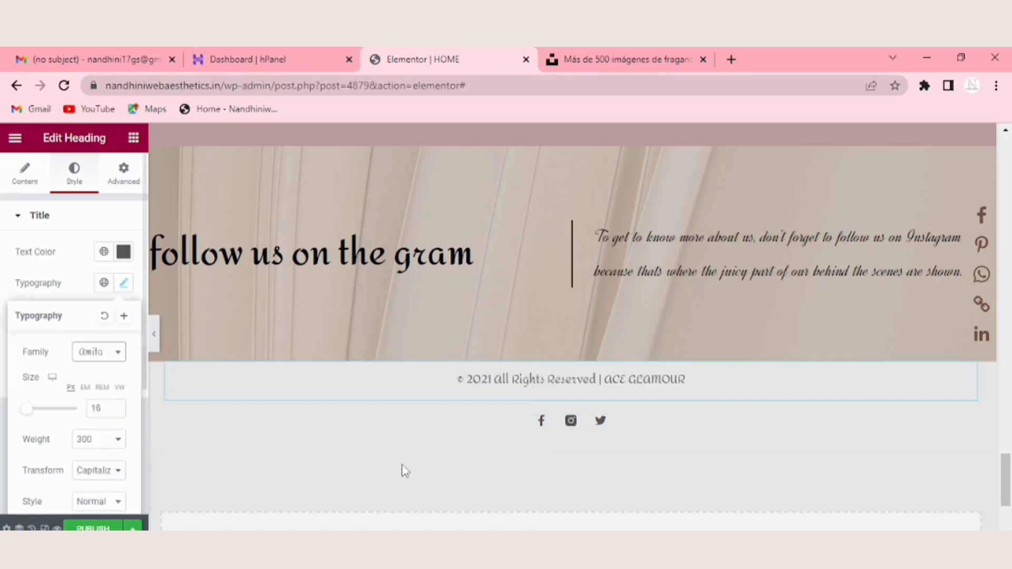
{"action": "left_click", "coordinate": [601, 421]}
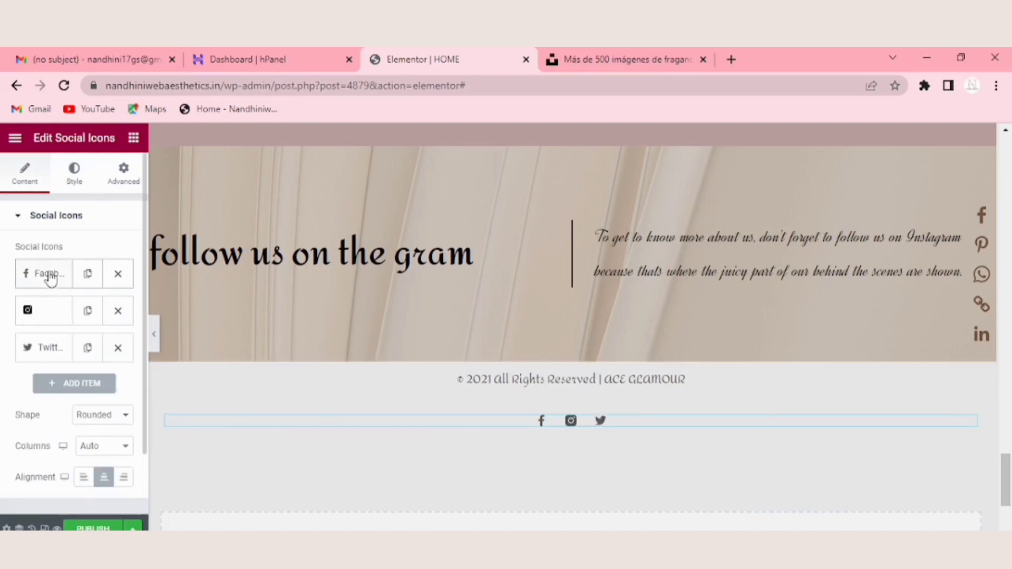
{"action": "left_click", "coordinate": [51, 315]}
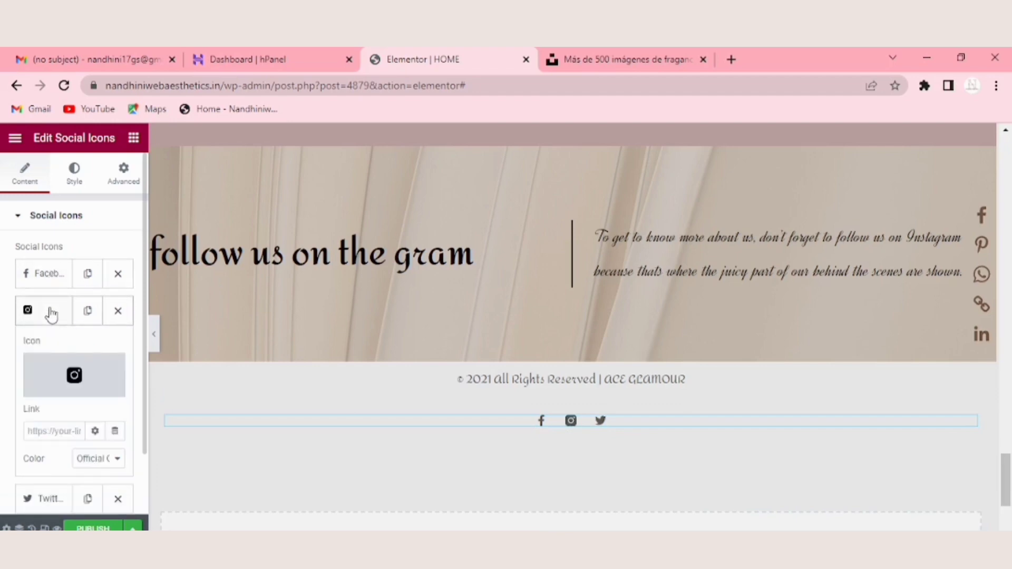
{"action": "left_click", "coordinate": [65, 423]}
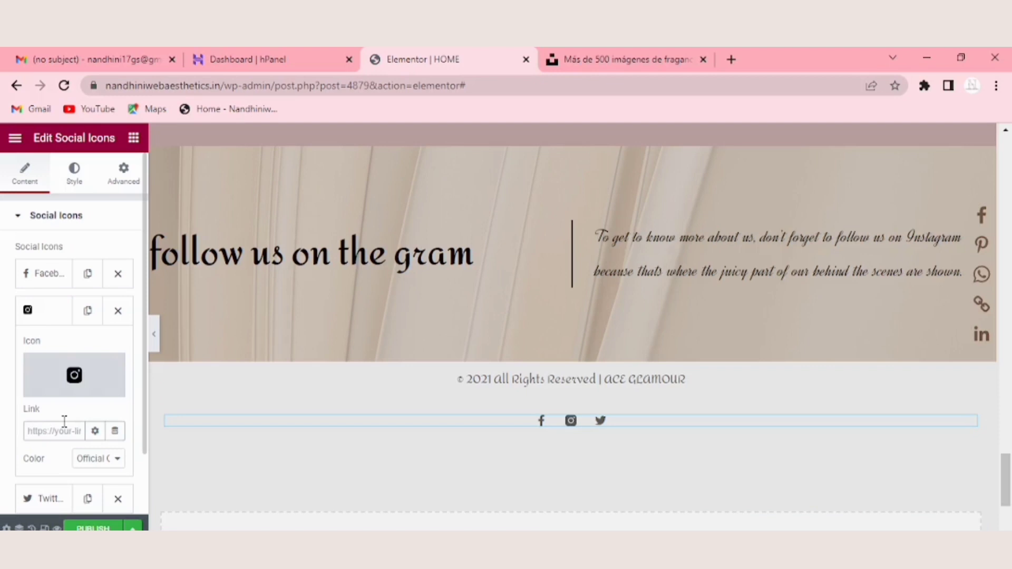
{"action": "type", "text": "https:"}
{"action": "type", "text": "//instagram.com"}
{"action": "type", "text": "/A"}
{"action": "type", "text": "ceglamour"}
{"action": "scroll", "coordinate": [74, 490], "scroll_direction": "down", "scroll_amount": 4}
{"action": "left_click", "coordinate": [132, 528]}
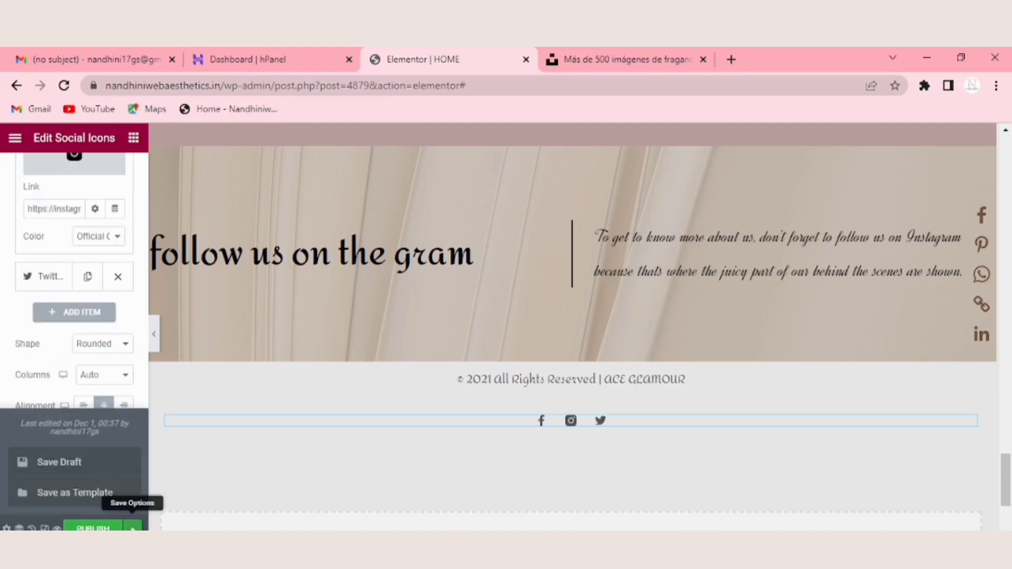
{"action": "left_click", "coordinate": [101, 458]}
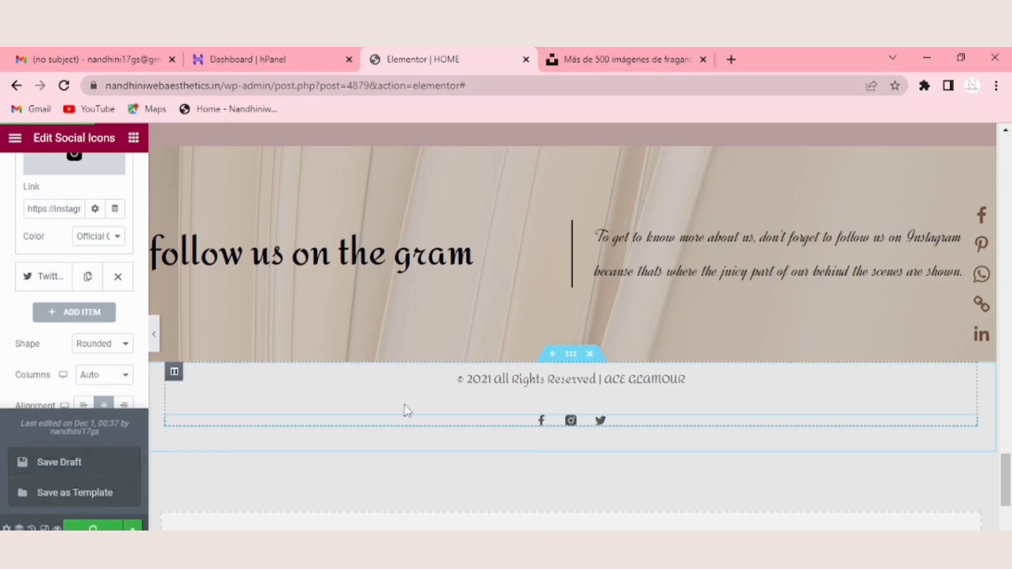
Step: Add a fourth item to the footer's social icons using the YouTube icon from the icon library
{"action": "left_click", "coordinate": [82, 313]}
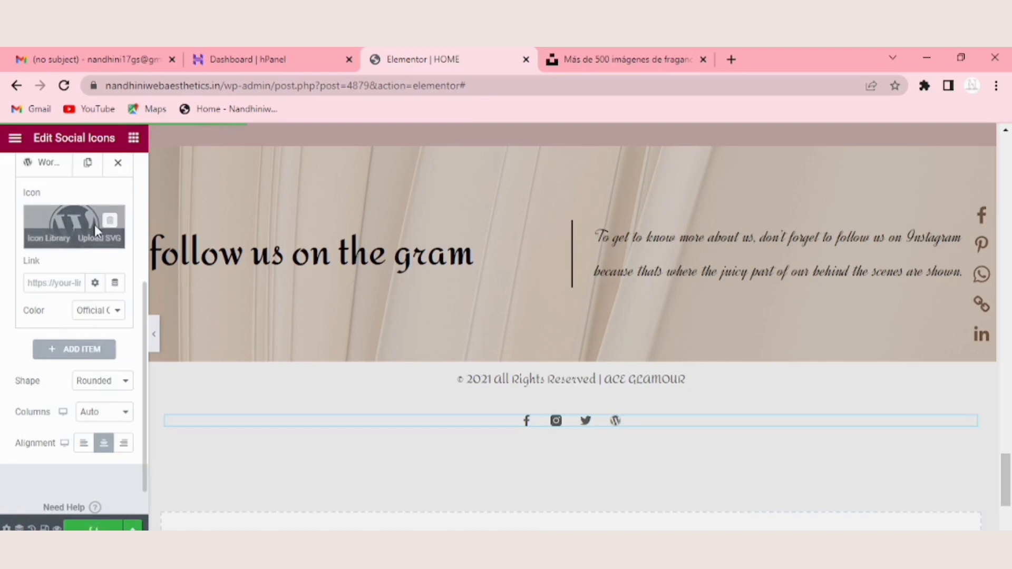
{"action": "left_click", "coordinate": [94, 225]}
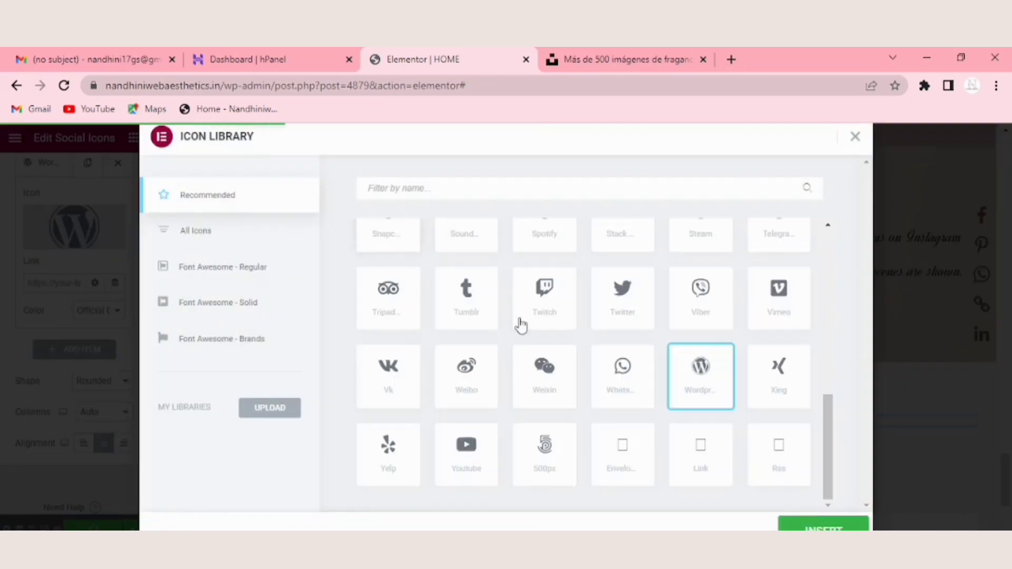
{"action": "left_click", "coordinate": [429, 184]}
{"action": "type", "text": "you"}
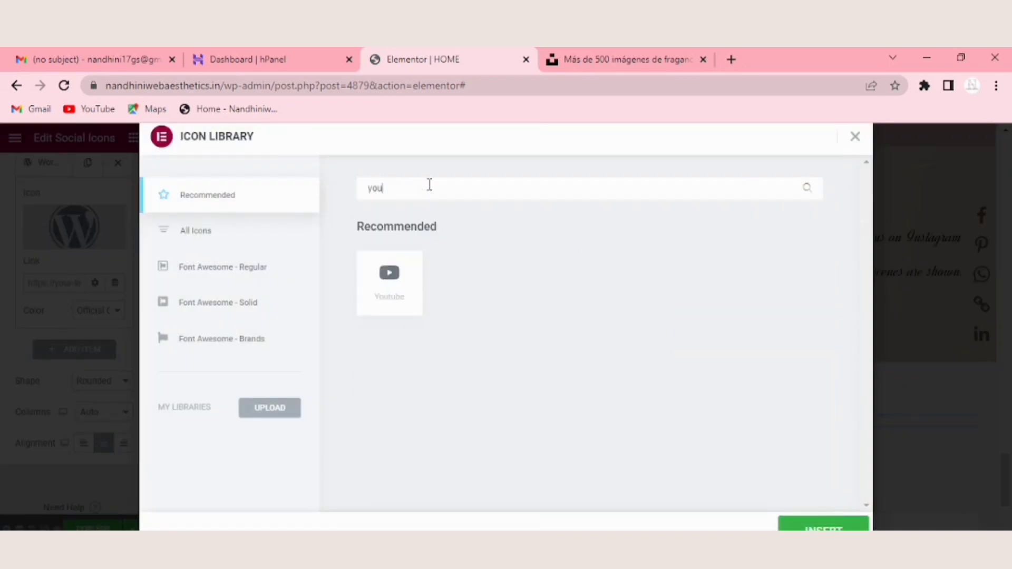
{"action": "left_click", "coordinate": [393, 275]}
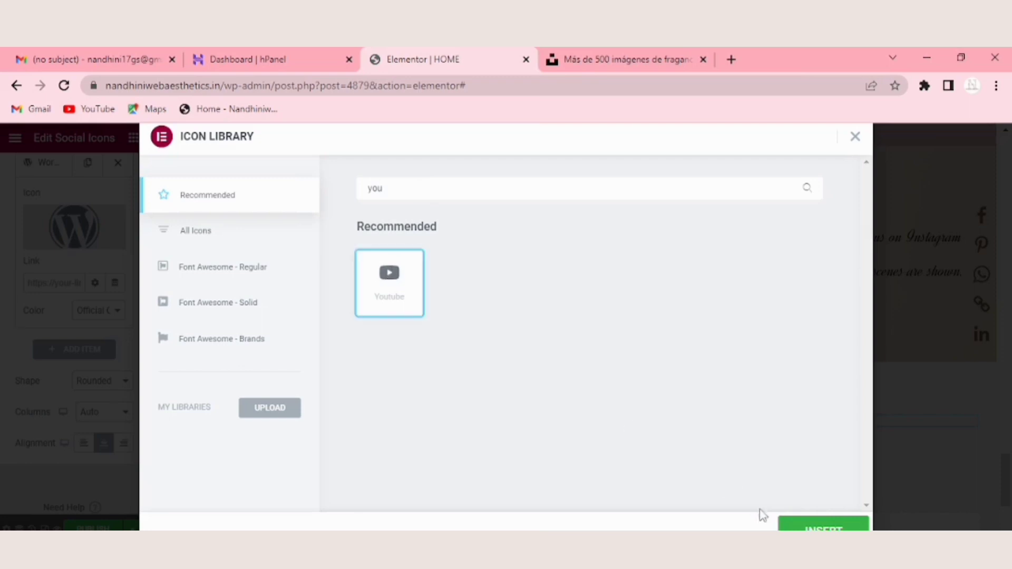
{"action": "left_click", "coordinate": [823, 525]}
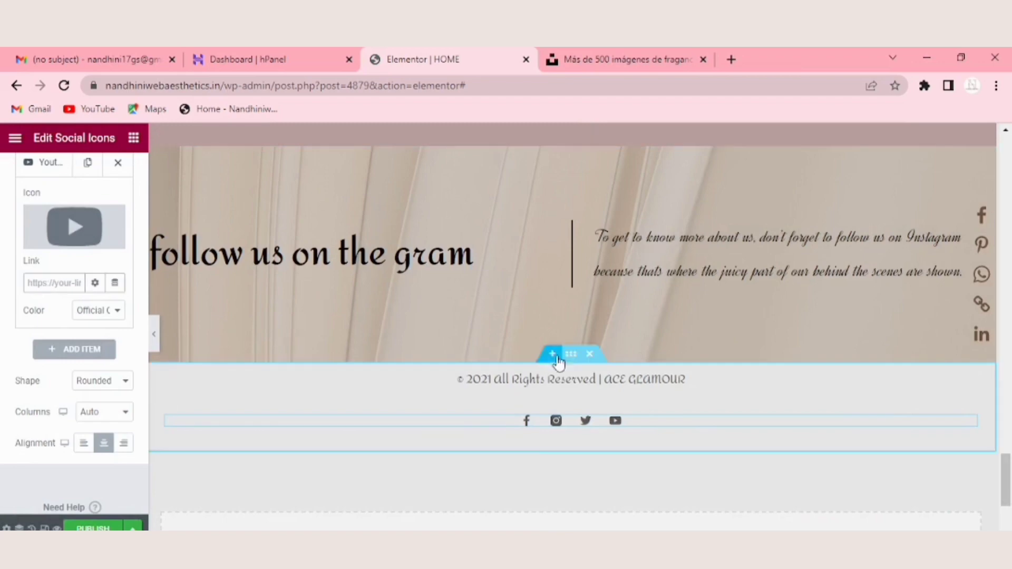
Step: Give the footer section a classic background overlay in a dusty mauve colour
{"action": "left_click", "coordinate": [571, 355]}
{"action": "left_click", "coordinate": [123, 352]}
{"action": "type", "text": "#"}
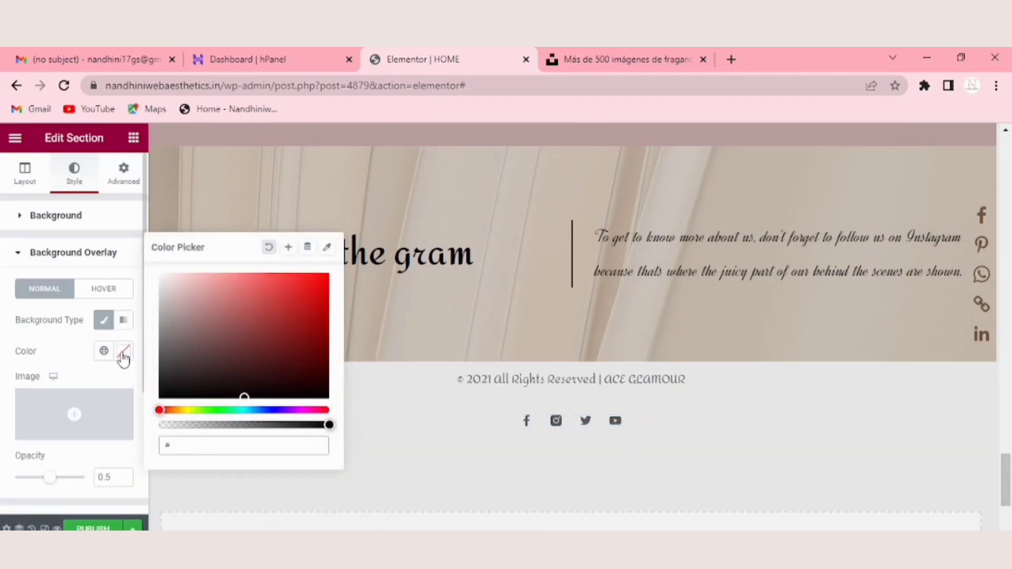
{"action": "type", "text": "855"}
{"action": "type", "text": "5361"}
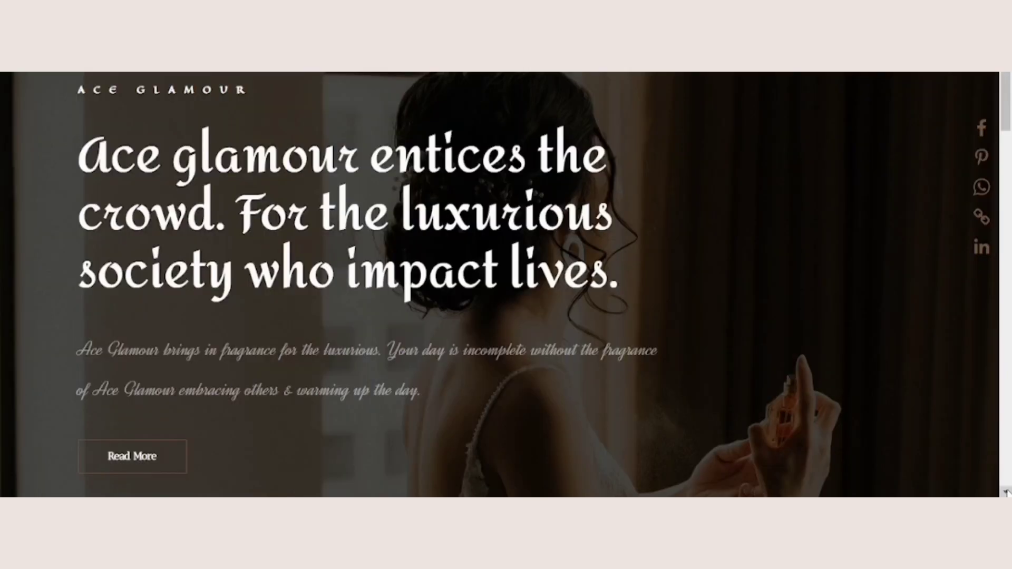
Step: Review the home page from the hero banner through the brand ambassador section to the rose image
{"action": "left_click", "coordinate": [1005, 492]}
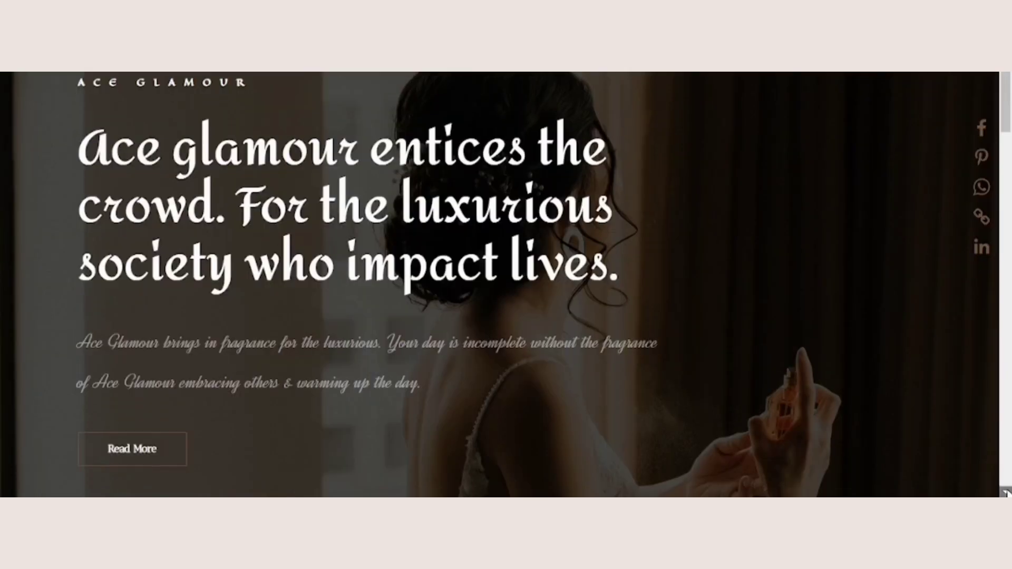
{"action": "left_click", "coordinate": [1006, 493]}
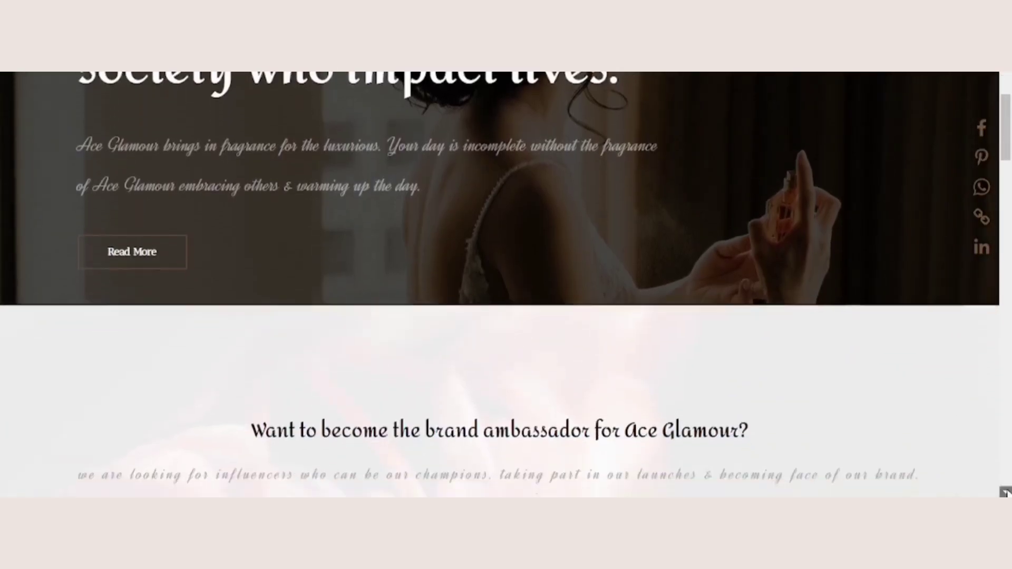
{"action": "left_click", "coordinate": [1006, 493]}
{"action": "left_click", "coordinate": [1006, 493]}
{"action": "left_click", "coordinate": [1007, 493]}
{"action": "left_click", "coordinate": [1006, 493]}
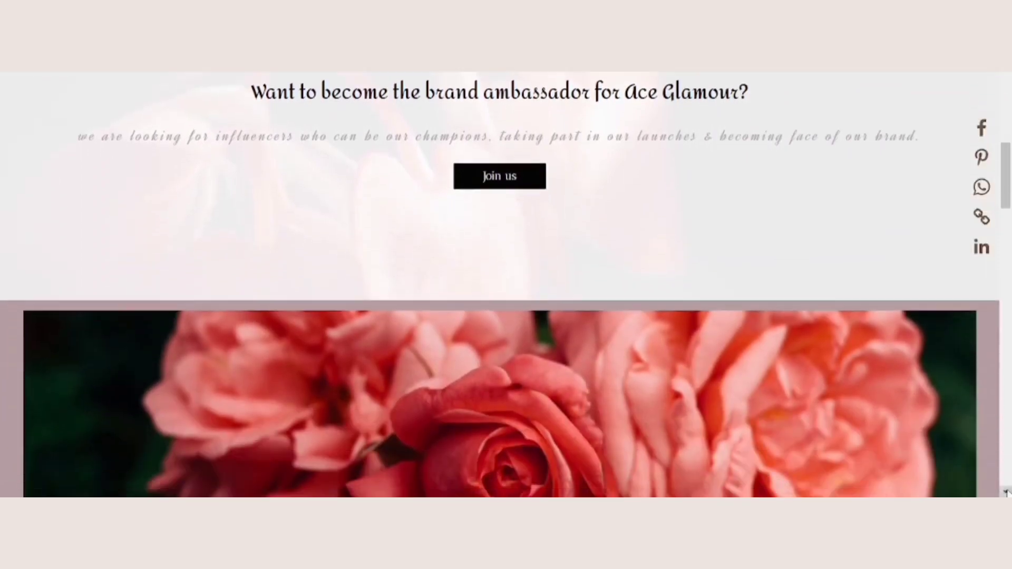